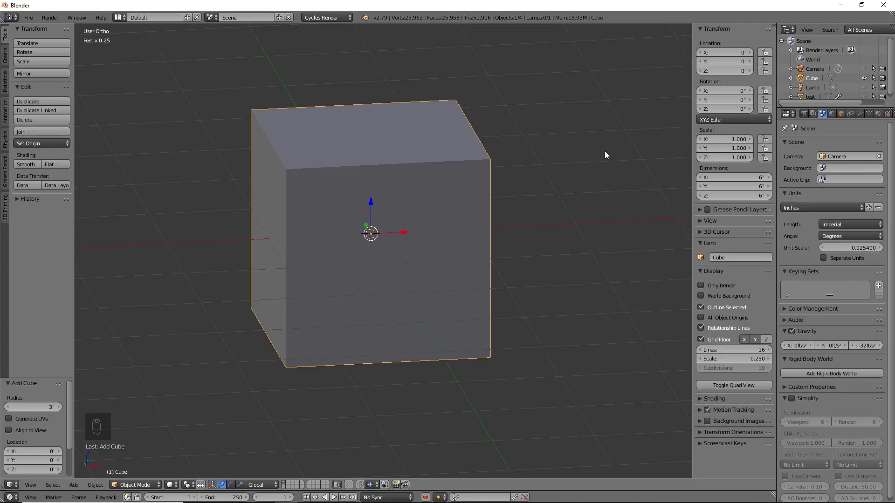
# - Delete the cube and add a UV sphere with 24 segments and 12 rings in its place
pyautogui.press('x')
pyautogui.click(404, 297)
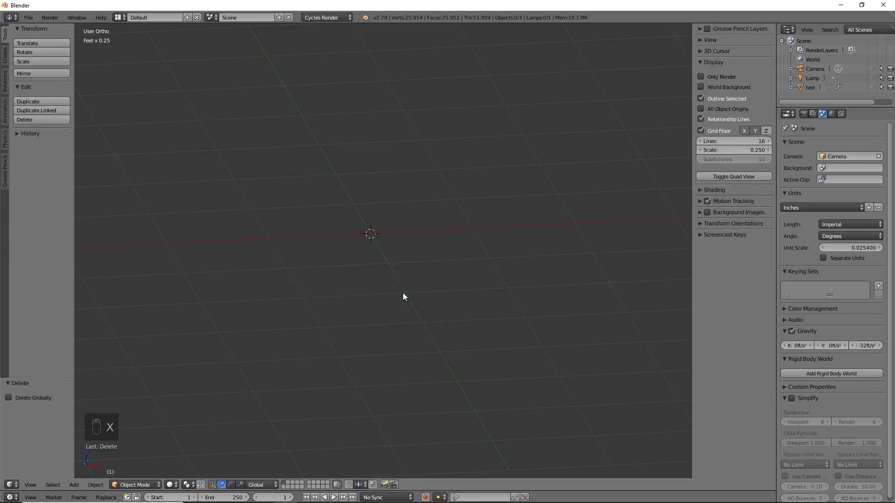
pyautogui.hotkey('shift', 'a')
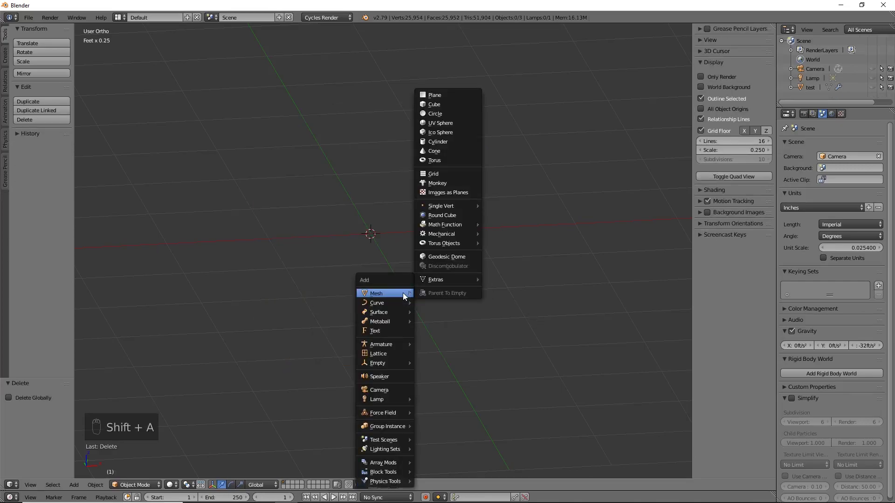
pyautogui.click(454, 124)
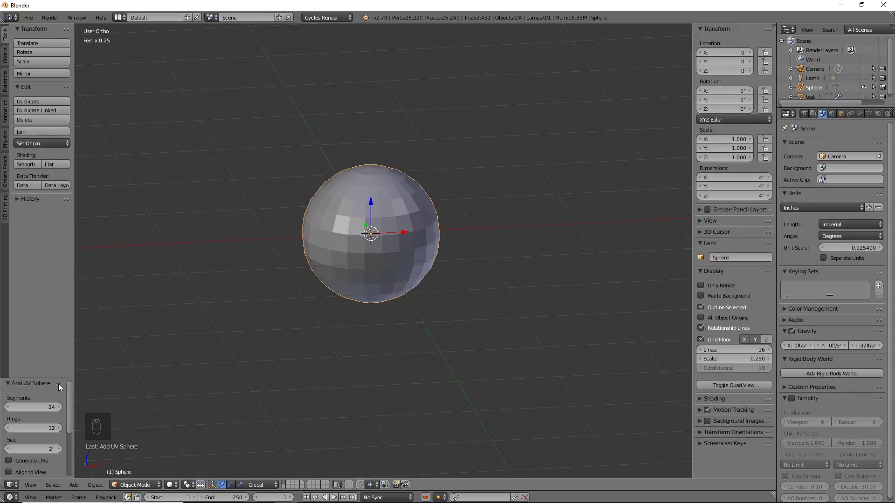
pyautogui.moveTo(60, 379); pyautogui.dragTo(48, 271)
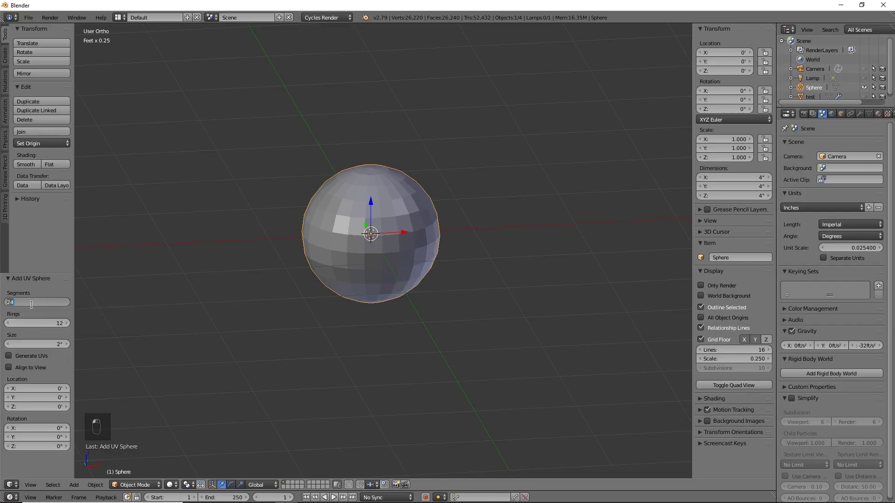
pyautogui.click(50, 321)
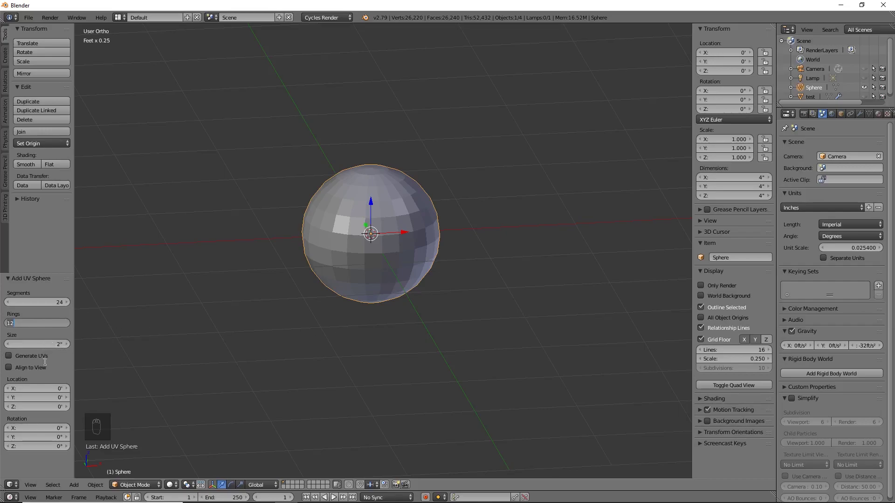
# - Reset the 3D cursor to the world origin and apply the Inches unit preset to the scene
pyautogui.click(375, 256)
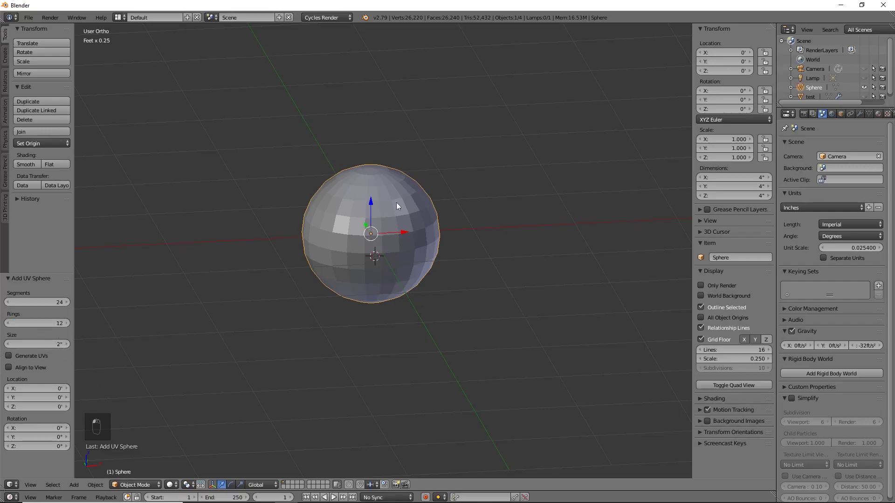
pyautogui.hotkey('shift', 'c')
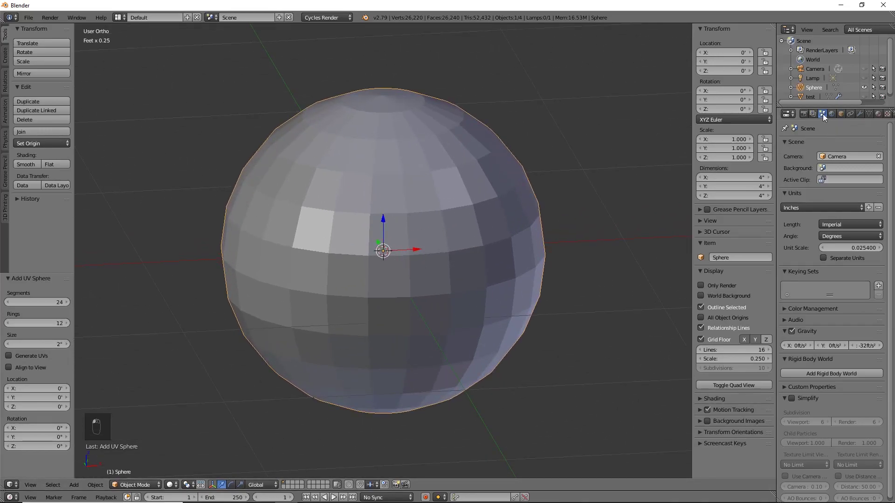
pyautogui.click(801, 208)
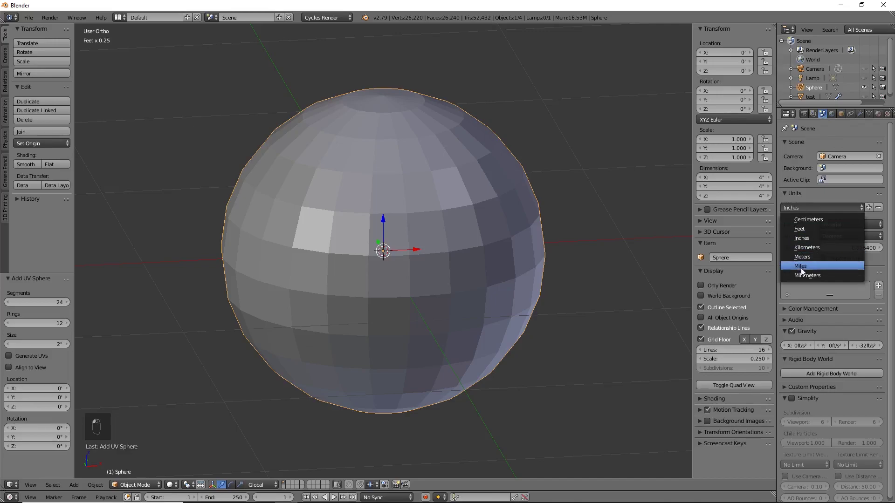
pyautogui.click(806, 236)
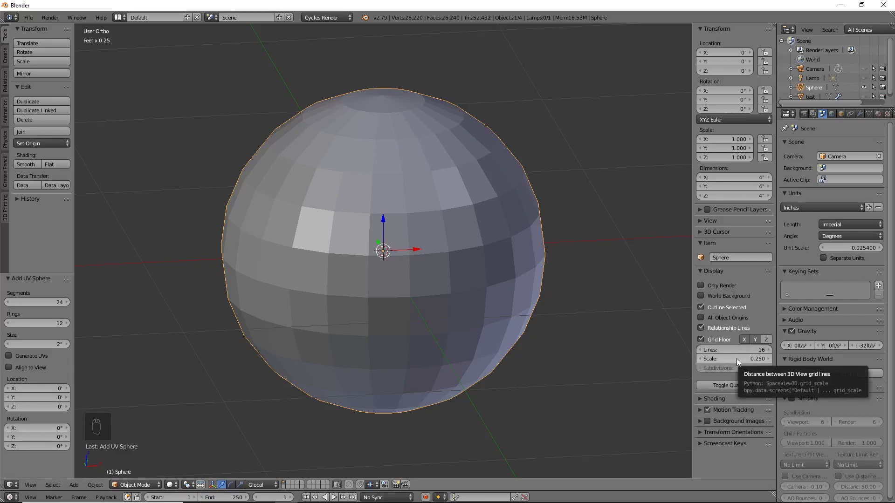
# - Rename the sphere object as Pumpkin and hide the viewport's properties region
pyautogui.click(751, 260)
pyautogui.write('Pumpkin')
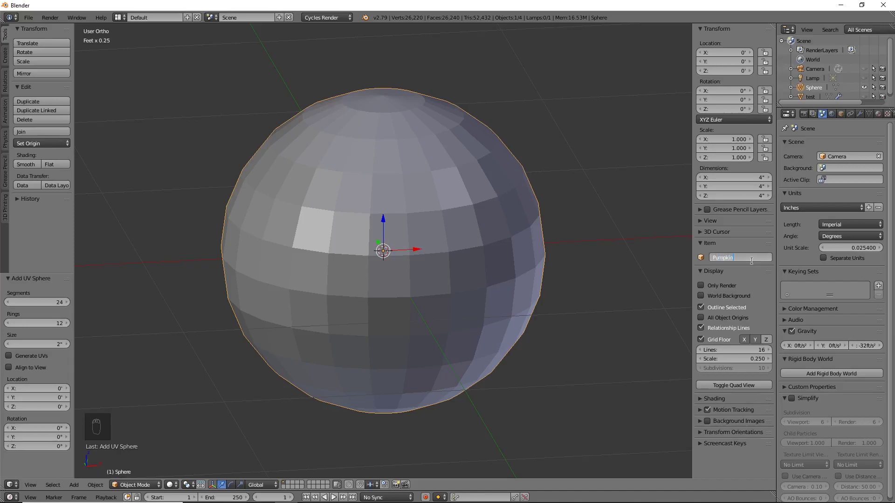
pyautogui.press('Return')
pyautogui.press('n')
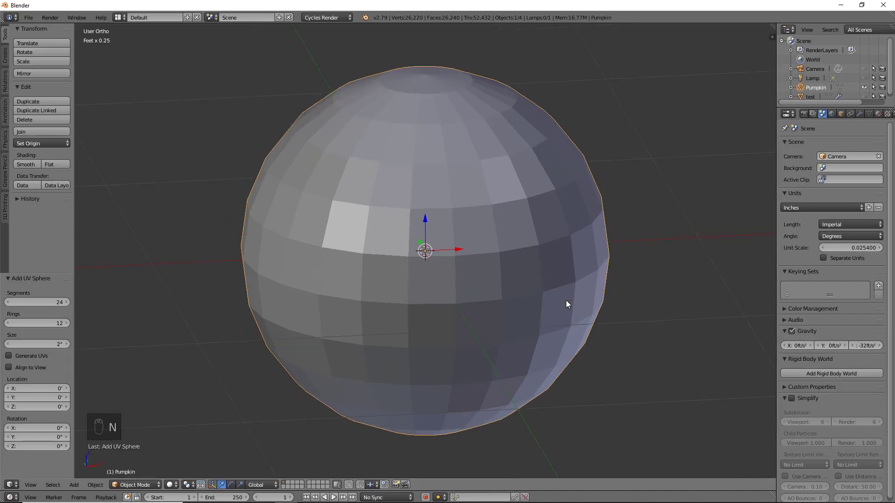
# - Delete all vertices of the sphere on the negative X side in front view, keeping the centre line
pyautogui.press('Tab')
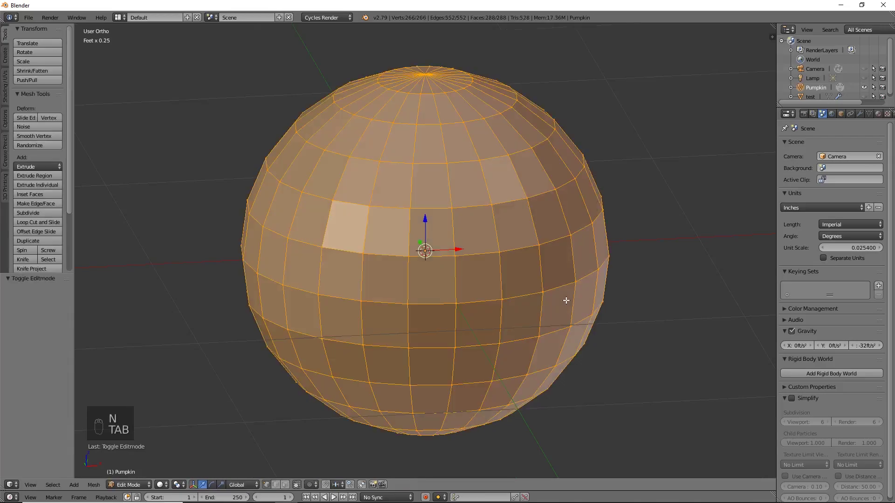
pyautogui.press('KP_1')
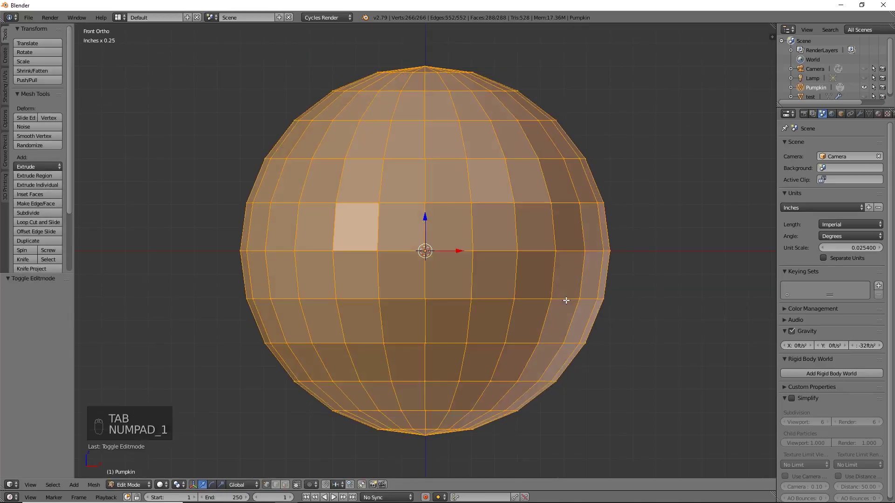
pyautogui.scroll(-2, 426, 166)
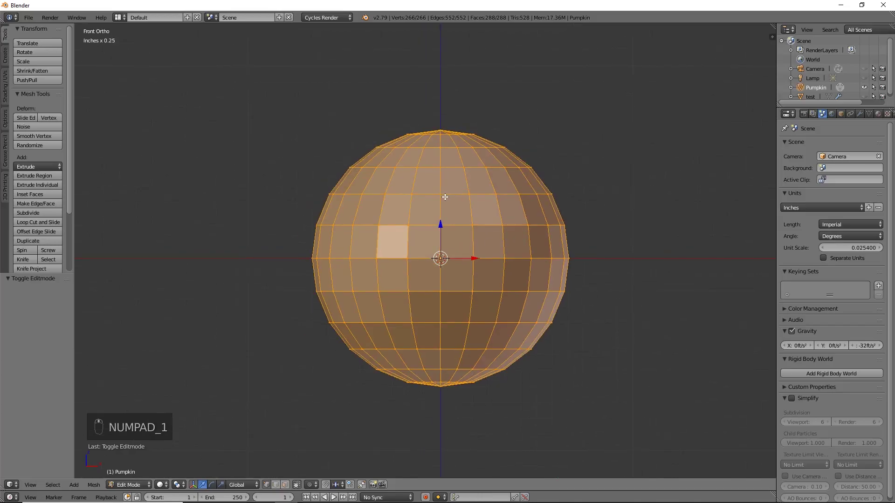
pyautogui.press('a')
pyautogui.press('a')
pyautogui.press('z')
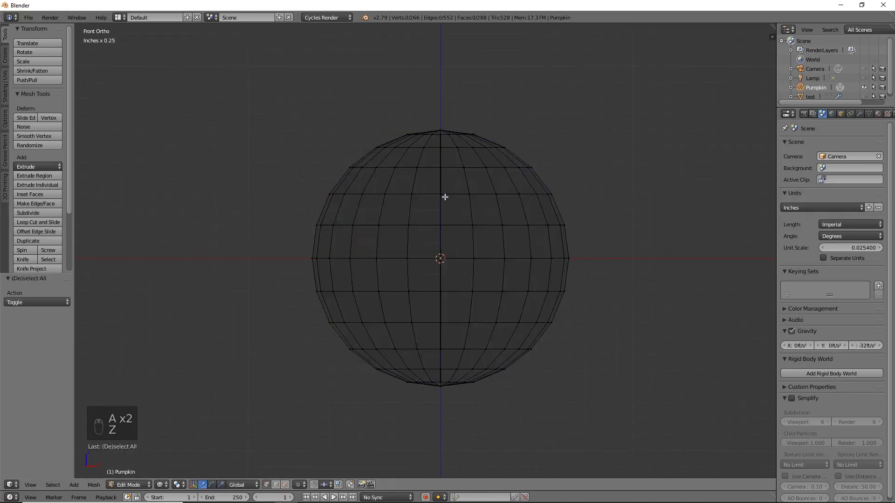
pyautogui.press('b')
pyautogui.moveTo(260, 47); pyautogui.dragTo(436, 407)
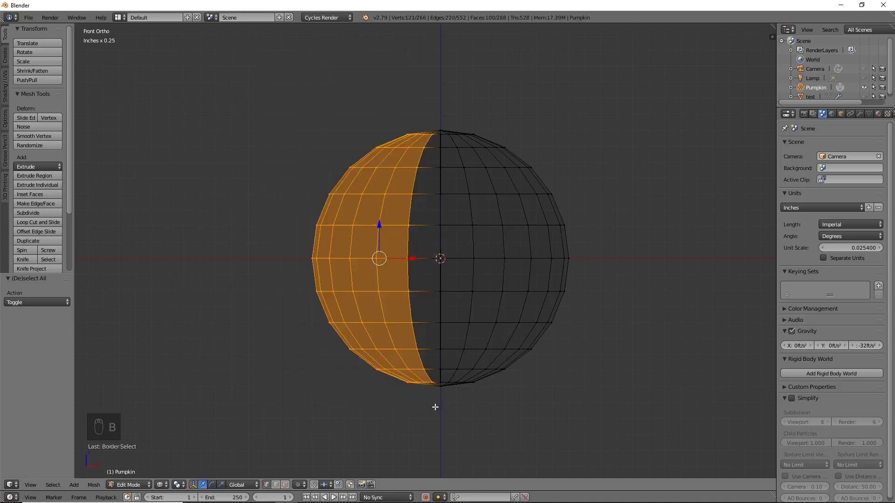
pyautogui.press('x')
pyautogui.click(415, 383)
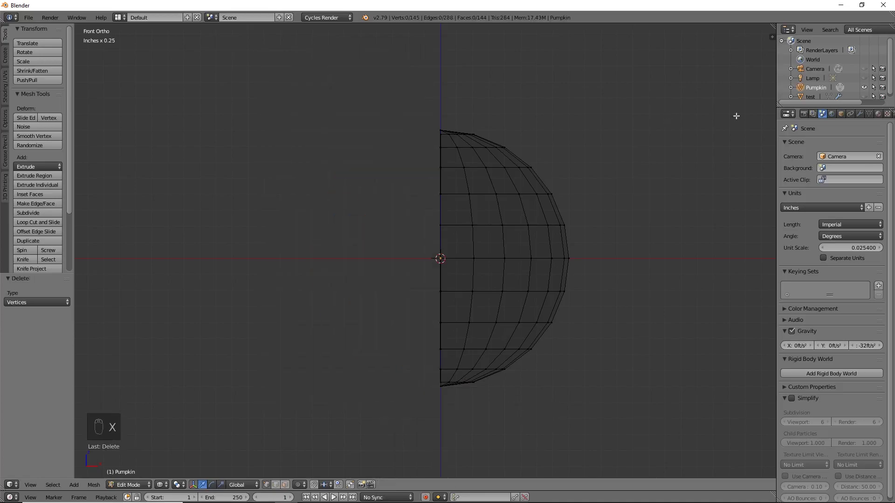
# - Add a Mirror modifier on the X axis with merge and clipping enabled to the half sphere
pyautogui.click(860, 116)
pyautogui.click(827, 145)
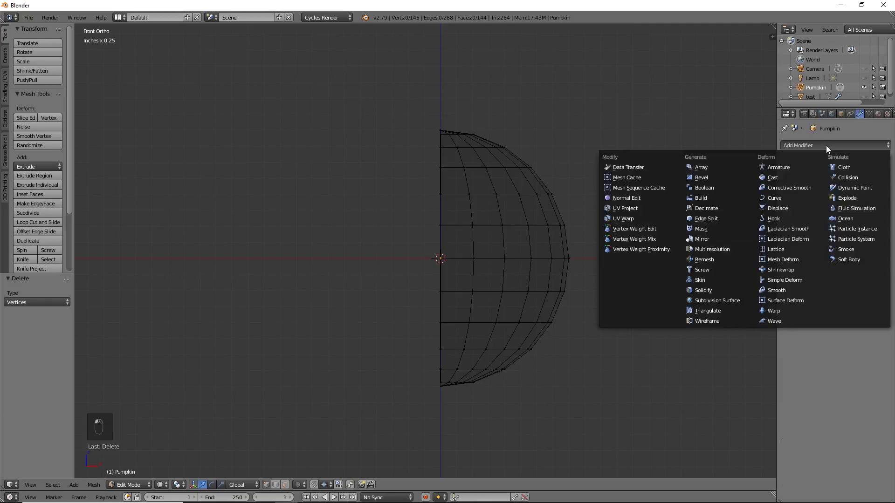
pyautogui.click(703, 240)
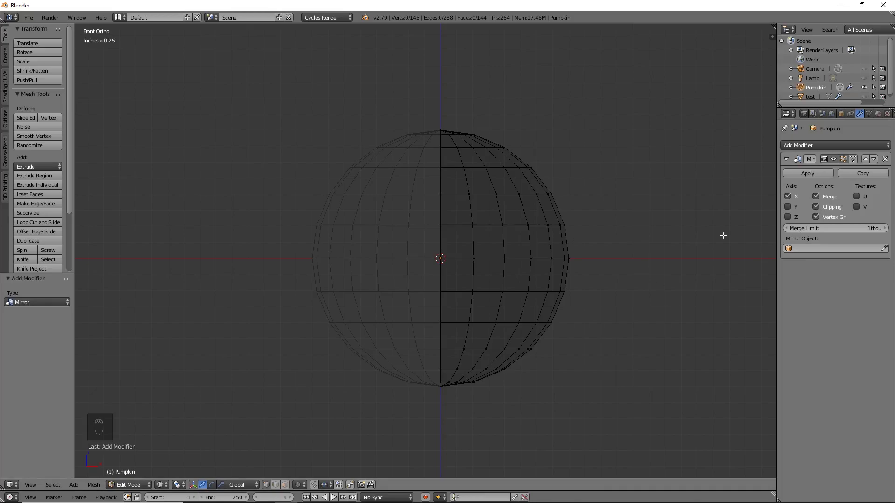
# - Add a Subdivision Surface modifier to the pumpkin with the view subdivisions set to 3
pyautogui.click(828, 145)
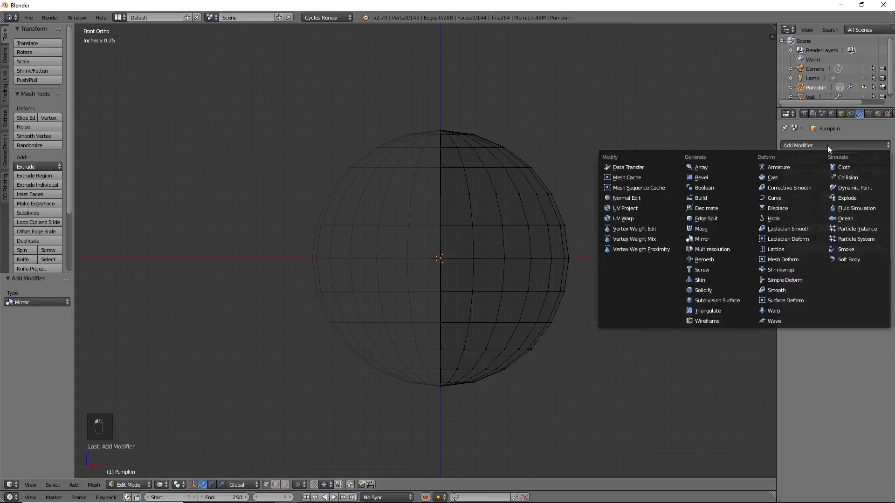
pyautogui.click(709, 301)
pyautogui.click(831, 316)
pyautogui.click(830, 316)
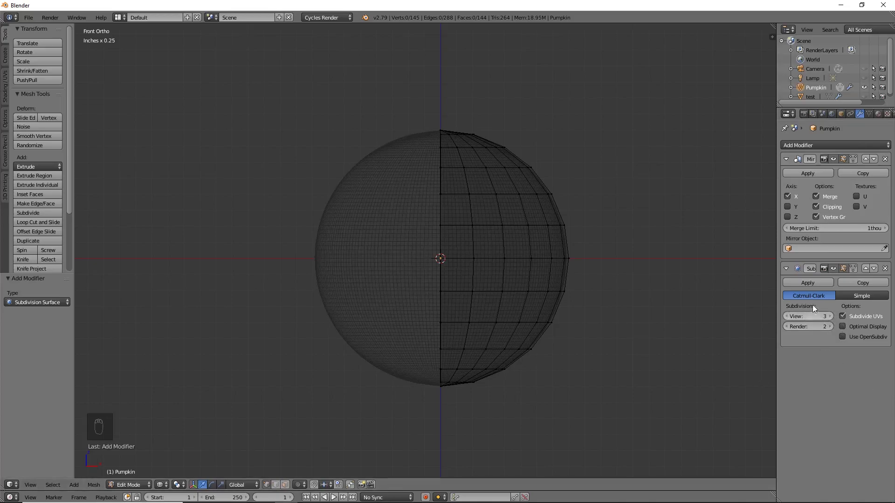
# - Restore solid display and apply smooth shading to the pumpkin in Object Mode
pyautogui.press('z')
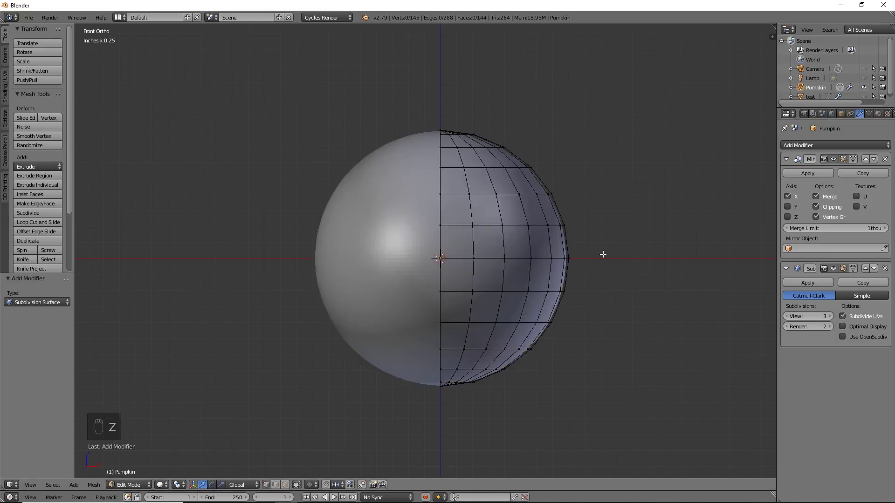
pyautogui.press('Tab')
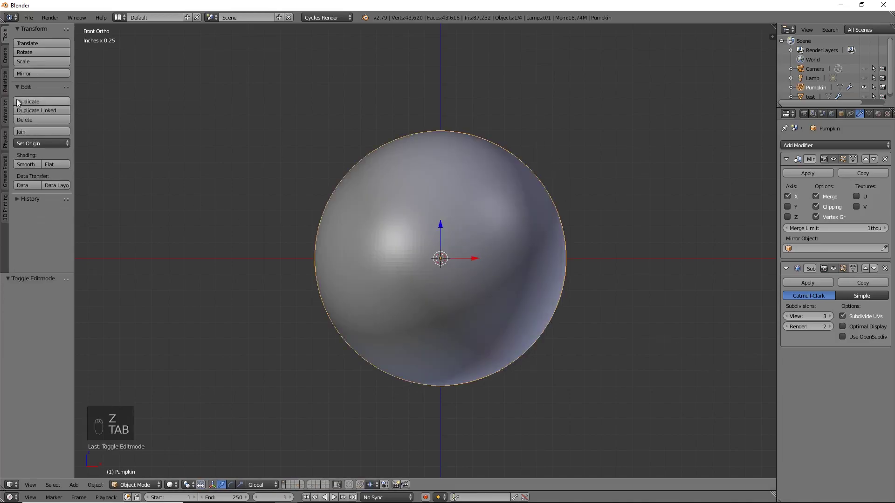
pyautogui.click(29, 165)
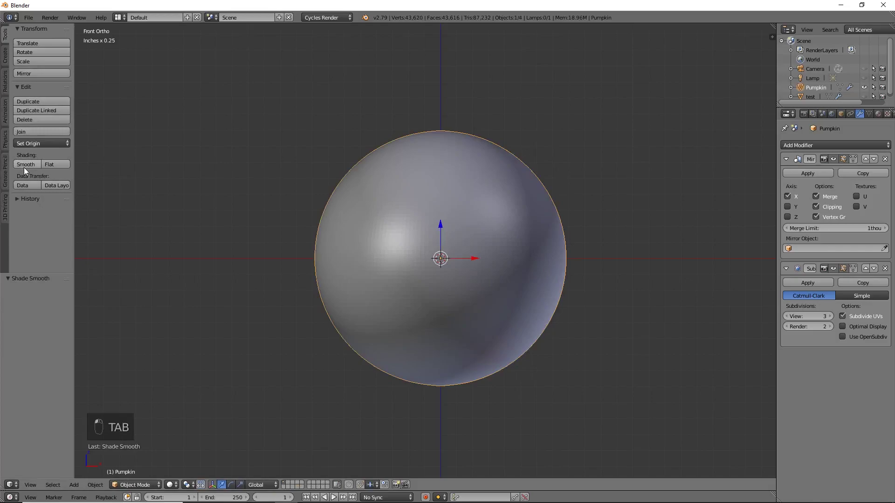
# - Select every third pole-to-pole edge loop on the editable half of the pumpkin, four loops in all, from the top view
pyautogui.press('Tab')
pyautogui.scroll(3, 464, 198)
pyautogui.moveTo(464, 199); pyautogui.dragTo(535, 251, button='middle')
pyautogui.press('KP_7')
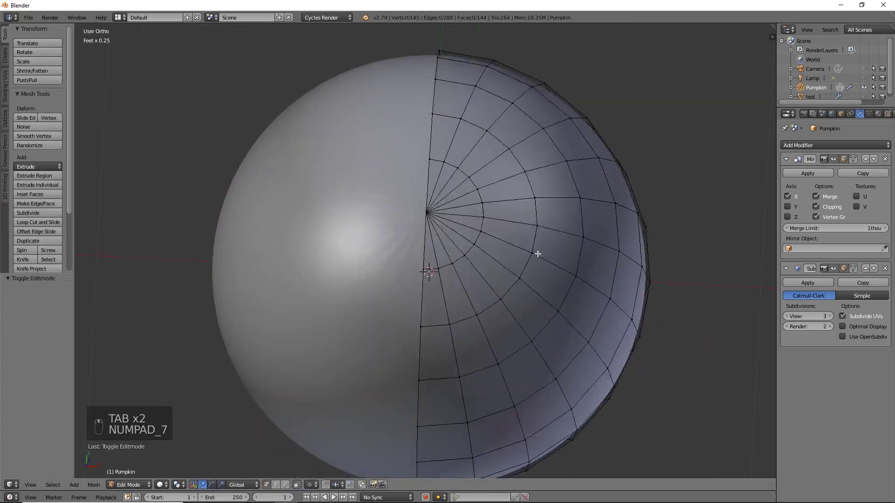
pyautogui.keyDown('shift'); pyautogui.moveTo(536, 285); pyautogui.dragTo(495, 243, button='middle'); pyautogui.keyUp('shift')
pyautogui.scroll(-2, 495, 242)
pyautogui.keyDown('shift'); pyautogui.moveTo(498, 196); pyautogui.dragTo(492, 233, button='middle'); pyautogui.keyUp('shift')
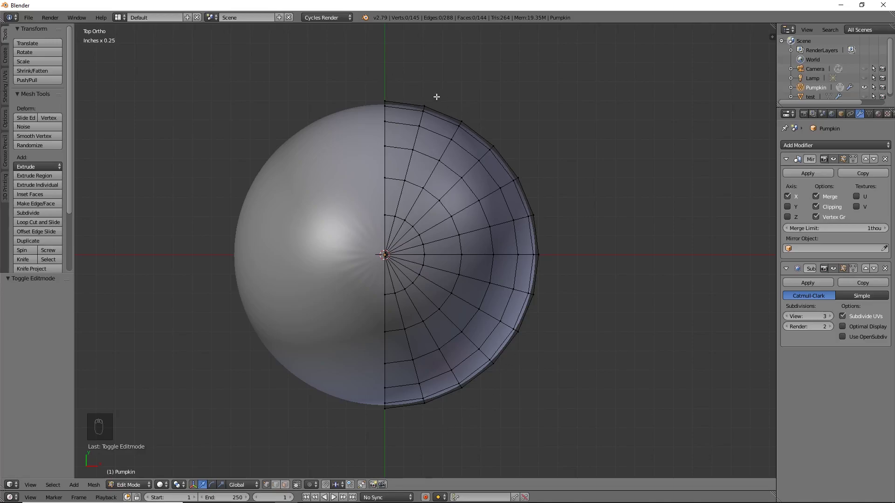
pyautogui.keyDown('alt'); pyautogui.rightClick(421, 382); pyautogui.keyUp('alt')
pyautogui.keyDown('alt'); pyautogui.rightClick(445, 363); pyautogui.keyUp('alt')
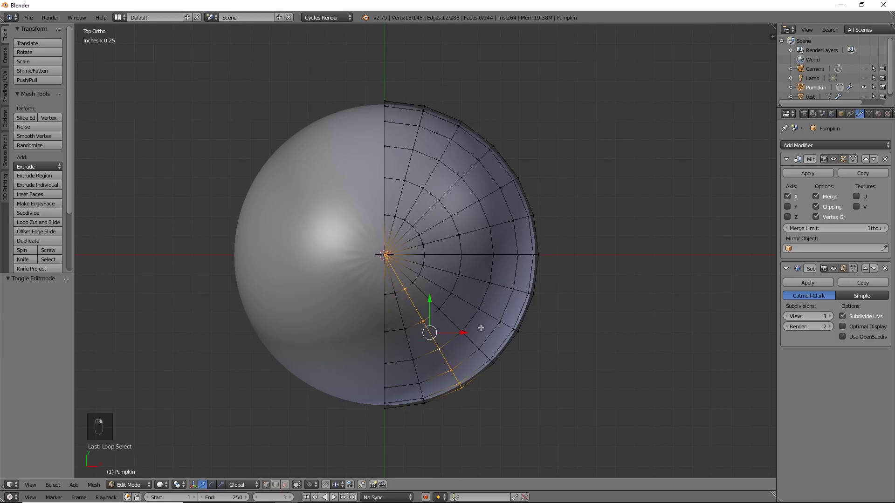
pyautogui.keyDown('alt'); pyautogui.keyDown('shift'); pyautogui.rightClick(472, 278); pyautogui.keyUp('shift'); pyautogui.keyUp('alt')
pyautogui.keyDown('alt'); pyautogui.keyDown('shift'); pyautogui.rightClick(464, 205); pyautogui.keyUp('shift'); pyautogui.keyUp('alt')
pyautogui.keyDown('alt'); pyautogui.keyDown('shift'); pyautogui.rightClick(412, 161); pyautogui.keyUp('shift'); pyautogui.keyUp('alt')
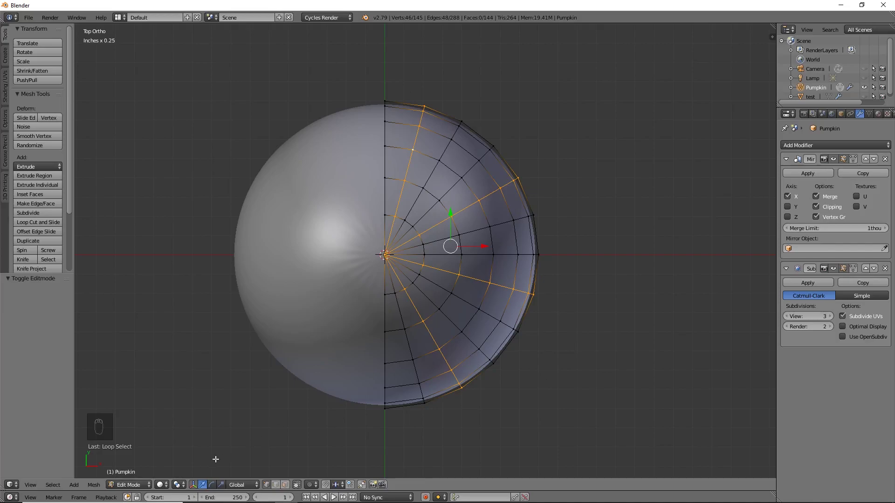
# - Set the pivot point to 3D Cursor and try scaling the four selected loops inward
pyautogui.click(181, 485)
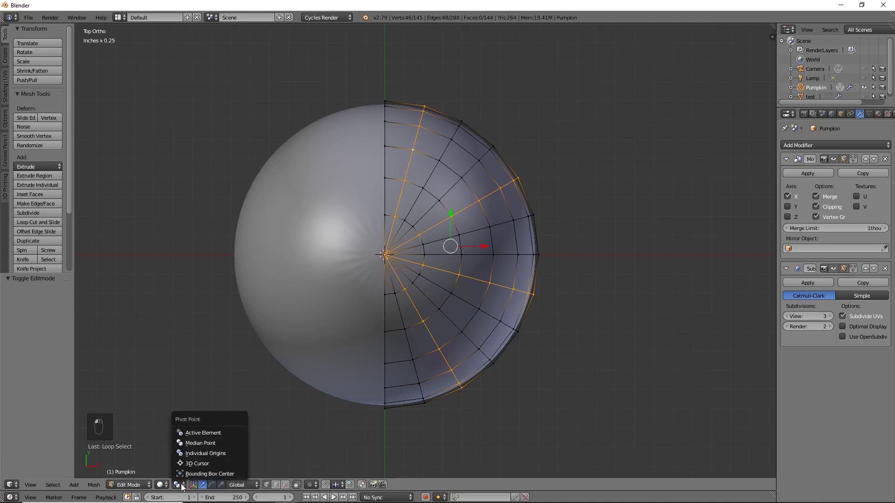
pyautogui.click(197, 463)
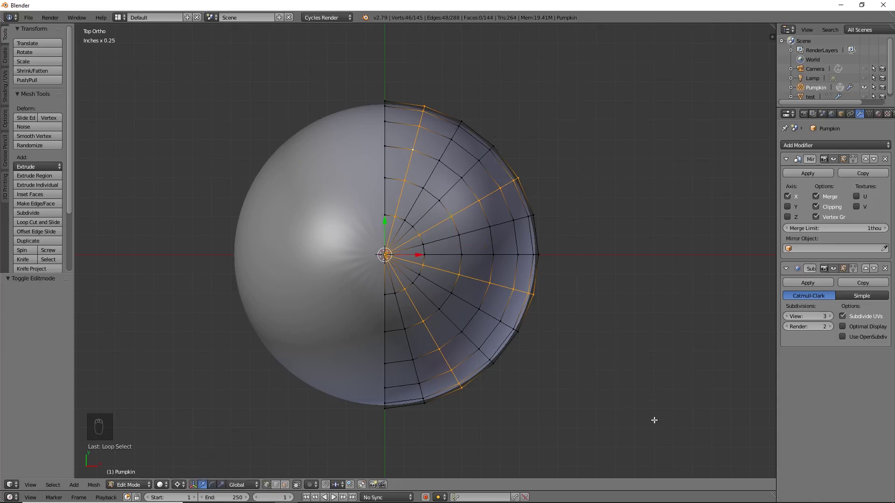
pyautogui.moveTo(655, 420); pyautogui.dragTo(639, 369, button='middle')
pyautogui.press('s')
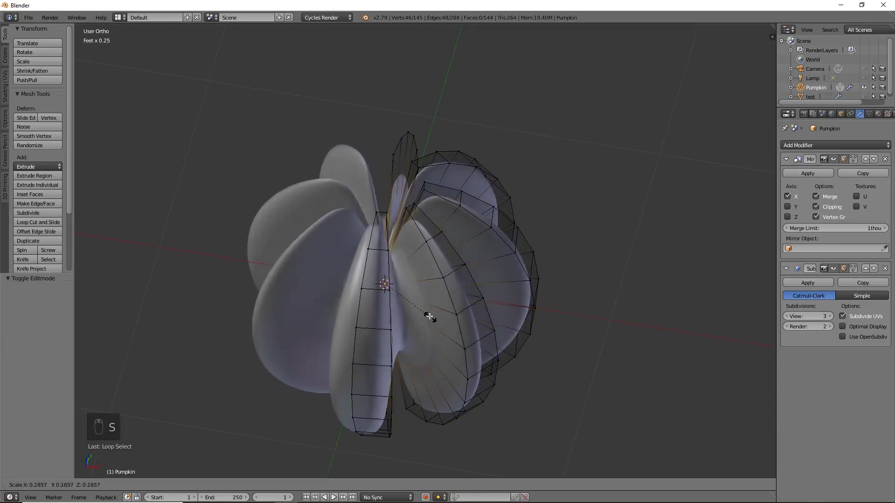
pyautogui.rightClick(613, 374)
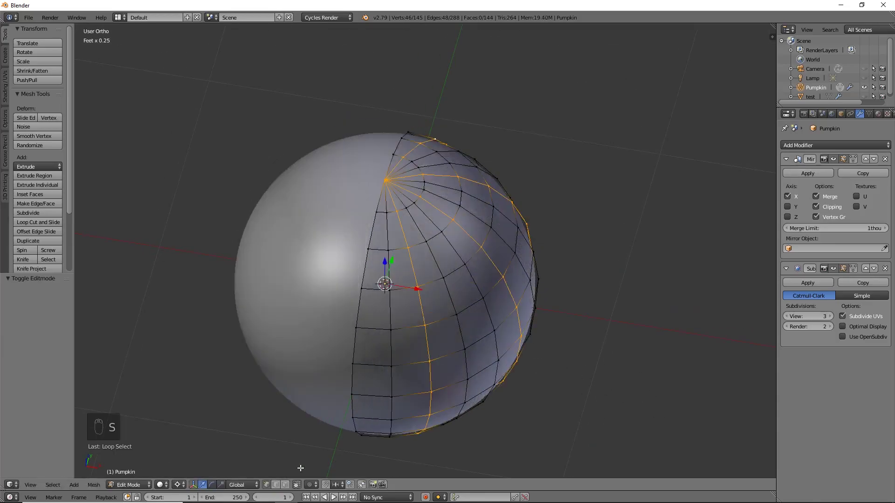
# - Switch the pivot point to Median Point and try the same inward scaling for comparison
pyautogui.click(180, 486)
pyautogui.click(200, 460)
pyautogui.press('s')
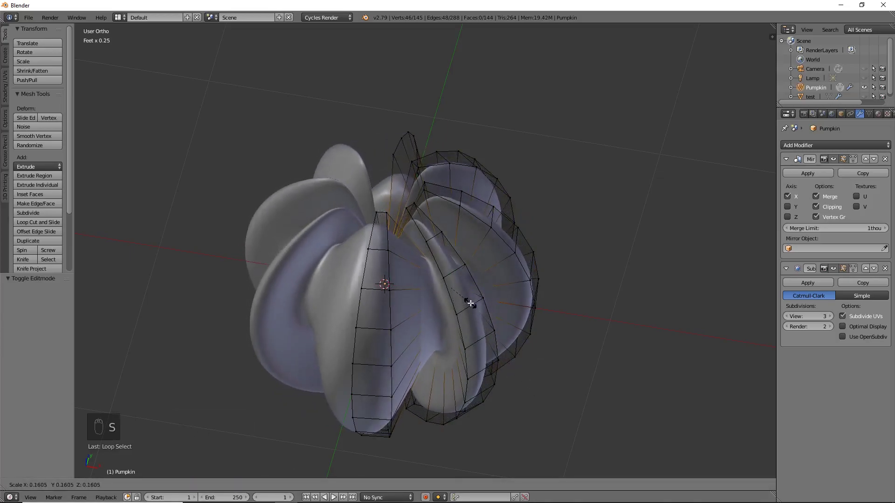
pyautogui.rightClick(456, 337)
# - Set the pivot point to 3D Cursor and scale the four selected loops inward to about 0.828
pyautogui.click(179, 485)
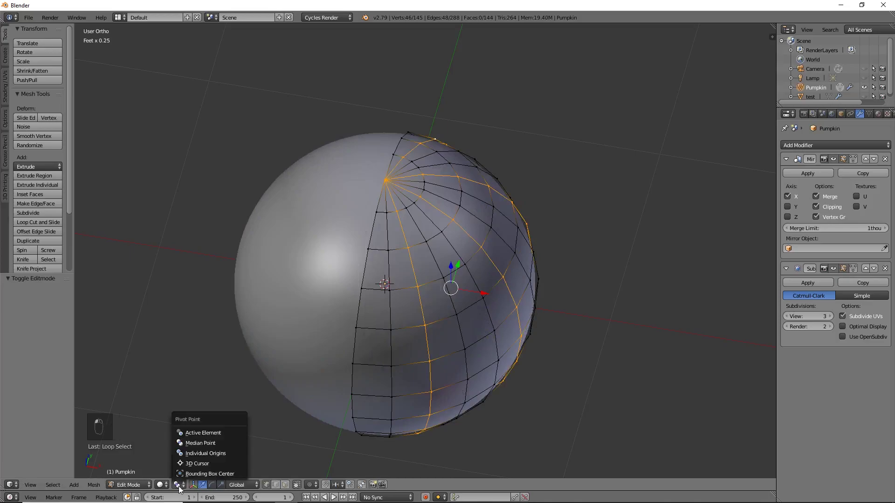
pyautogui.click(193, 464)
pyautogui.press('s')
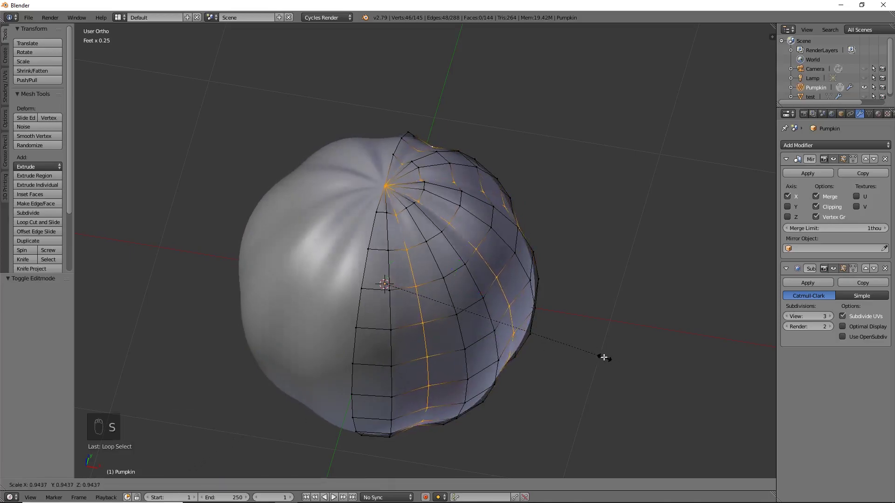
pyautogui.click(572, 350)
# - Crease the four inward-scaled edge loops with a factor of 1.000 to sharpen the grooves
pyautogui.moveTo(489, 410)
pyautogui.mouseDown(button='middle')
pyautogui.moveTo(407, 363)
pyautogui.moveTo(399, 346)
pyautogui.moveTo(558, 371)
pyautogui.moveTo(501, 384)
pyautogui.moveTo(480, 402)
pyautogui.mouseUp(button='middle')
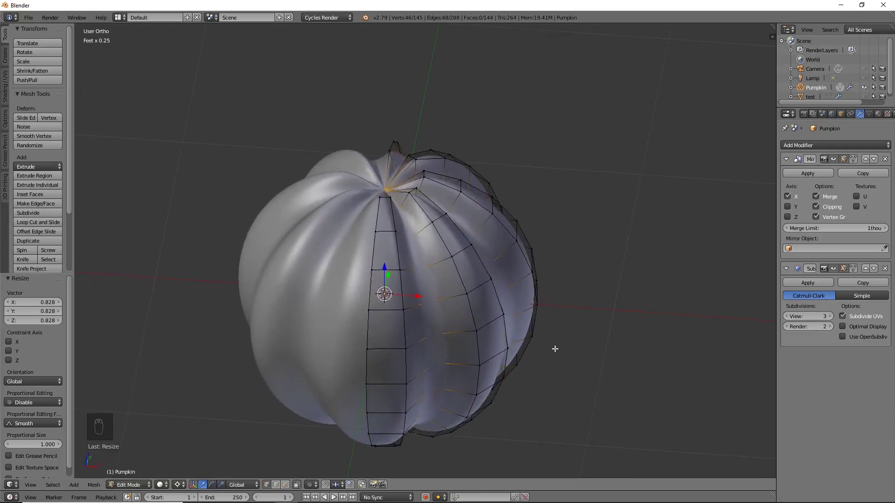
pyautogui.hotkey('shift', 'e')
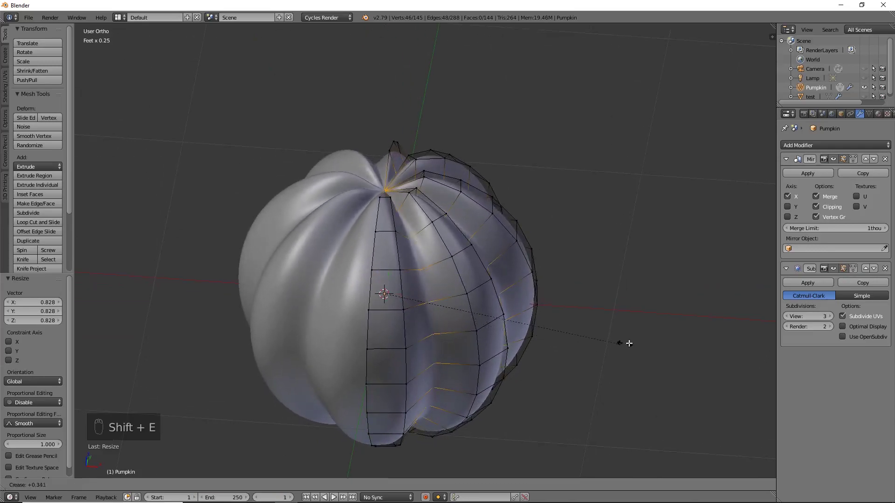
pyautogui.click(427, 336)
pyautogui.moveTo(580, 244)
pyautogui.mouseDown(button='middle')
pyautogui.moveTo(672, 228)
pyautogui.moveTo(578, 235)
pyautogui.mouseUp(button='middle')
# - In top view, rotate the uncreased edge loop just before the second creased loop, clockwise from +Y, by 3.5°
pyautogui.press('KP_7')
pyautogui.moveTo(515, 296); pyautogui.dragTo(493, 305, button='middle')
pyautogui.press('KP_7')
pyautogui.scroll(2, 487, 344)
pyautogui.keyDown('shift'); pyautogui.moveTo(487, 343); pyautogui.dragTo(499, 313, button='middle'); pyautogui.keyUp('shift')
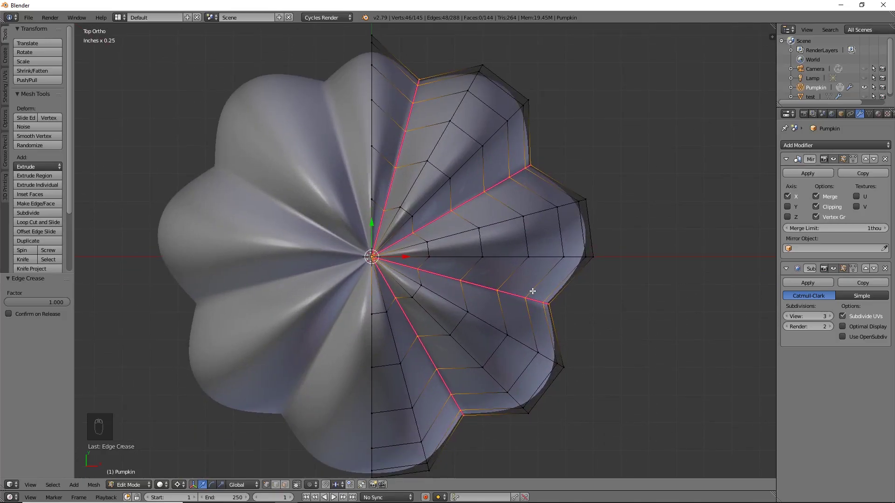
pyautogui.keyDown('alt'); pyautogui.rightClick(498, 133); pyautogui.keyUp('alt')
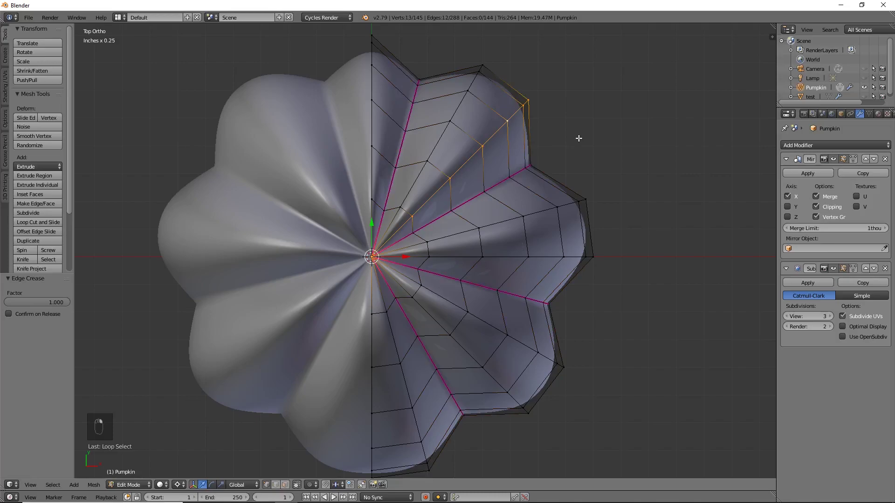
pyautogui.press('r')
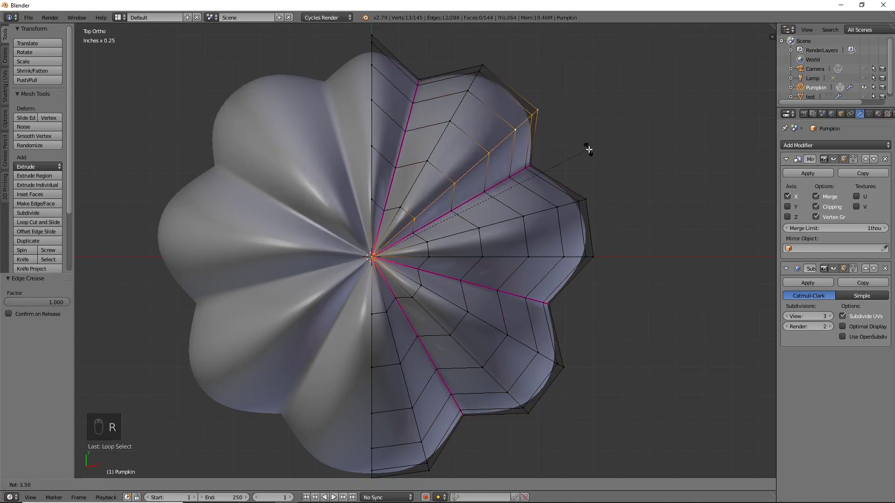
pyautogui.click(589, 150)
# - Scale the other uncreased edge loop of that same rib outward to 1.027
pyautogui.keyDown('alt'); pyautogui.rightClick(471, 104); pyautogui.keyUp('alt')
pyautogui.press('s')
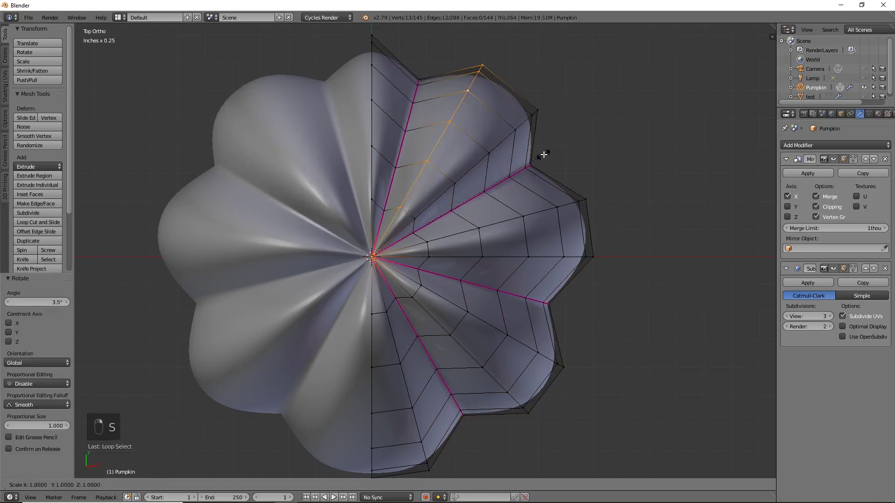
pyautogui.click(558, 174)
# - Move the uncreased edge loop just past the third creased loop by 75.7 thou along X and 16.8 thou along Y
pyautogui.keyDown('alt'); pyautogui.rightClick(502, 334); pyautogui.keyUp('alt')
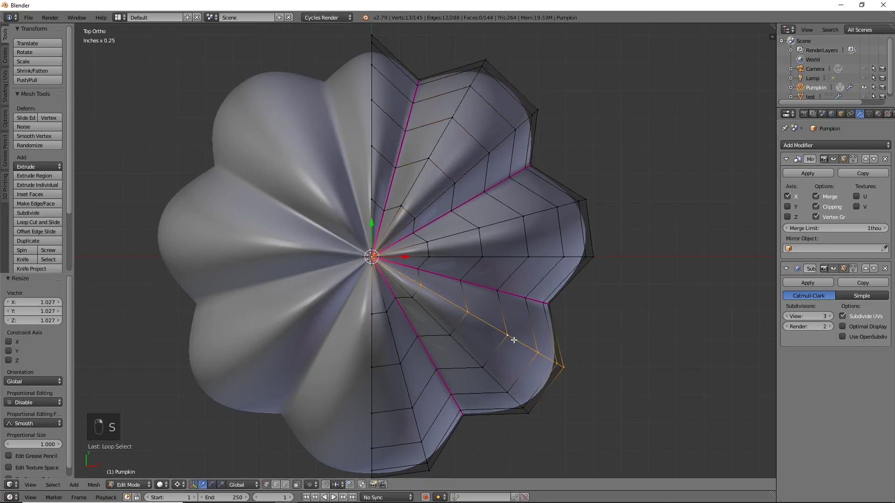
pyautogui.press('g')
pyautogui.press('x')
pyautogui.click(418, 259)
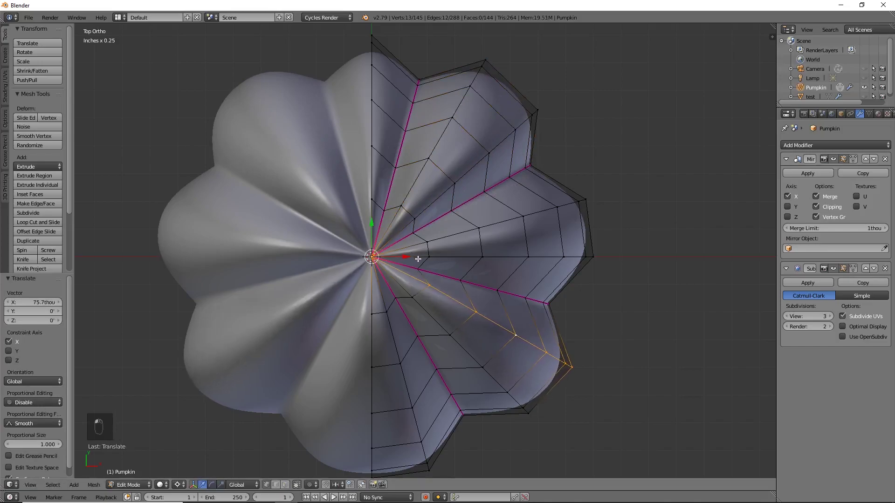
pyautogui.press('g')
pyautogui.press('y')
pyautogui.click(372, 226)
# - Scale the creased edge loop just below the X axis inward to 0.948
pyautogui.keyDown('shift'); pyautogui.moveTo(480, 346); pyautogui.dragTo(478, 293, button='middle'); pyautogui.keyUp('shift')
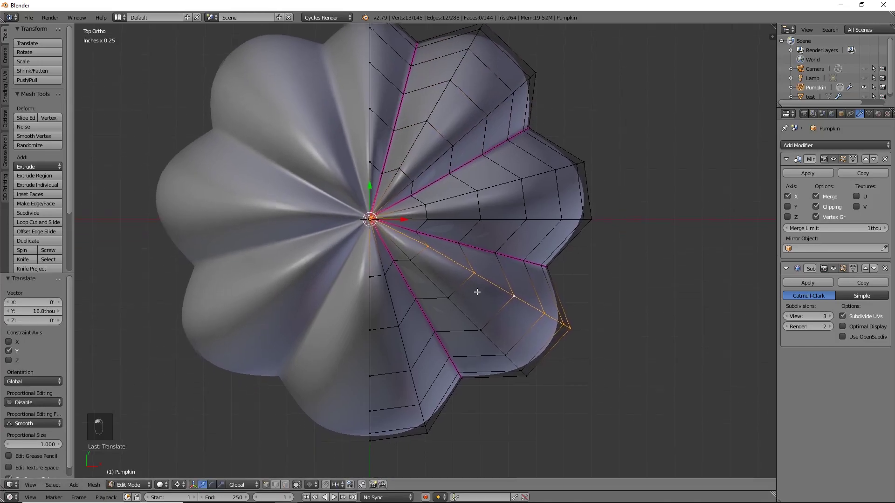
pyautogui.keyDown('alt'); pyautogui.rightClick(430, 317); pyautogui.keyUp('alt')
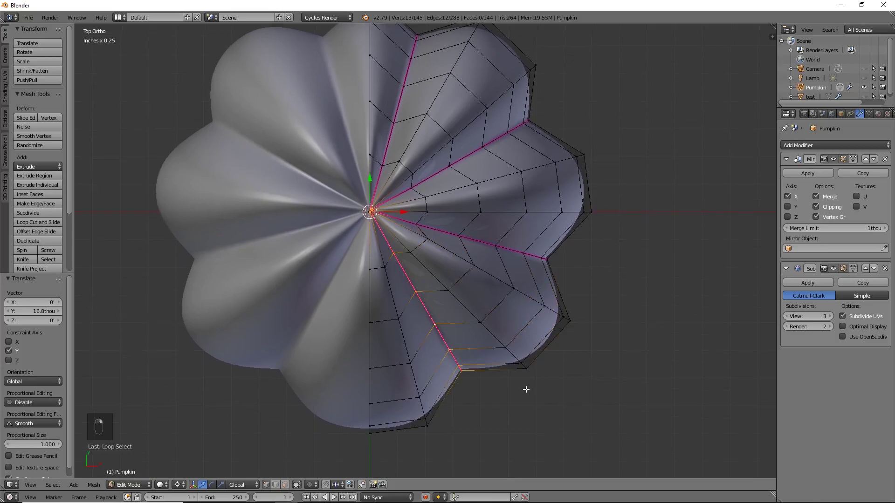
pyautogui.keyDown('alt'); pyautogui.rightClick(503, 246); pyautogui.keyUp('alt')
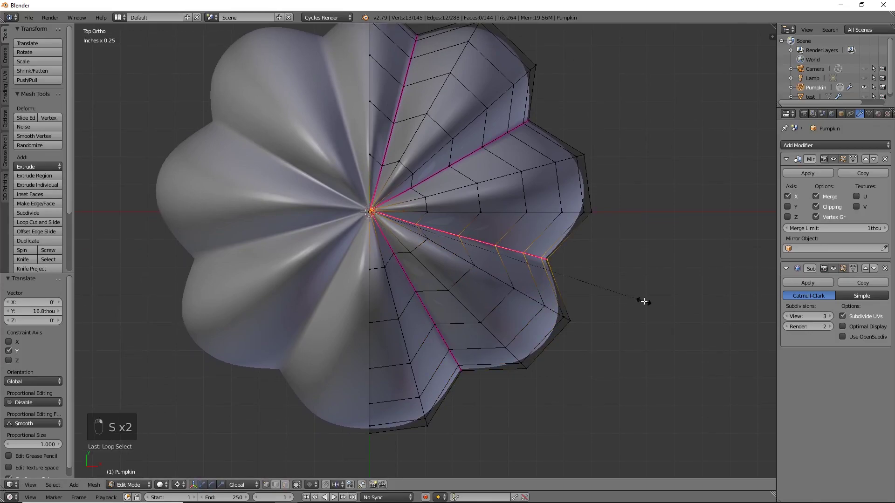
pyautogui.press('s')
pyautogui.click(638, 308)
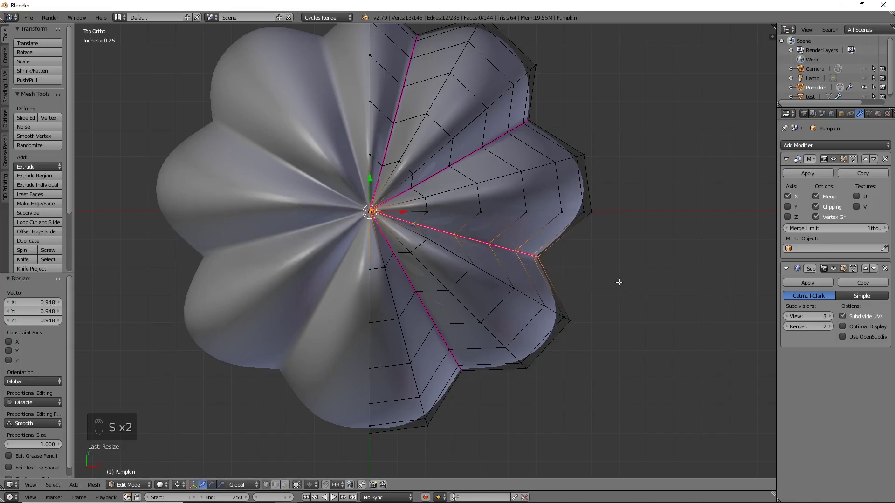
# - Rotate the edge loop lying on the X axis slightly clockwise and scale the uncreased loop above it to 1.030
pyautogui.keyDown('shift'); pyautogui.scroll(2, 583, 272); pyautogui.keyUp('shift')
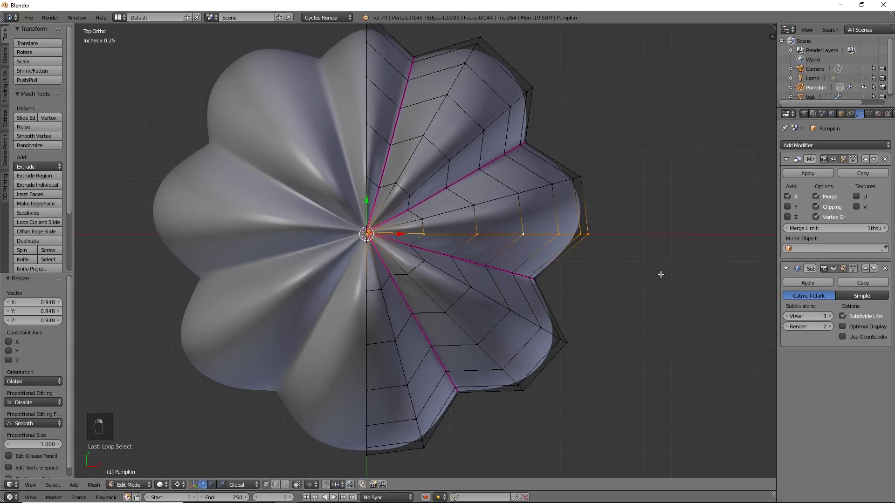
pyautogui.press('r')
pyautogui.click(662, 290)
pyautogui.keyDown('alt'); pyautogui.rightClick(555, 186); pyautogui.keyUp('alt')
pyautogui.press('s')
pyautogui.click(628, 306)
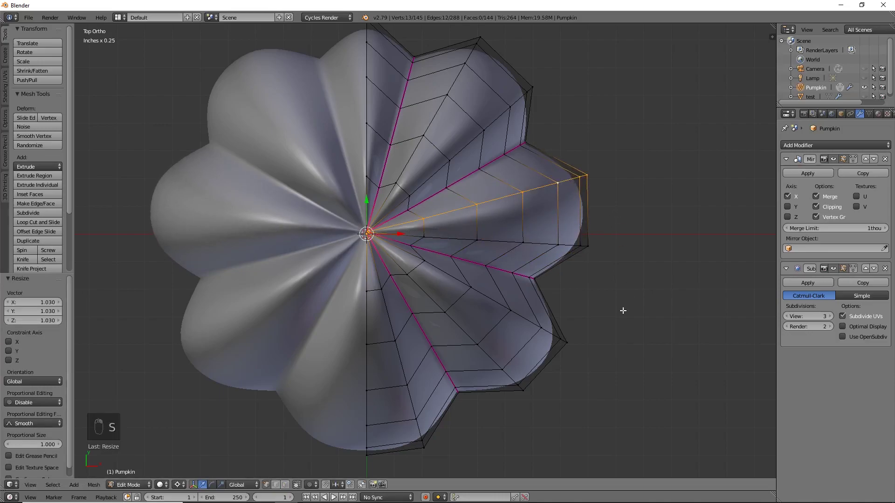
# - Slightly rescale the creased loop below the X axis and scale the neighbouring rib loop to 0.983
pyautogui.keyDown('shift'); pyautogui.scroll(-3, 580, 281); pyautogui.keyUp('shift')
pyautogui.keyDown('alt'); pyautogui.rightClick(537, 283); pyautogui.keyUp('alt')
pyautogui.press('s')
pyautogui.click(638, 323)
# - Select the edge loop along the mirror seam and scale it inward to 0.967
pyautogui.keyDown('shift'); pyautogui.scroll(5, 416, 149); pyautogui.keyUp('shift')
pyautogui.keyDown('alt'); pyautogui.rightClick(378, 112); pyautogui.keyUp('alt')
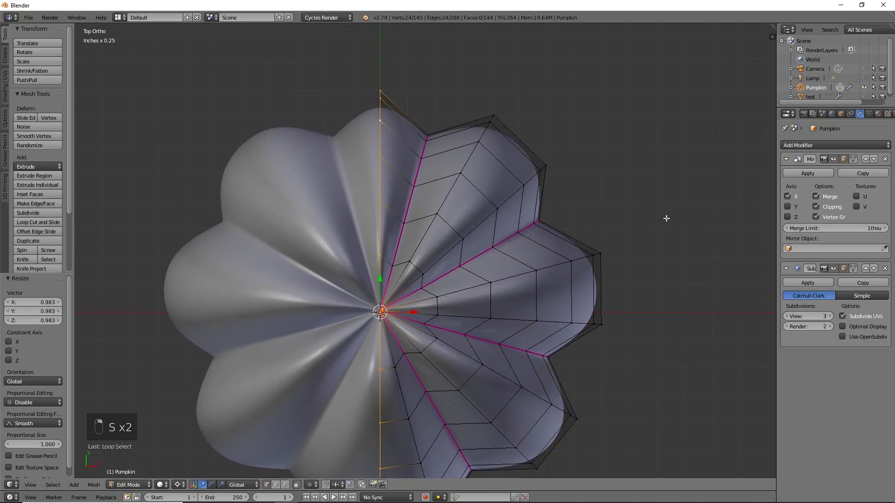
pyautogui.scroll(-4, 429, 285)
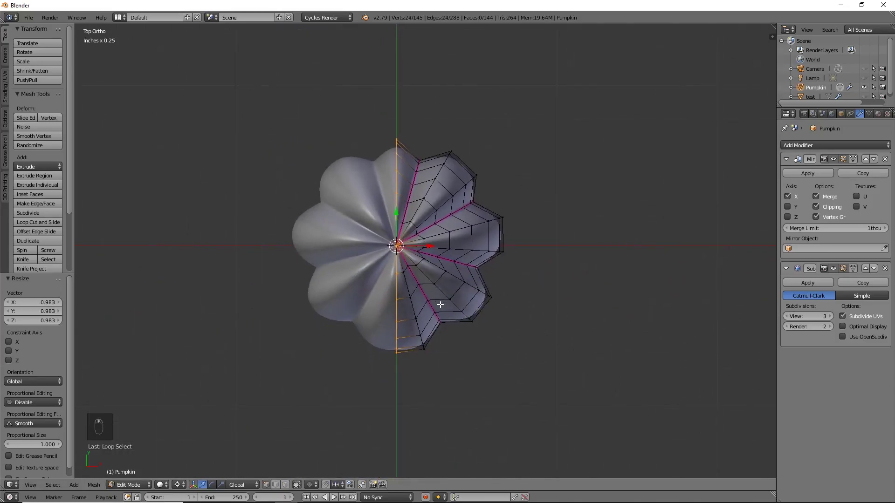
pyautogui.press('s')
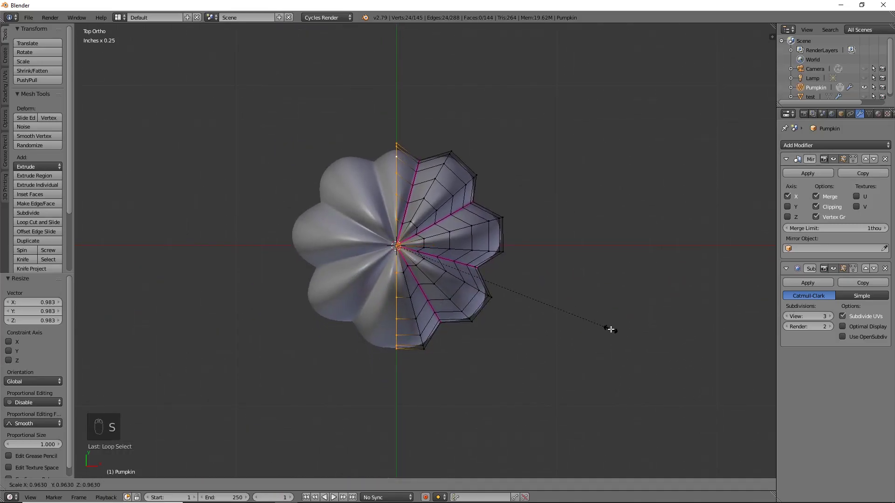
pyautogui.click(611, 326)
# - In wireframe front view, clear the selection and box-select the mesh around the pumpkin's bottom pole
pyautogui.moveTo(611, 327); pyautogui.dragTo(533, 202, button='middle')
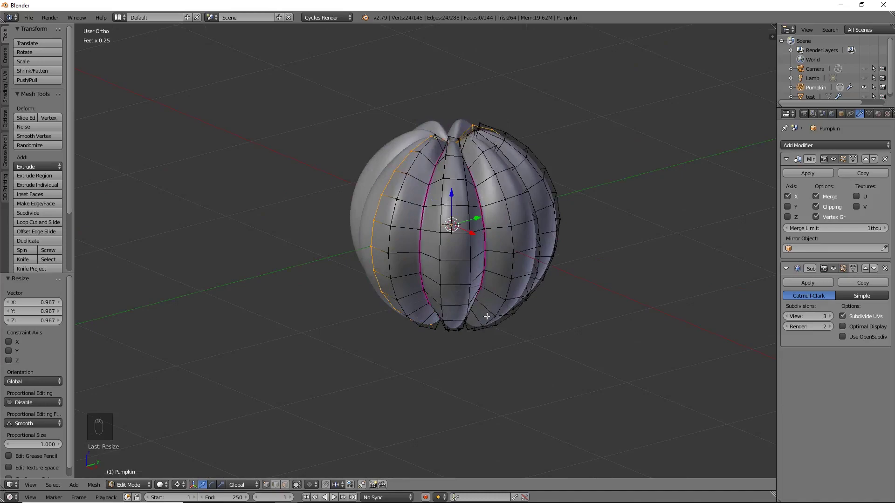
pyautogui.press('KP_1')
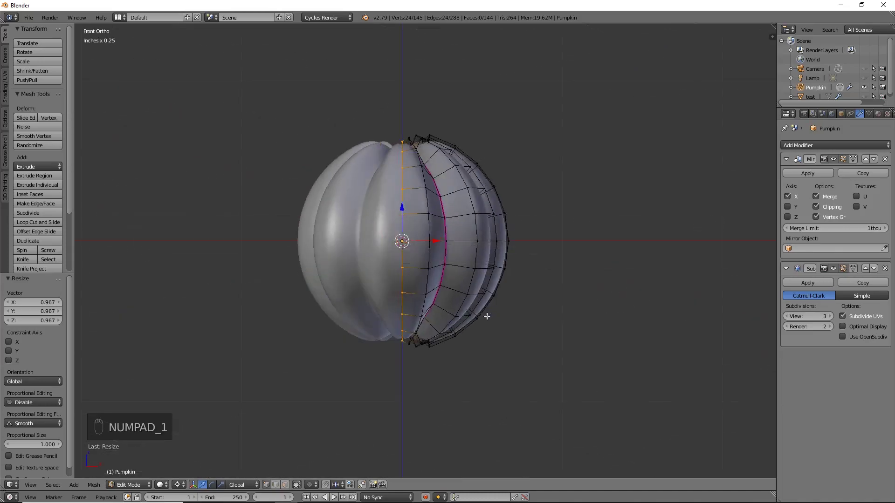
pyautogui.keyDown('shift'); pyautogui.moveTo(489, 350); pyautogui.dragTo(501, 337, button='middle'); pyautogui.keyUp('shift')
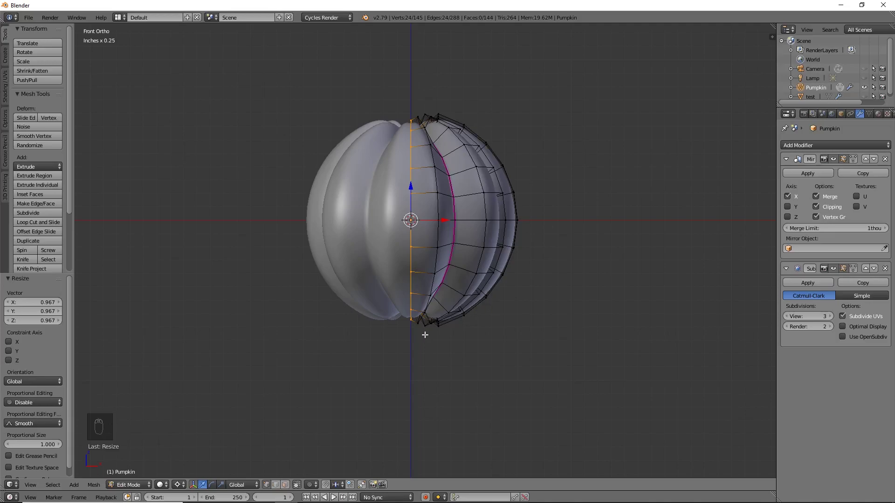
pyautogui.press('z')
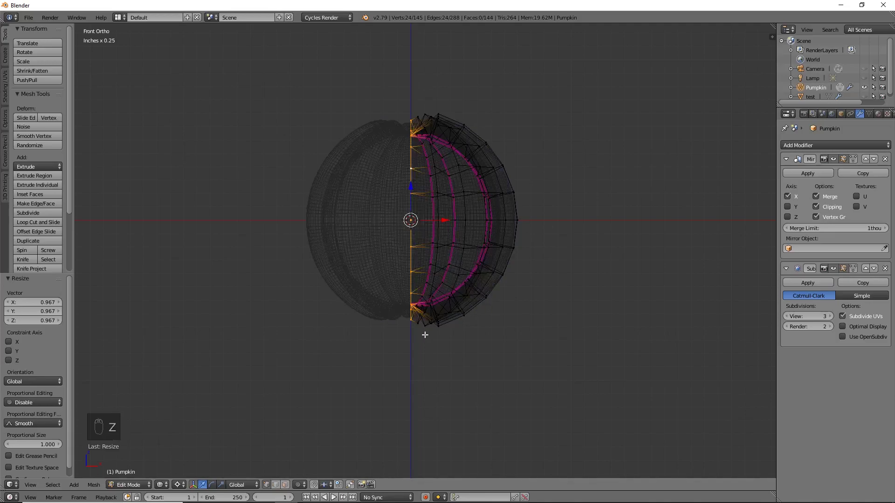
pyautogui.scroll(6, 471, 337)
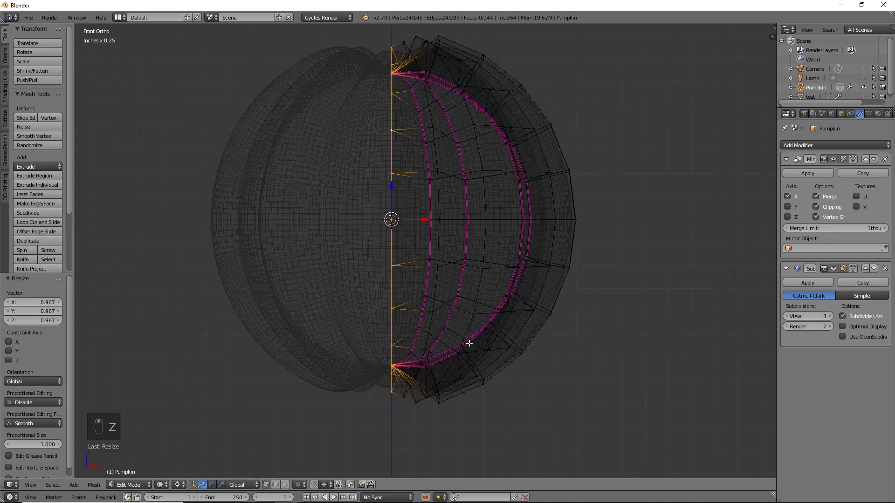
pyautogui.keyDown('shift'); pyautogui.moveTo(561, 379); pyautogui.dragTo(589, 190, button='middle'); pyautogui.keyUp('shift')
pyautogui.keyDown('shift'); pyautogui.moveTo(606, 306); pyautogui.dragTo(553, 299, button='middle'); pyautogui.keyUp('shift')
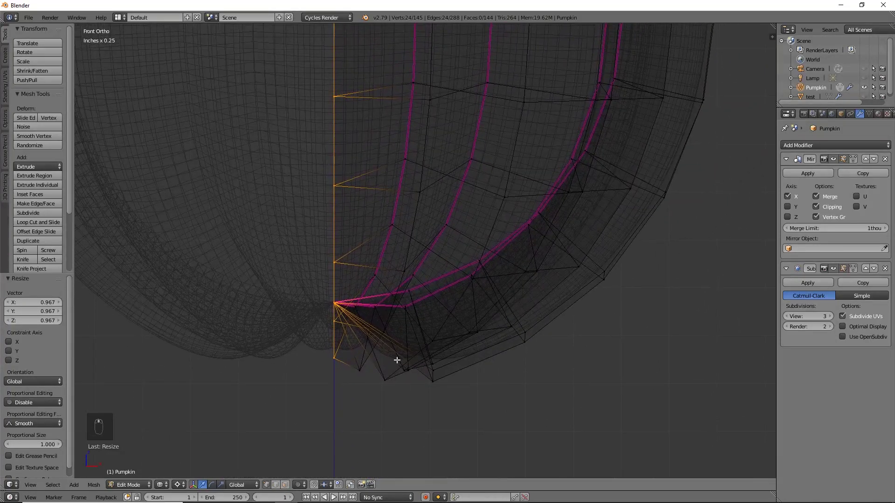
pyautogui.press('a')
pyautogui.press('b')
pyautogui.moveTo(272, 256); pyautogui.dragTo(566, 413)
pyautogui.press('s')
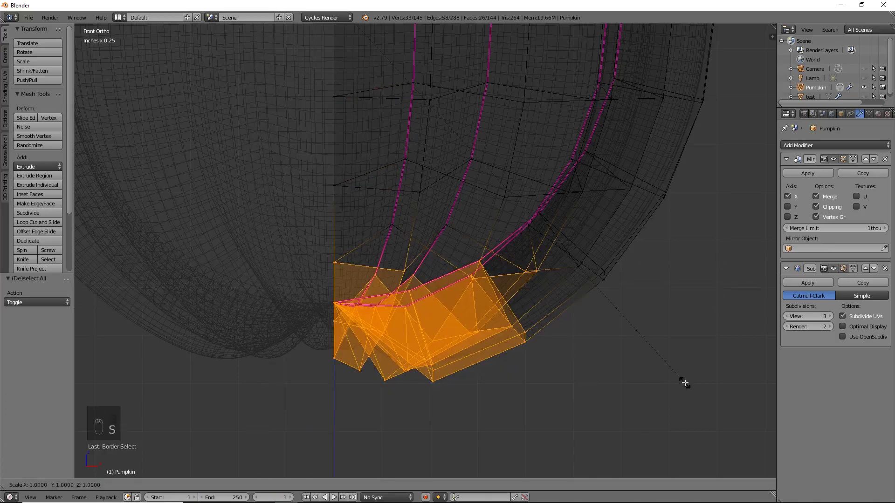
pyautogui.rightClick(421, 326)
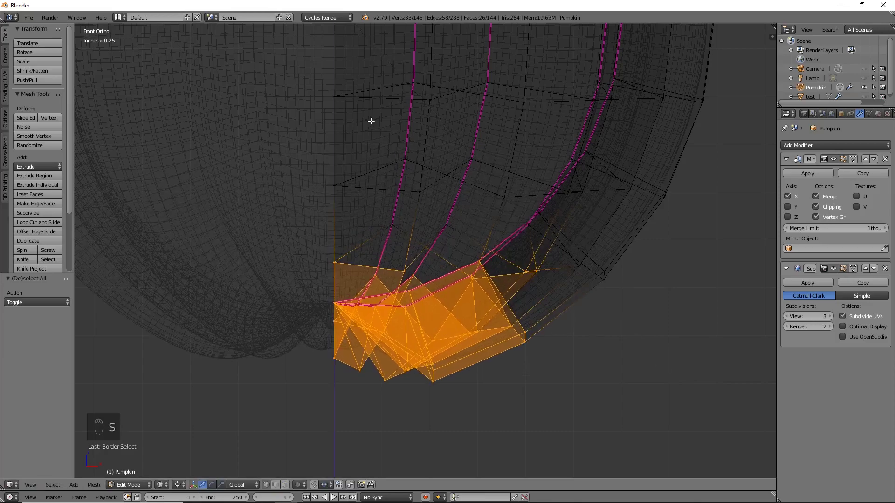
pyautogui.scroll(-5, 439, 180)
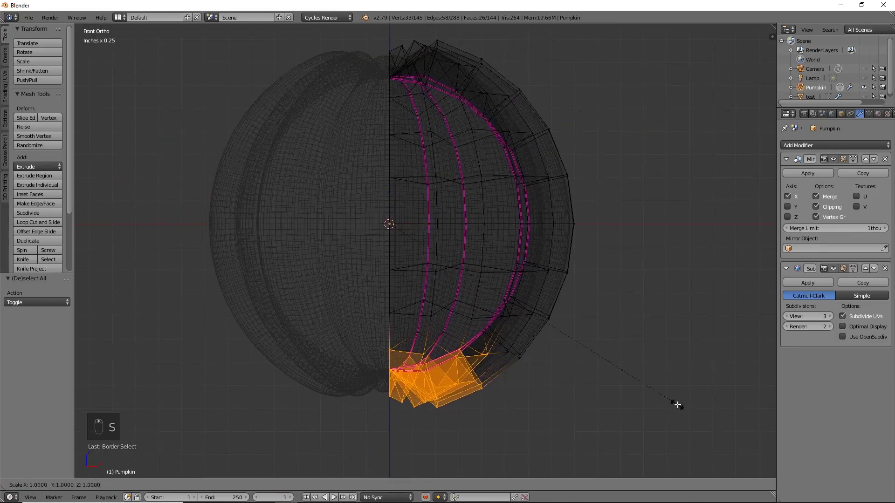
pyautogui.press('s')
pyautogui.rightClick(614, 272)
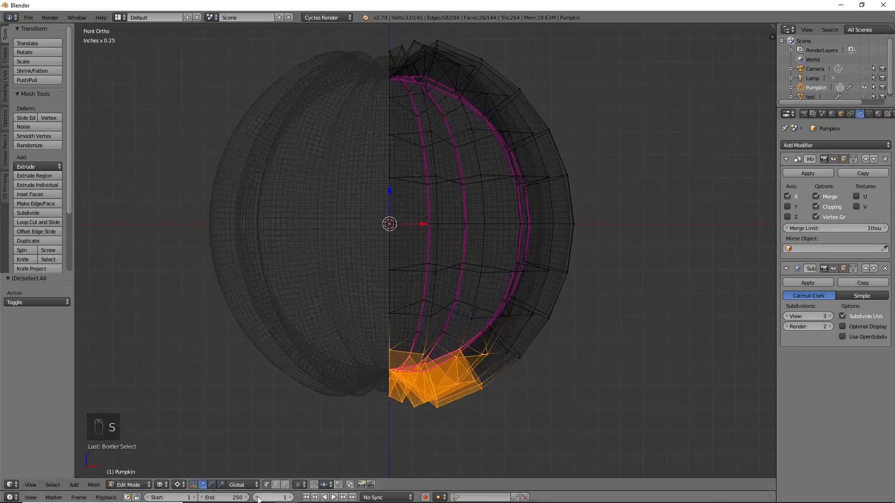
# - Set the pivot point to Median Point and flatten the selected bottom geometry to 0.539 along Z
pyautogui.click(179, 485)
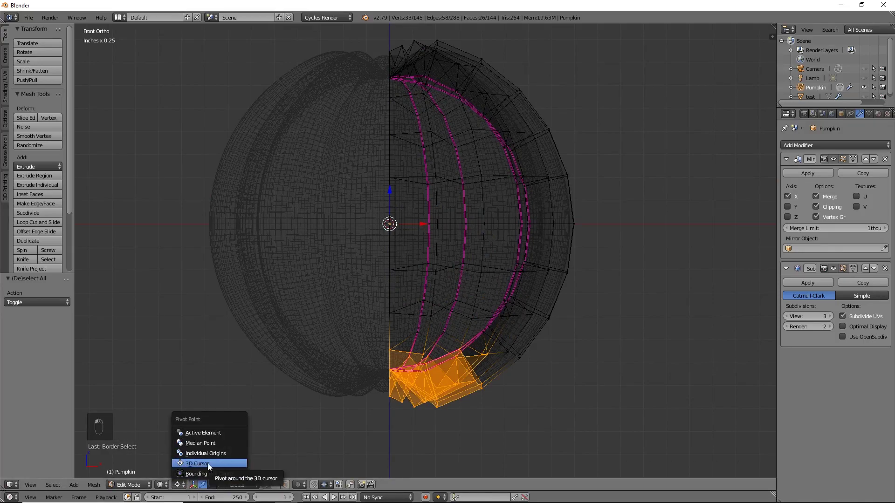
pyautogui.click(205, 442)
pyautogui.keyDown('shift'); pyautogui.moveTo(597, 373); pyautogui.dragTo(536, 350, button='middle'); pyautogui.keyUp('shift')
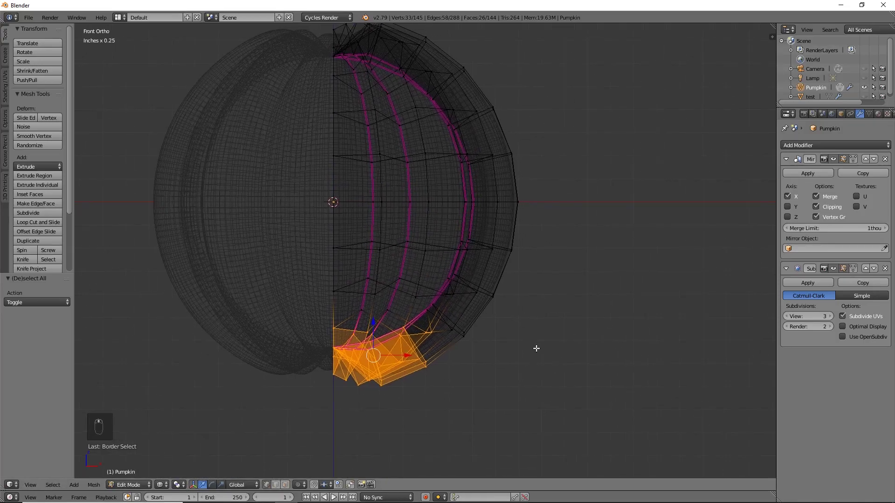
pyautogui.press('s')
pyautogui.press('z')
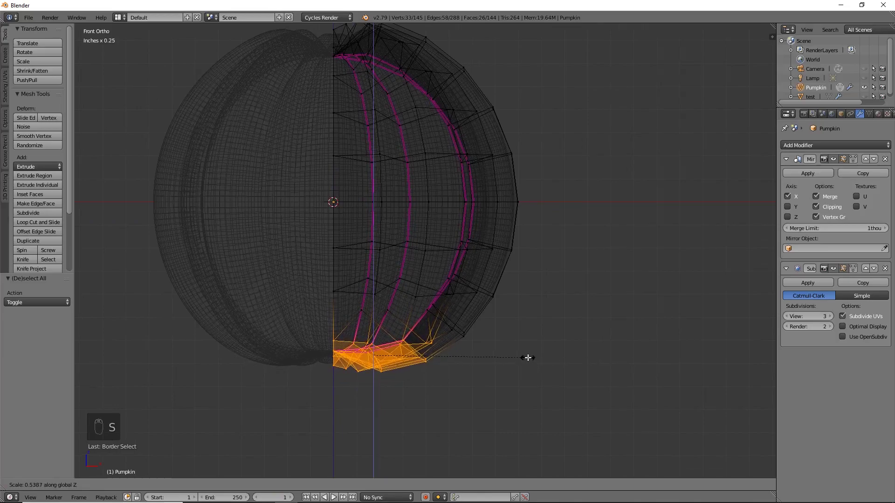
pyautogui.click(528, 357)
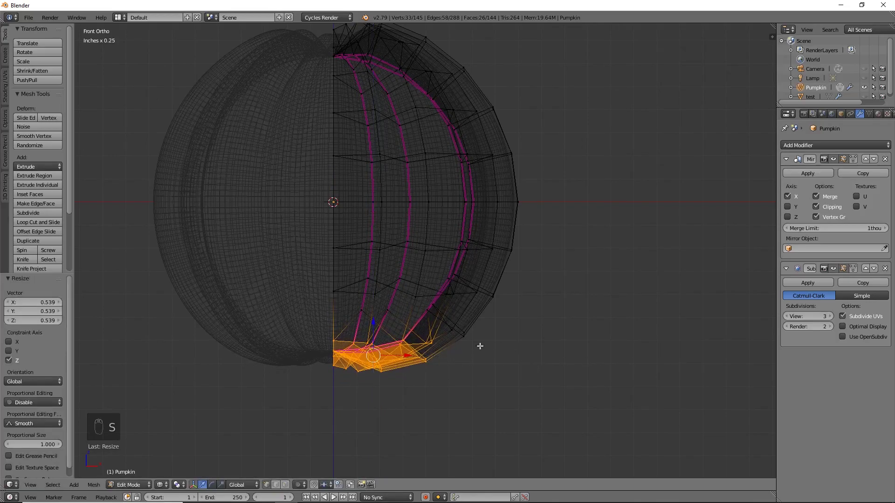
# - Move the flattened bottom geometry up 111 thou along Z
pyautogui.press('g')
pyautogui.press('z')
pyautogui.click(380, 313)
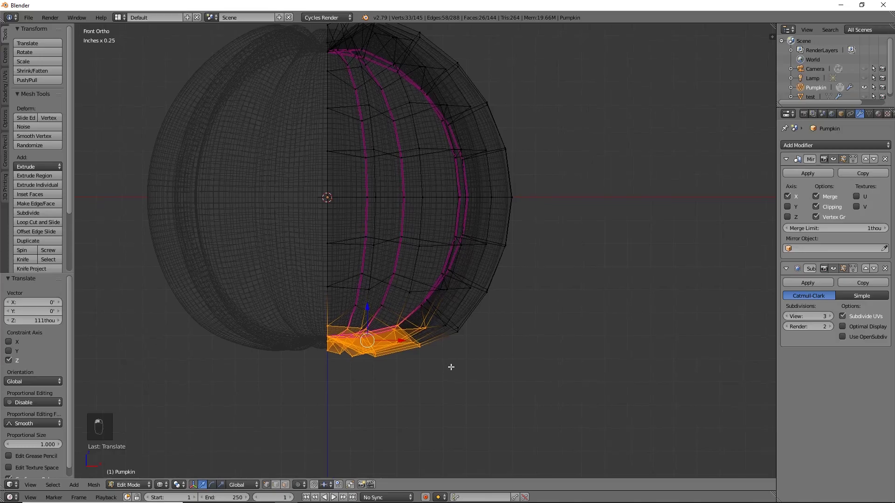
# - In solid view, select the bottom pole vertex and move it down 82.4 thou along Z
pyautogui.scroll(2, 448, 387)
pyautogui.press('z')
pyautogui.moveTo(448, 392); pyautogui.dragTo(403, 348, button='middle')
pyautogui.rightClick(363, 403)
pyautogui.press('g')
pyautogui.press('z')
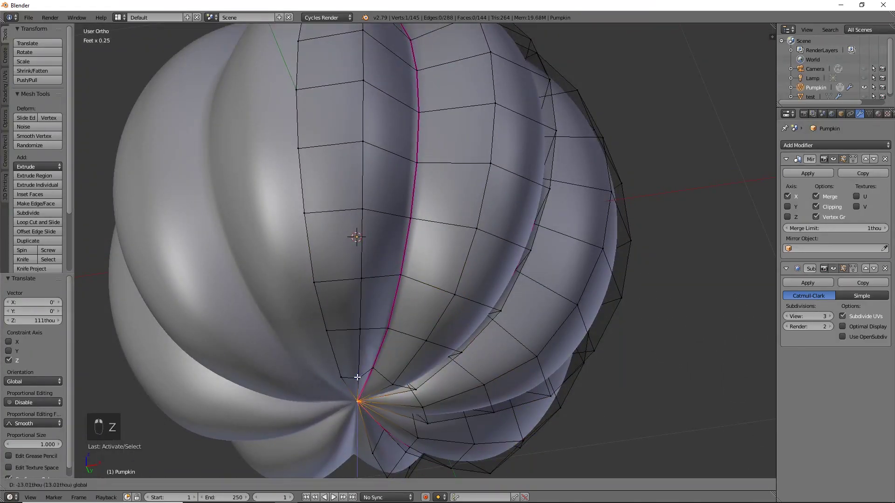
pyautogui.click(364, 391)
# - Extend the selection to the four groove edges meeting at the bottom pole and reduce their crease by 0.976 and again by 0.974
pyautogui.keyDown('shift'); pyautogui.rightClick(374, 369); pyautogui.keyUp('shift')
pyautogui.moveTo(381, 375); pyautogui.dragTo(400, 339, button='middle')
pyautogui.keyDown('shift'); pyautogui.rightClick(388, 318); pyautogui.keyUp('shift')
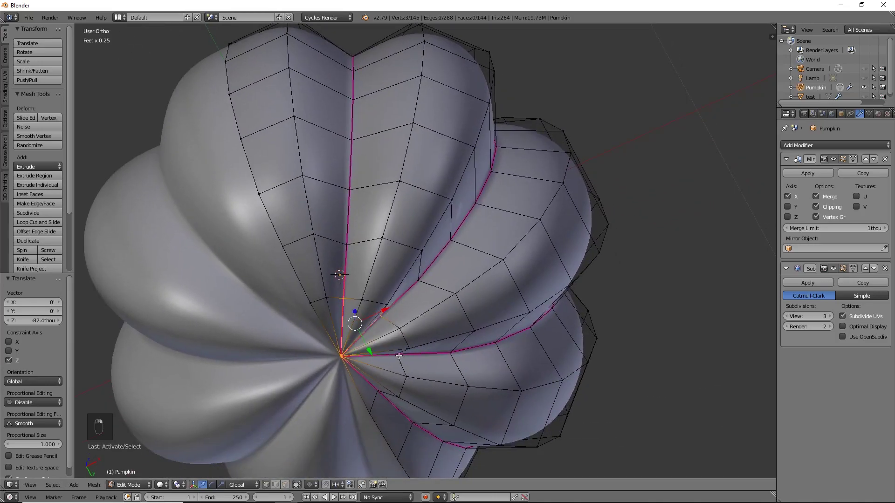
pyautogui.keyDown('shift'); pyautogui.rightClick(401, 362); pyautogui.keyUp('shift')
pyautogui.keyDown('shift'); pyautogui.rightClick(378, 395); pyautogui.keyUp('shift')
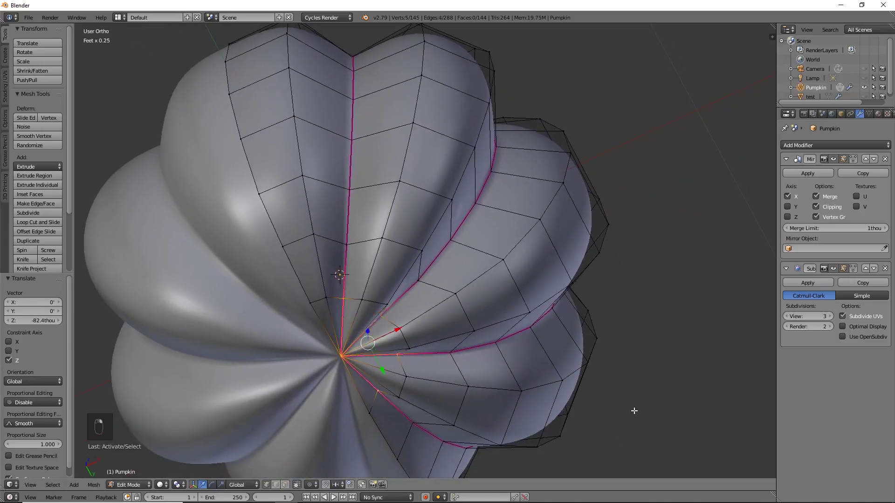
pyautogui.hotkey('shift', 'e')
pyautogui.click(351, 348)
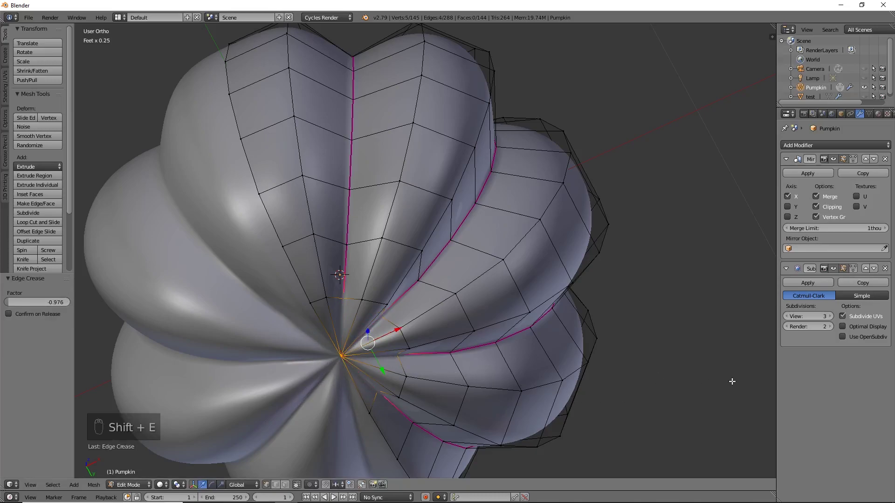
pyautogui.hotkey('shift', 'e')
pyautogui.click(348, 357)
pyautogui.keyDown('shift'); pyautogui.scroll(1, 452, 373); pyautogui.keyUp('shift')
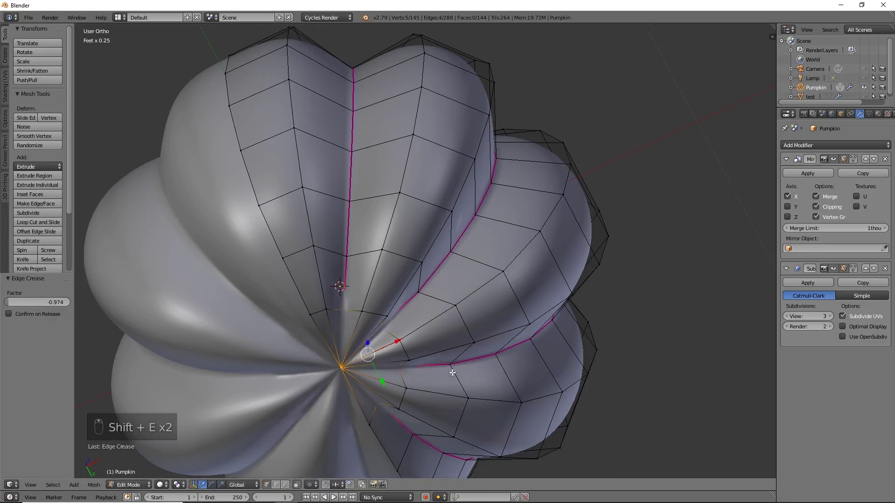
pyautogui.keyDown('shift'); pyautogui.moveTo(452, 373); pyautogui.dragTo(462, 345, button='middle'); pyautogui.keyUp('shift')
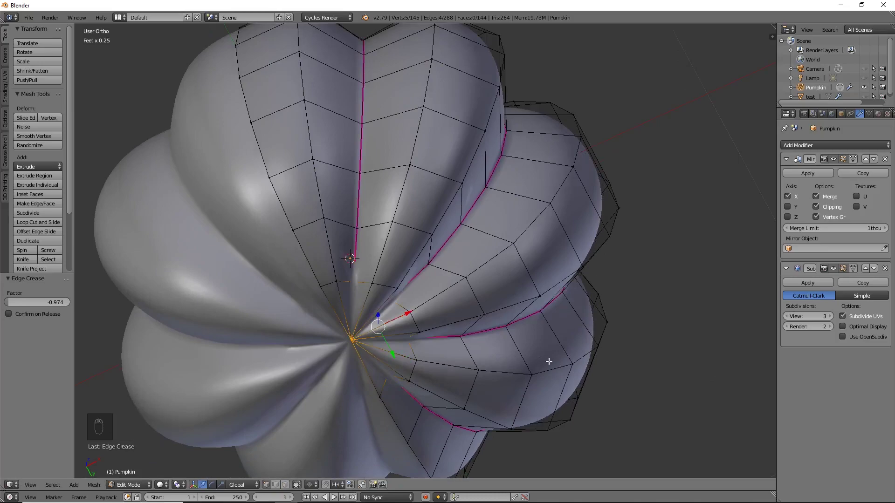
# - Select the ring of faces around the bottom pole and flatten it to 0 along Z
pyautogui.press('KP_1')
pyautogui.moveTo(583, 343); pyautogui.dragTo(444, 293, button='middle')
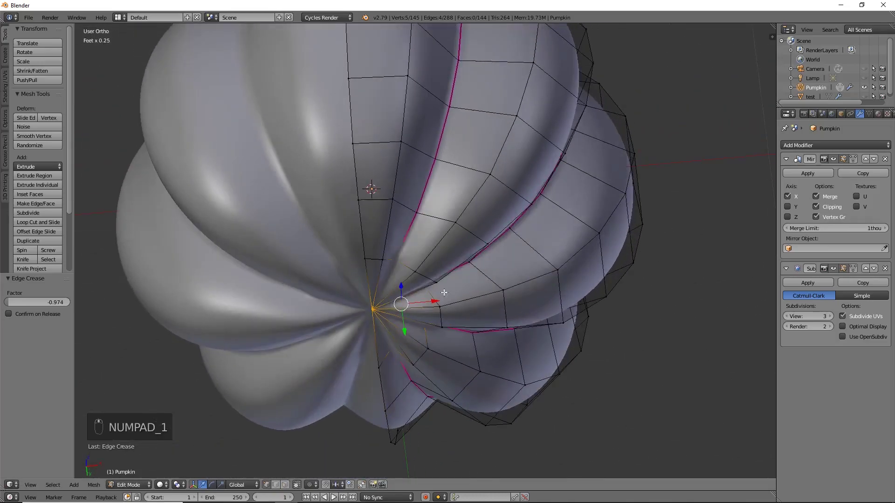
pyautogui.keyDown('alt'); pyautogui.rightClick(402, 264); pyautogui.keyUp('alt')
pyautogui.moveTo(559, 341); pyautogui.dragTo(554, 314, button='middle')
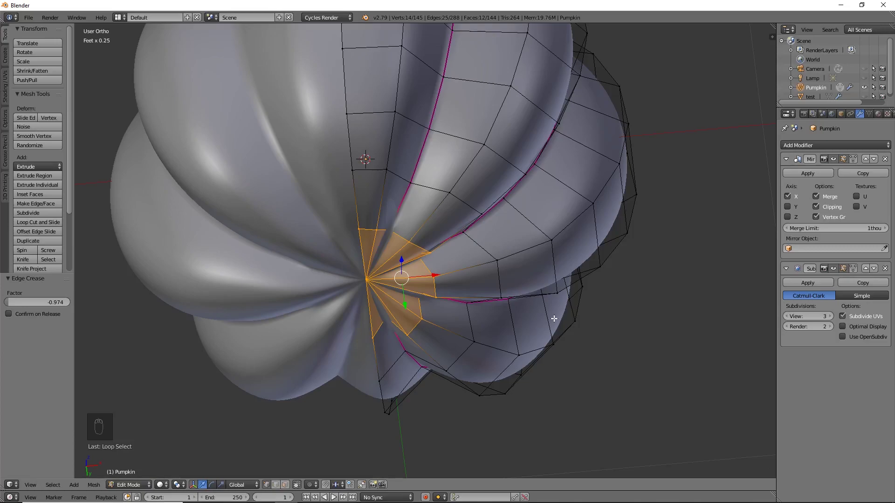
pyautogui.press('KP_1')
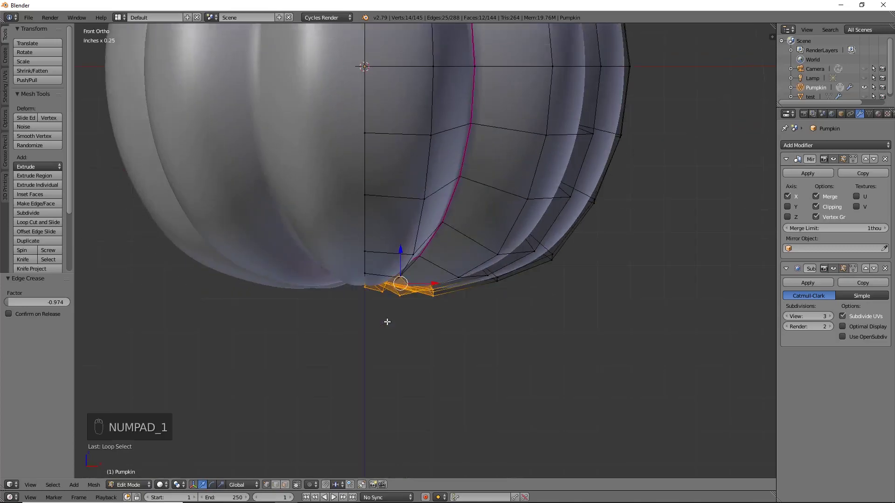
pyautogui.keyDown('shift'); pyautogui.moveTo(387, 322); pyautogui.dragTo(387, 336, button='middle'); pyautogui.keyUp('shift')
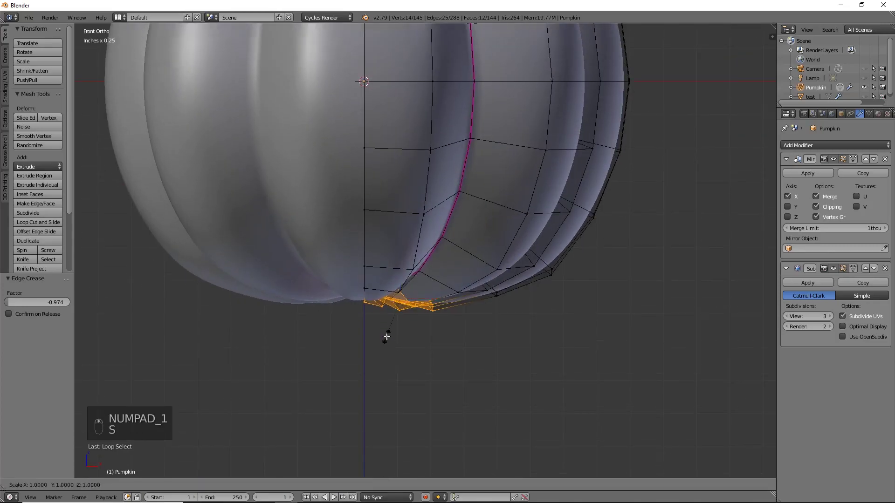
pyautogui.press('s')
pyautogui.press('z')
pyautogui.press('0')
pyautogui.press('Return')
# - Move the flattened bottom ring up 21 thou along Z
pyautogui.keyDown('shift'); pyautogui.moveTo(386, 337); pyautogui.dragTo(387, 358, button='middle'); pyautogui.keyUp('shift')
pyautogui.press('g')
pyautogui.press('z')
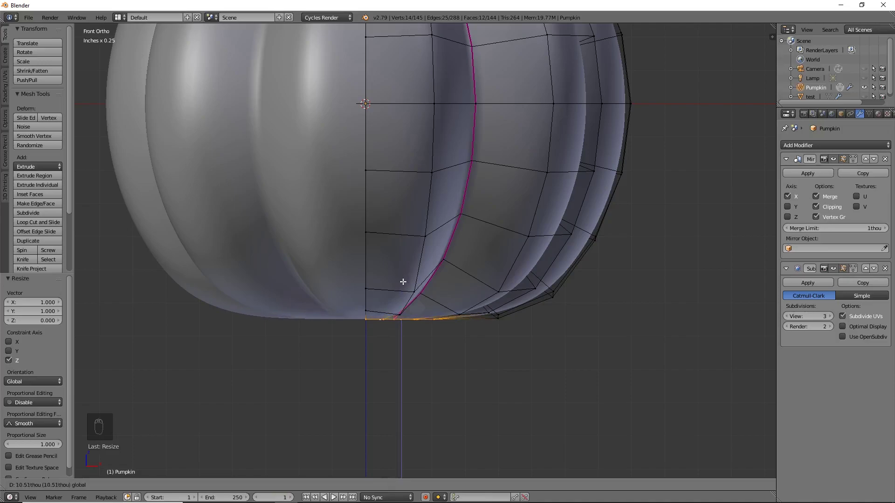
pyautogui.click(403, 280)
pyautogui.keyDown('shift'); pyautogui.moveTo(495, 292); pyautogui.dragTo(428, 351, button='middle'); pyautogui.keyUp('shift')
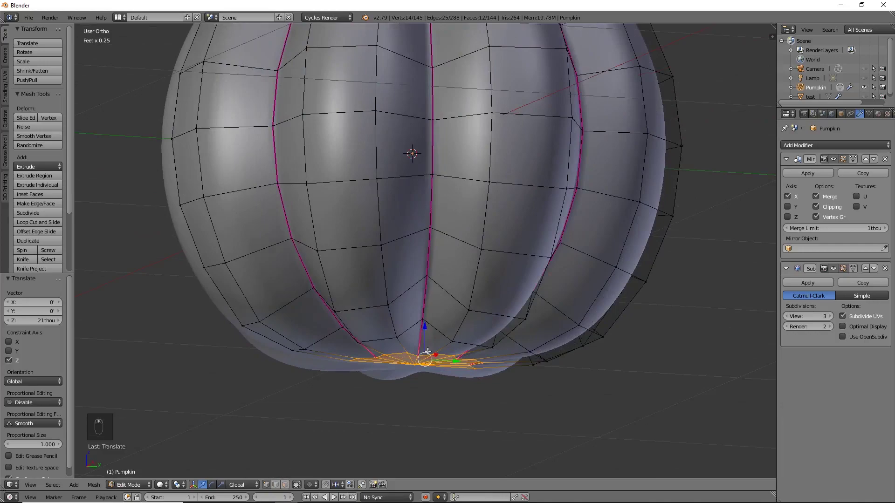
# - Add the outer rib vertices next to the bottom ring to the selection, scale everything to 0 along Z, and clear the selection
pyautogui.keyDown('shift'); pyautogui.rightClick(489, 345); pyautogui.keyUp('shift')
pyautogui.moveTo(535, 394); pyautogui.dragTo(472, 269, button='middle')
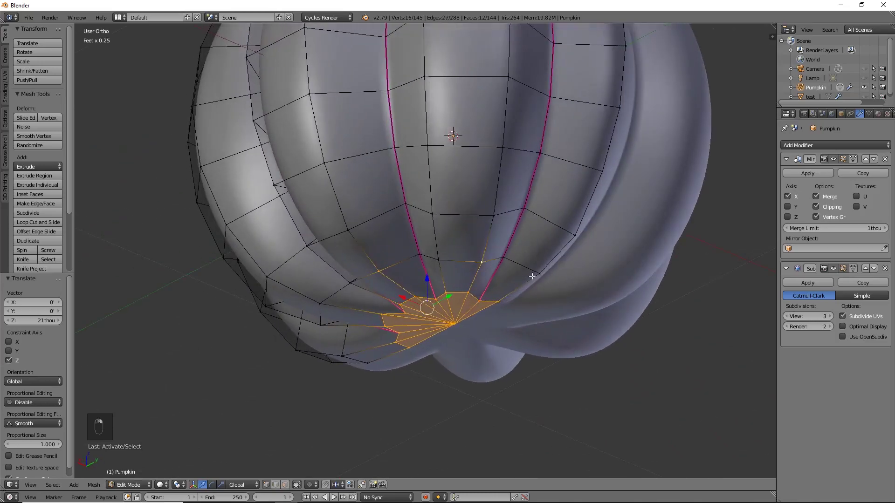
pyautogui.moveTo(456, 343); pyautogui.dragTo(525, 356, button='middle')
pyautogui.keyDown('shift'); pyautogui.rightClick(274, 310); pyautogui.keyUp('shift')
pyautogui.press('s')
pyautogui.press('z')
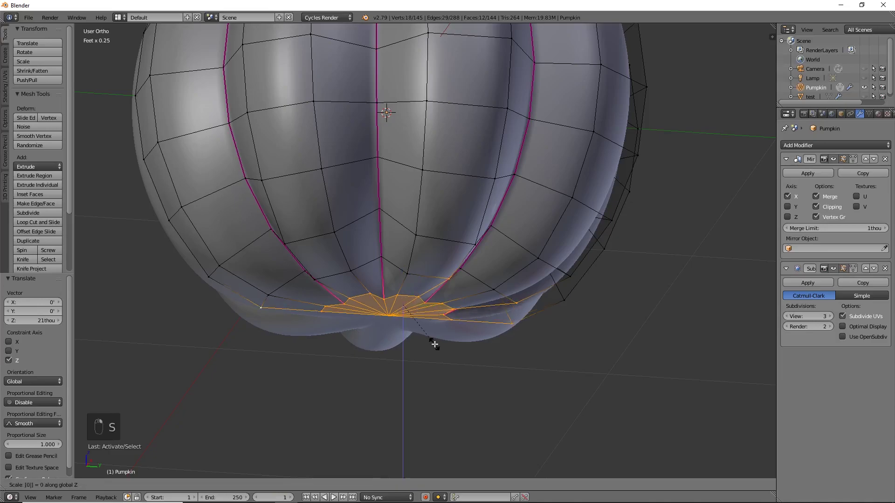
pyautogui.press('0')
pyautogui.press('Return')
pyautogui.moveTo(404, 347)
pyautogui.mouseDown(button='middle')
pyautogui.moveTo(480, 326)
pyautogui.moveTo(515, 369)
pyautogui.moveTo(386, 356)
pyautogui.moveTo(409, 356)
pyautogui.mouseUp(button='middle')
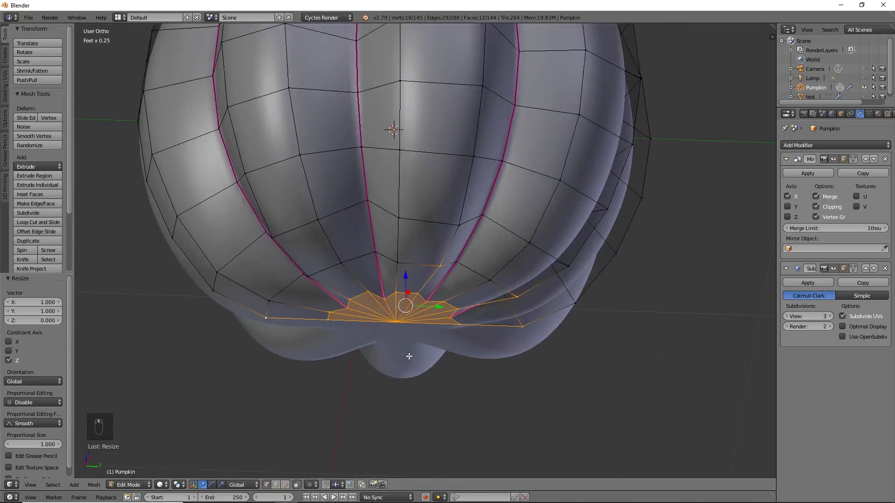
pyautogui.press('a')
# - In wireframe front view, box-select the mesh around the pumpkin's top pole
pyautogui.moveTo(407, 217); pyautogui.dragTo(489, 344, button='middle')
pyautogui.press('KP_1')
pyautogui.scroll(-4, 497, 294)
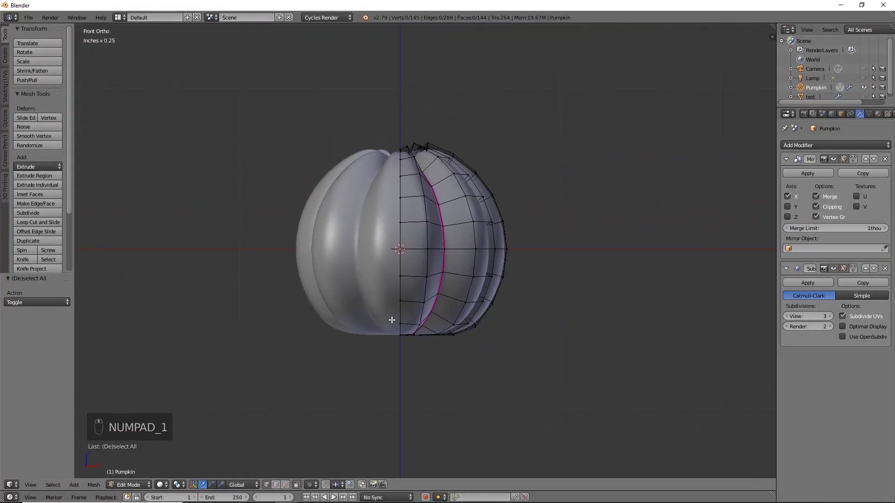
pyautogui.keyDown('shift'); pyautogui.moveTo(502, 166); pyautogui.dragTo(493, 295, button='middle'); pyautogui.keyUp('shift')
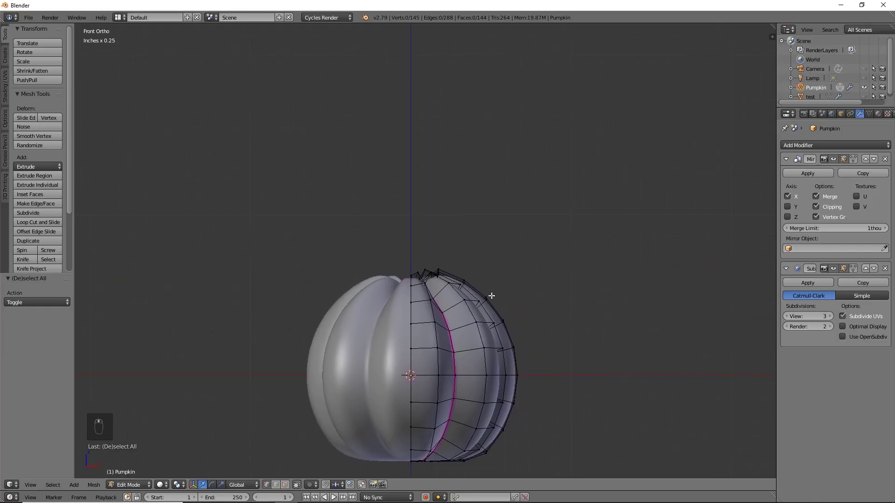
pyautogui.scroll(5, 512, 327)
pyautogui.keyDown('shift'); pyautogui.moveTo(536, 360); pyautogui.dragTo(539, 274, button='middle'); pyautogui.keyUp('shift')
pyautogui.press('a')
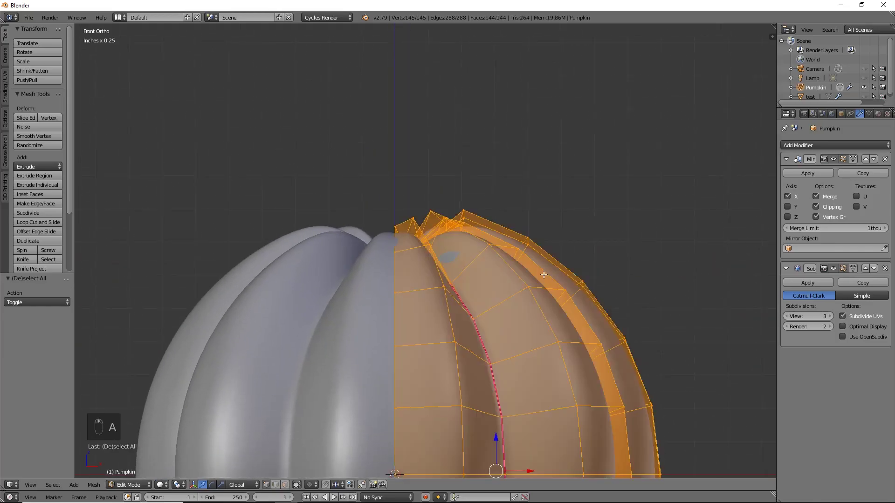
pyautogui.press('a')
pyautogui.press('z')
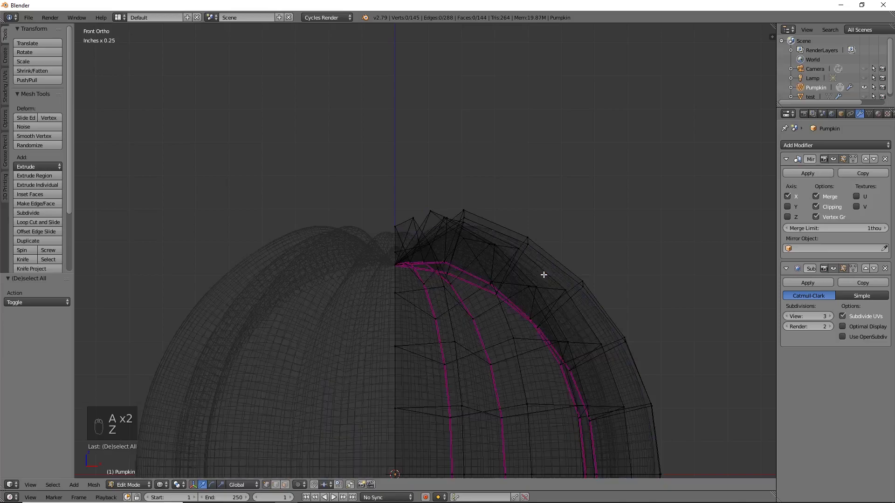
pyautogui.keyDown('shift'); pyautogui.moveTo(540, 219); pyautogui.dragTo(535, 256, button='middle'); pyautogui.keyUp('shift')
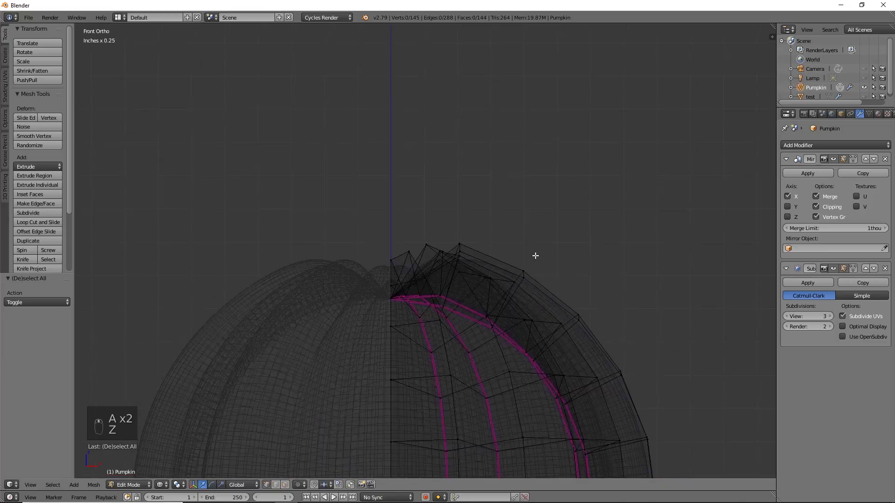
pyautogui.press('a')
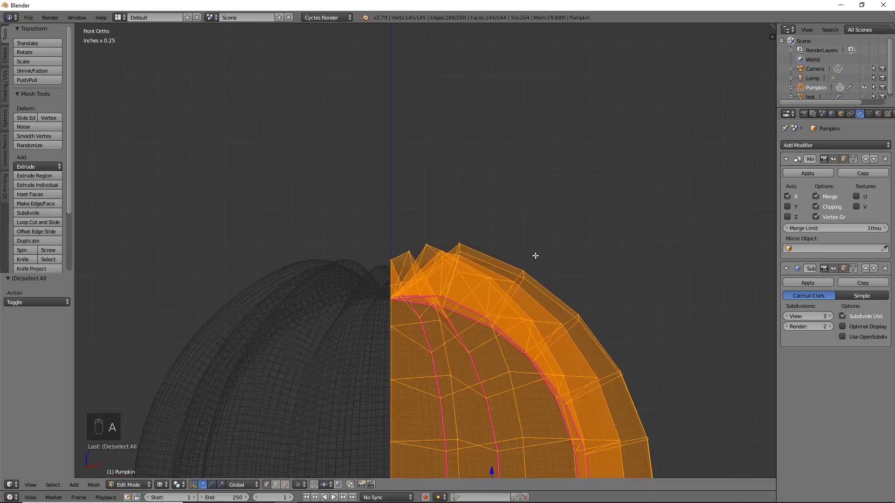
pyautogui.press('a')
pyautogui.press('b')
pyautogui.moveTo(319, 196); pyautogui.dragTo(543, 314)
# - Scale the selected top geometry to 0.490 along Z and move it down 144 thou along Z
pyautogui.press('s')
pyautogui.press('z')
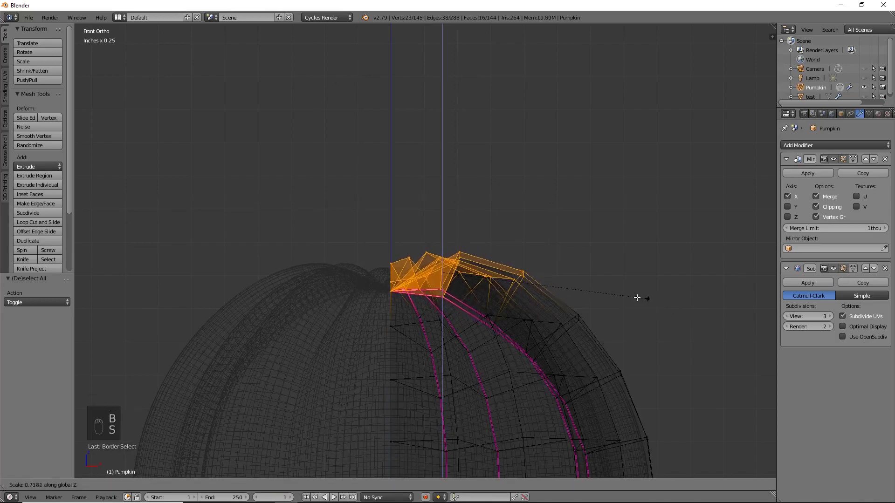
pyautogui.click(433, 232)
pyautogui.press('g')
pyautogui.press('z')
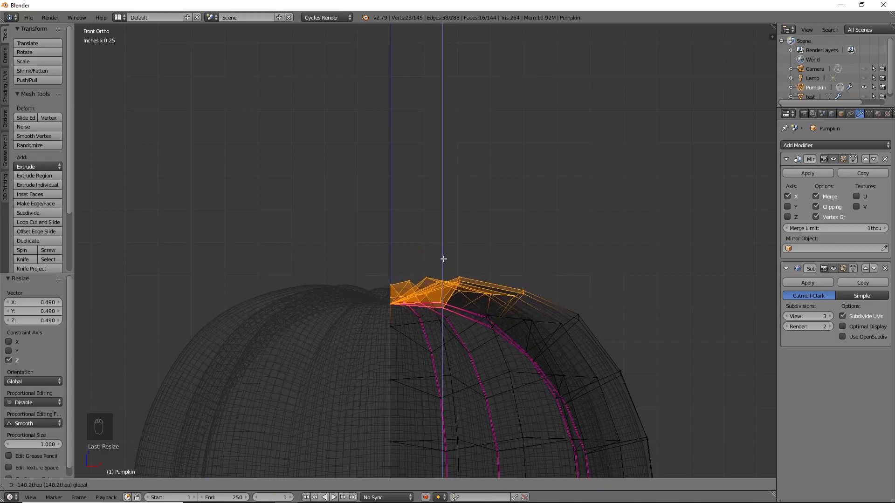
pyautogui.click(443, 257)
pyautogui.scroll(-3, 515, 289)
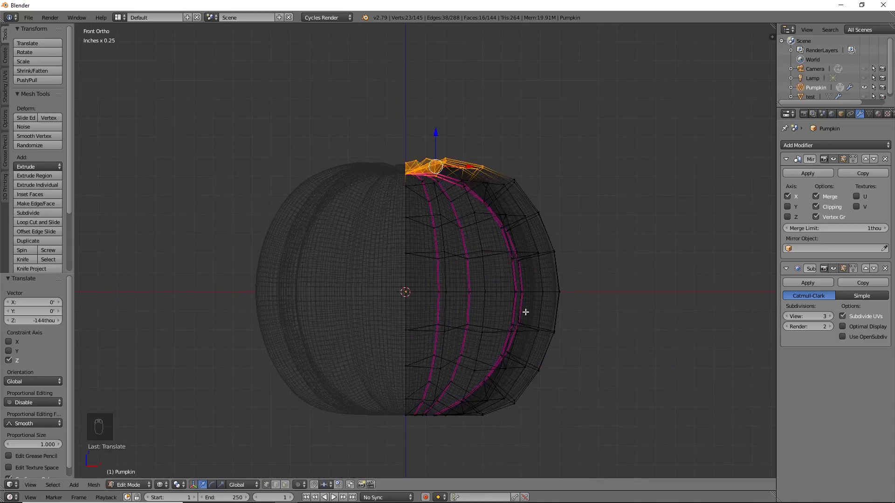
# - Box-select the pumpkin's bottom geometry, scale it to 0.850 along Z, and raise it 96.9 thou along Z
pyautogui.keyDown('shift'); pyautogui.moveTo(526, 313); pyautogui.dragTo(519, 274, button='middle'); pyautogui.keyUp('shift')
pyautogui.press('a')
pyautogui.press('b')
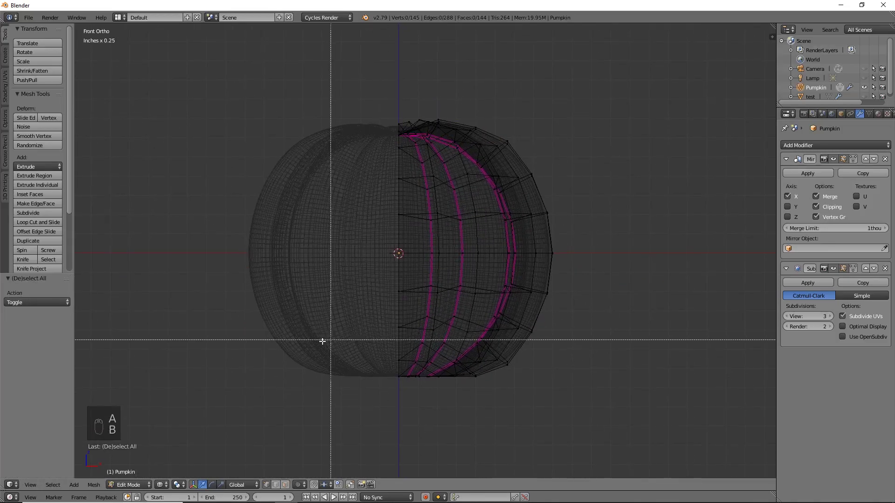
pyautogui.moveTo(318, 360); pyautogui.dragTo(538, 405)
pyautogui.press('s')
pyautogui.press('z')
pyautogui.click(429, 354)
pyautogui.press('g')
pyautogui.press('z')
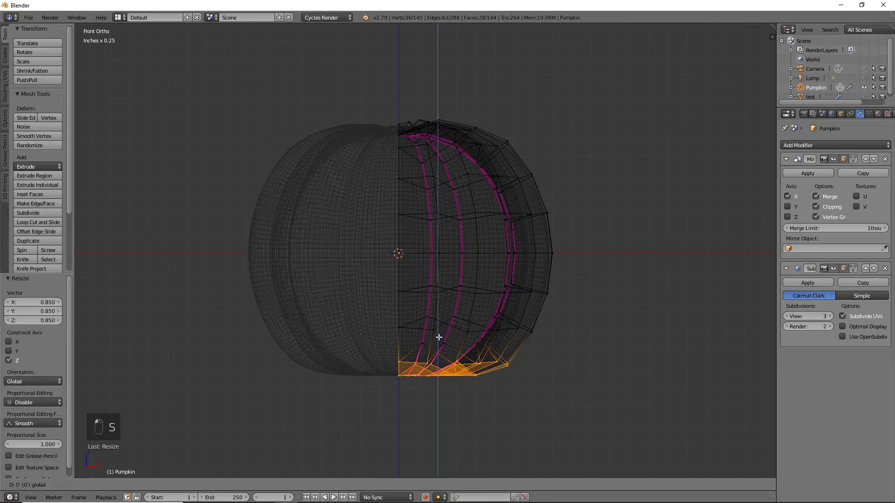
pyautogui.click(446, 329)
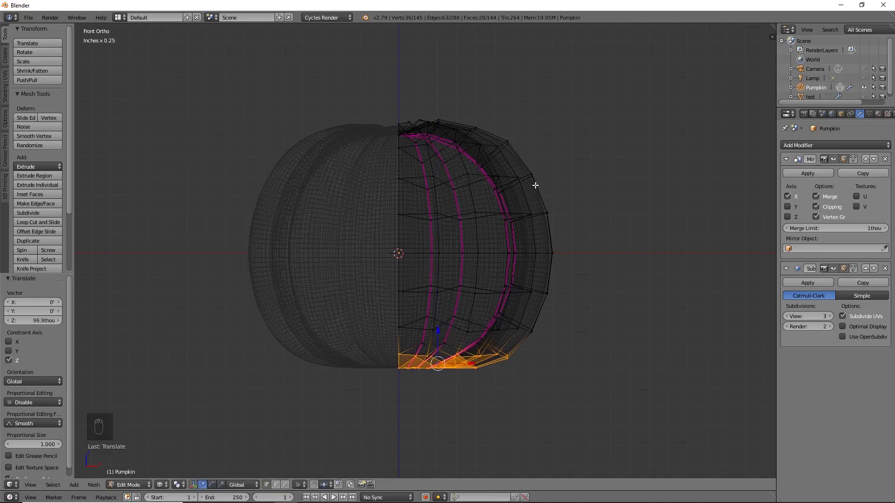
# - In solid view, select the edge loop around the top pole together with the pole vertex
pyautogui.keyDown('shift'); pyautogui.moveTo(535, 186); pyautogui.dragTo(535, 250, button='middle'); pyautogui.keyUp('shift')
pyautogui.moveTo(528, 183)
pyautogui.mouseDown(button='middle')
pyautogui.moveTo(527, 209)
pyautogui.moveTo(484, 232)
pyautogui.moveTo(476, 303)
pyautogui.moveTo(392, 348)
pyautogui.moveTo(480, 290)
pyautogui.moveTo(439, 299)
pyautogui.mouseUp(button='middle')
pyautogui.scroll(2, 449, 243)
pyautogui.press('z')
pyautogui.scroll(2, 446, 225)
pyautogui.keyDown('alt'); pyautogui.rightClick(459, 376); pyautogui.keyUp('alt')
pyautogui.moveTo(459, 375); pyautogui.dragTo(456, 380, button='middle')
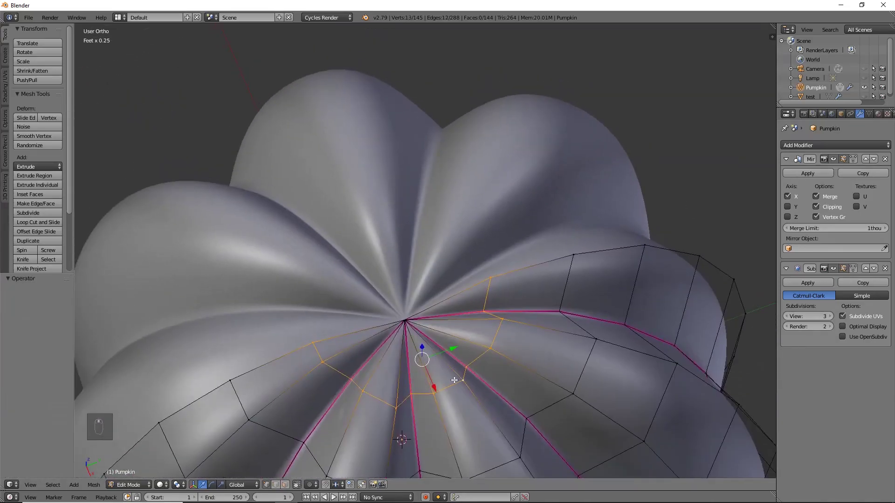
pyautogui.keyDown('shift'); pyautogui.rightClick(405, 321); pyautogui.keyUp('shift')
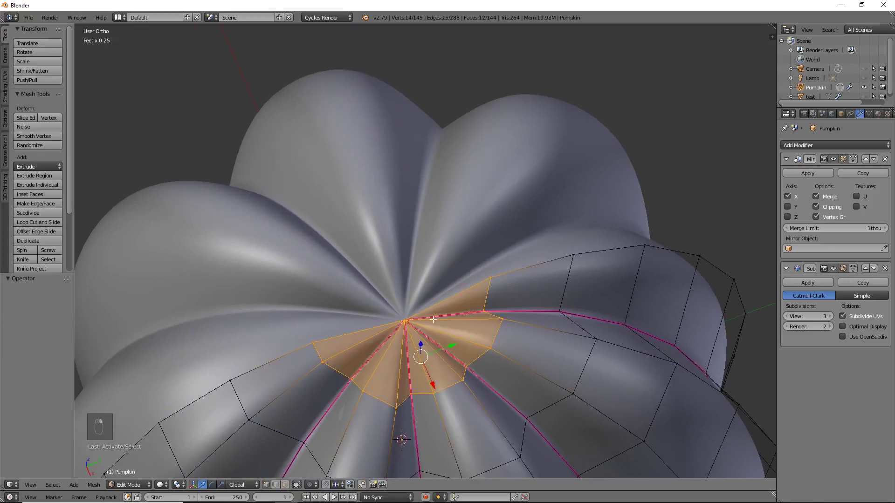
# - Extrude the selected top faces in place and scale the extrusion to 0.747
pyautogui.press('e')
pyautogui.rightClick(455, 350)
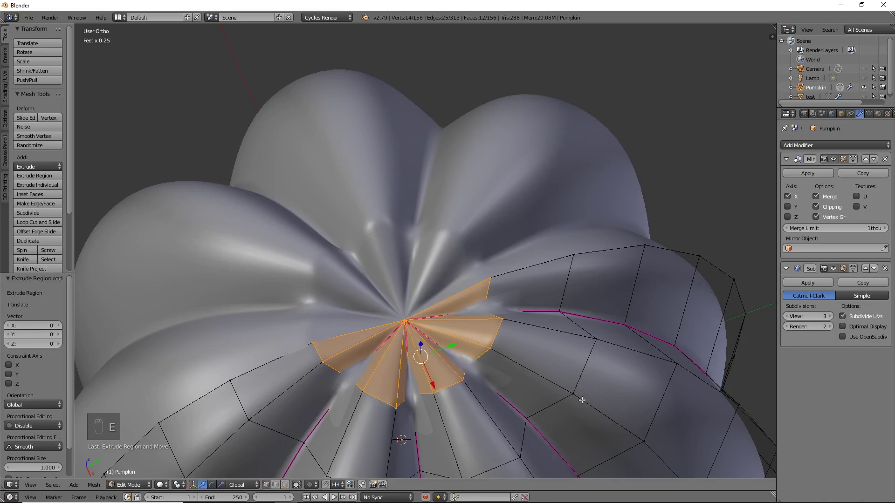
pyautogui.press('s')
pyautogui.click(541, 389)
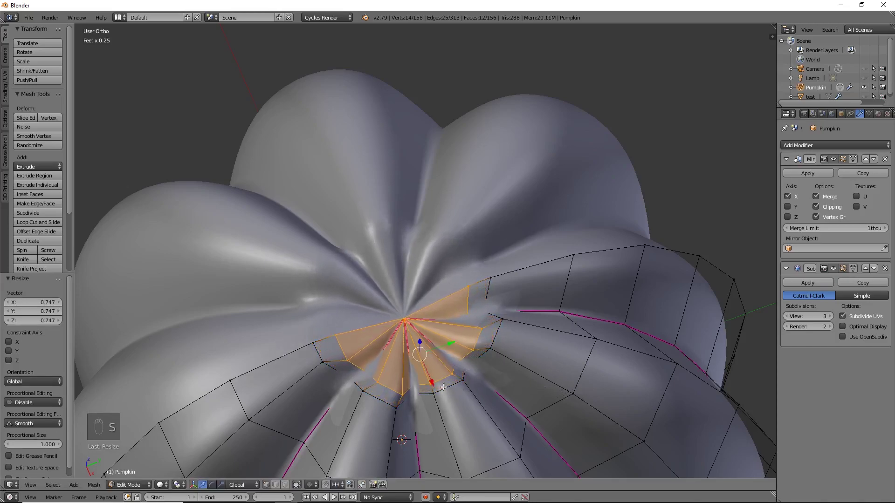
# - Move the extruded top faces -56.8 thou along X toward the mirror seam
pyautogui.press('g')
pyautogui.press('x')
pyautogui.click(472, 380)
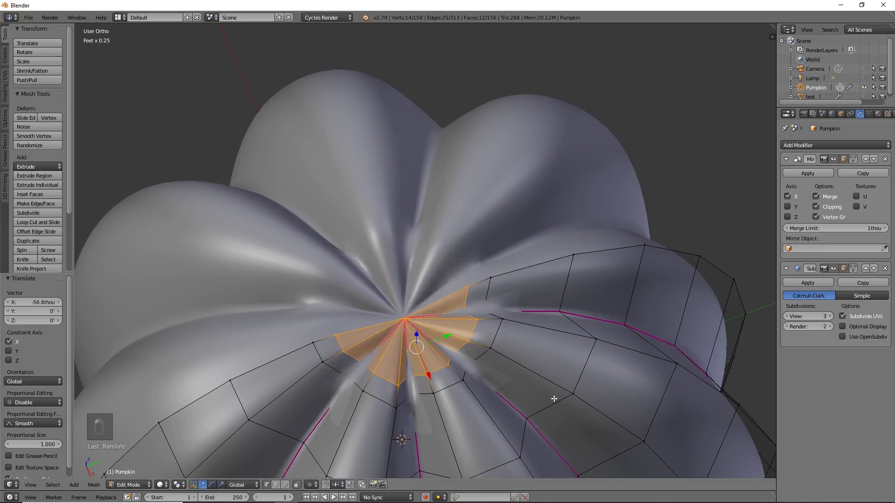
# - Scale the extruded top faces to 0.808 and shift them -49.3 thou along X
pyautogui.press('s')
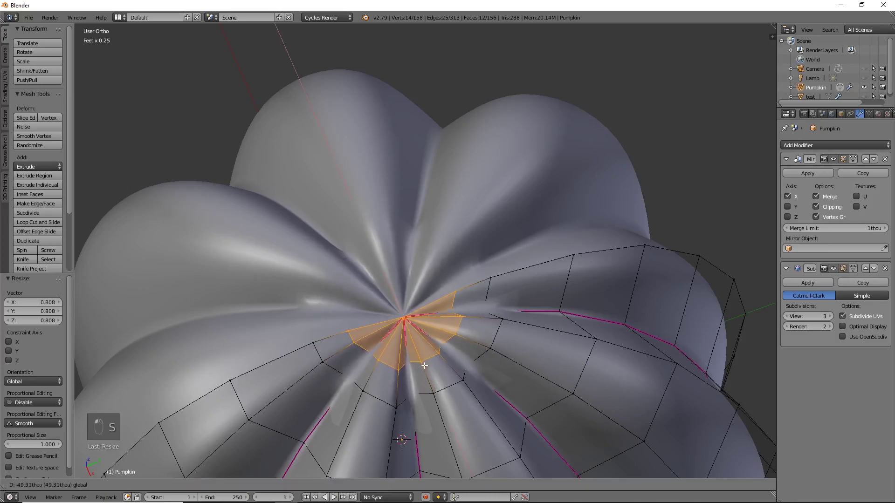
pyautogui.rightClick(480, 401)
pyautogui.scroll(-1, 479, 401)
pyautogui.scroll(-4, 480, 401)
pyautogui.moveTo(561, 362); pyautogui.dragTo(494, 360, button='middle')
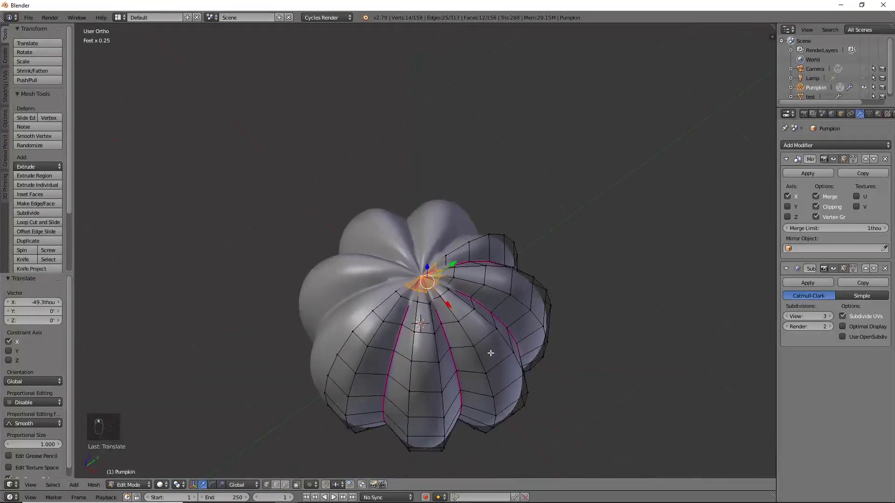
# - Enlarge the extruded top faces to a scale of 1.067 and switch to the front view
pyautogui.press('s')
pyautogui.click(482, 292)
pyautogui.press('KP_1')
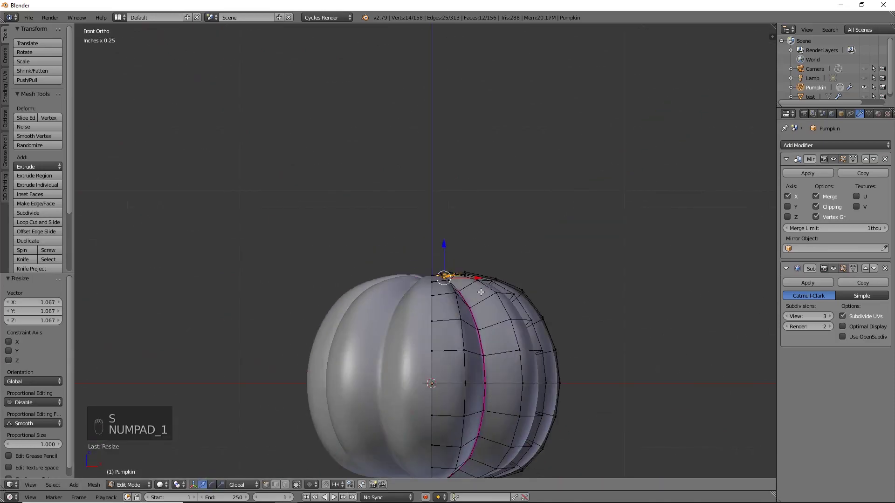
# - Extrude the selected top faces and raise them 640 thou along Z to form the stem
pyautogui.press('e')
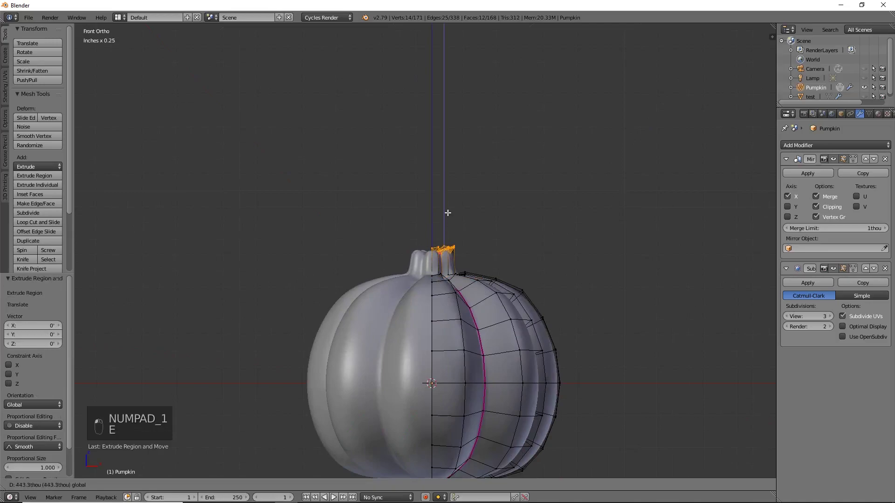
pyautogui.click(445, 200)
pyautogui.moveTo(445, 200); pyautogui.dragTo(503, 275, button='middle')
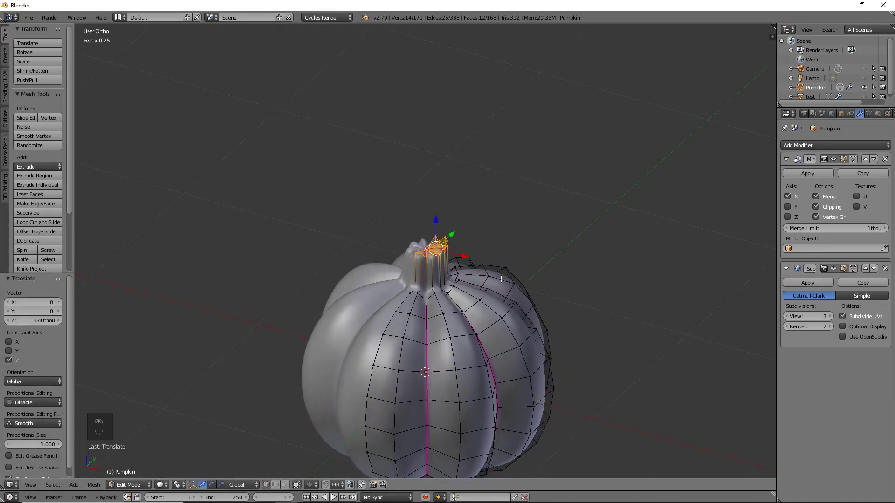
# - Select the edge loop around the base of the stem and crease it to 1.000
pyautogui.scroll(6, 503, 275)
pyautogui.keyDown('alt'); pyautogui.click(414, 291); pyautogui.keyUp('alt')
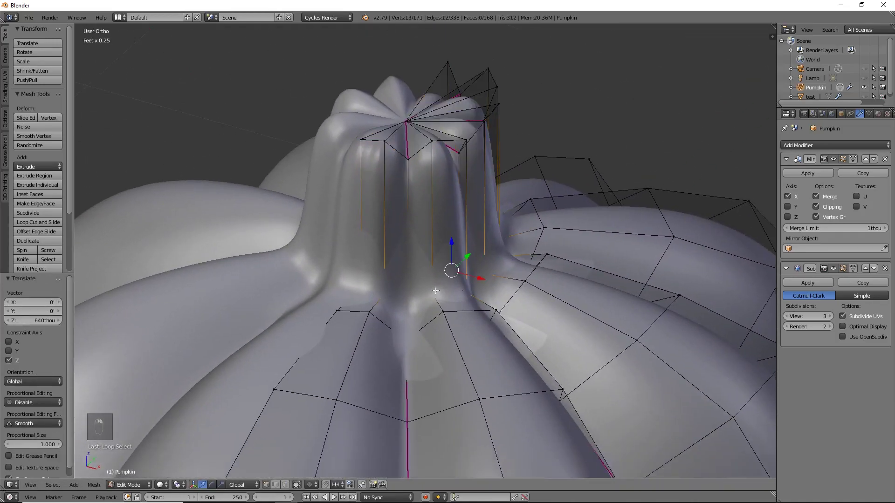
pyautogui.hotkey('shift', 'e')
pyautogui.click(242, 233)
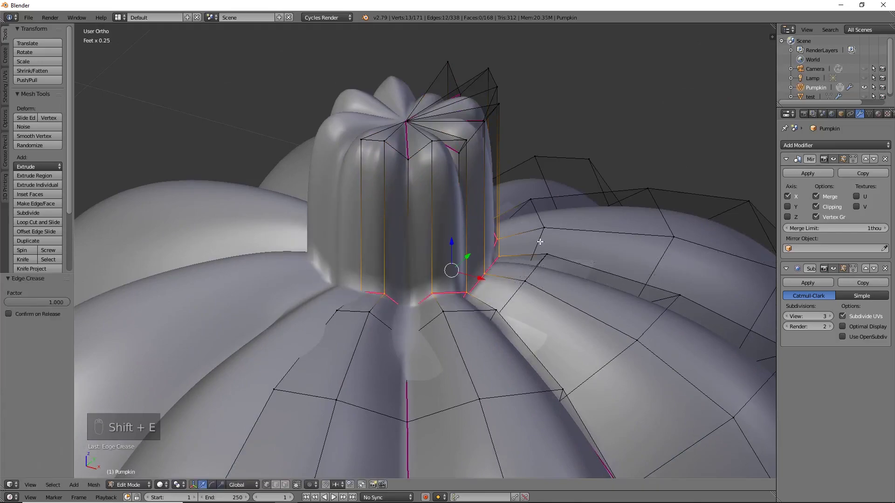
pyautogui.scroll(-2, 539, 274)
pyautogui.moveTo(540, 274); pyautogui.dragTo(470, 247, button='middle')
pyautogui.keyDown('shift'); pyautogui.moveTo(468, 203); pyautogui.dragTo(467, 176, button='middle'); pyautogui.keyUp('shift')
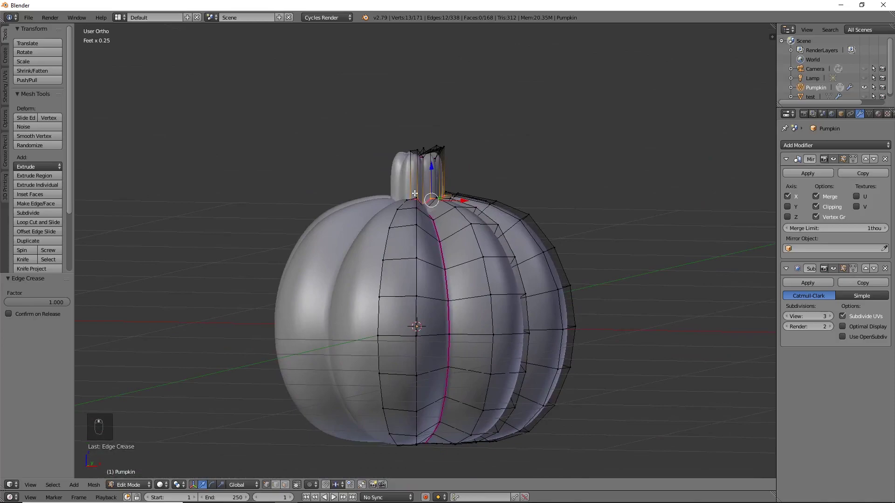
# - Switch to the front view and turn off clipping in the Mirror modifier
pyautogui.press('KP_1')
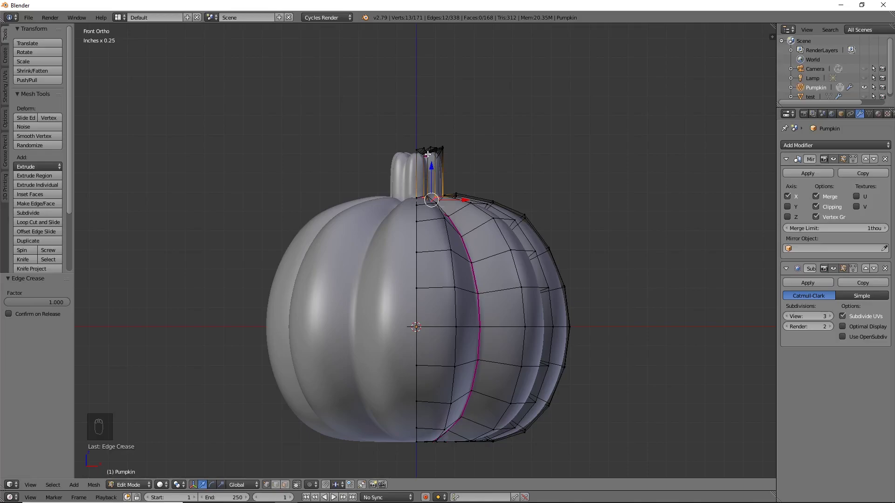
pyautogui.keyDown('shift'); pyautogui.moveTo(485, 296); pyautogui.dragTo(487, 241, button='middle'); pyautogui.keyUp('shift')
pyautogui.scroll(2, 486, 241)
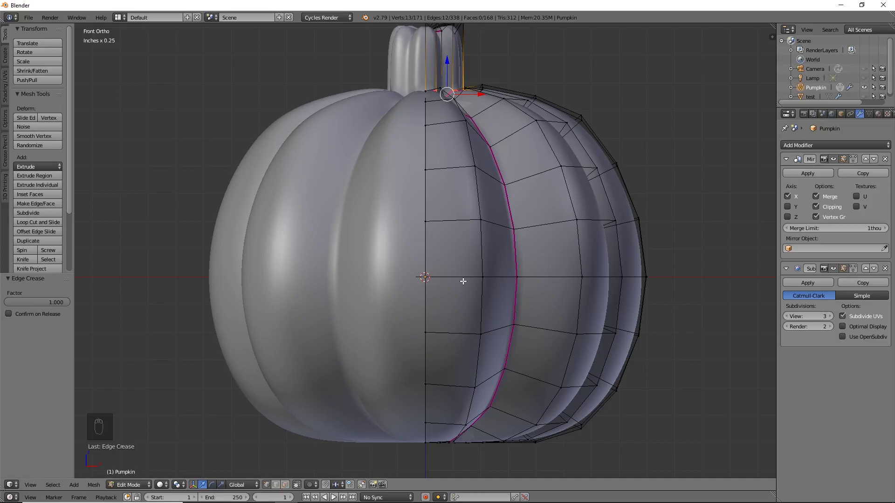
pyautogui.click(834, 207)
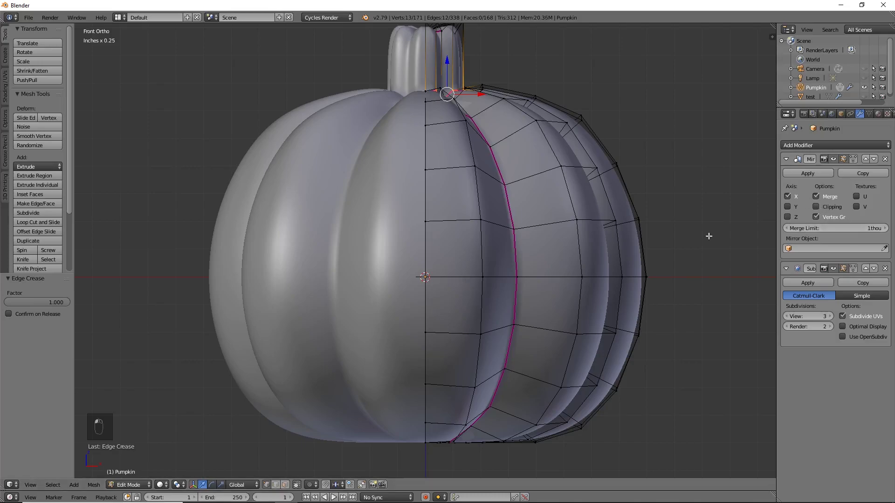
pyautogui.keyDown('shift'); pyautogui.moveTo(526, 261); pyautogui.dragTo(510, 285, button='middle'); pyautogui.keyUp('shift')
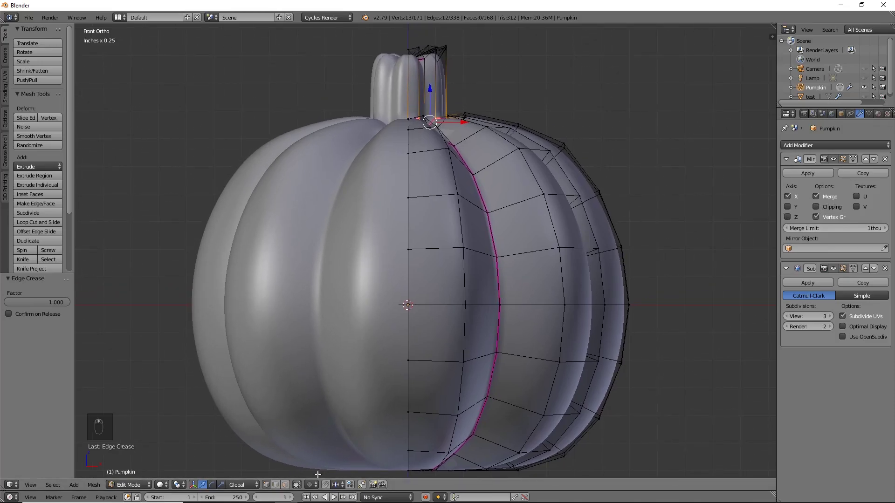
# - Select the eight front faces in the two rows above the equator, from the mirror seam outward, and switch to vertex selection
pyautogui.press('3')
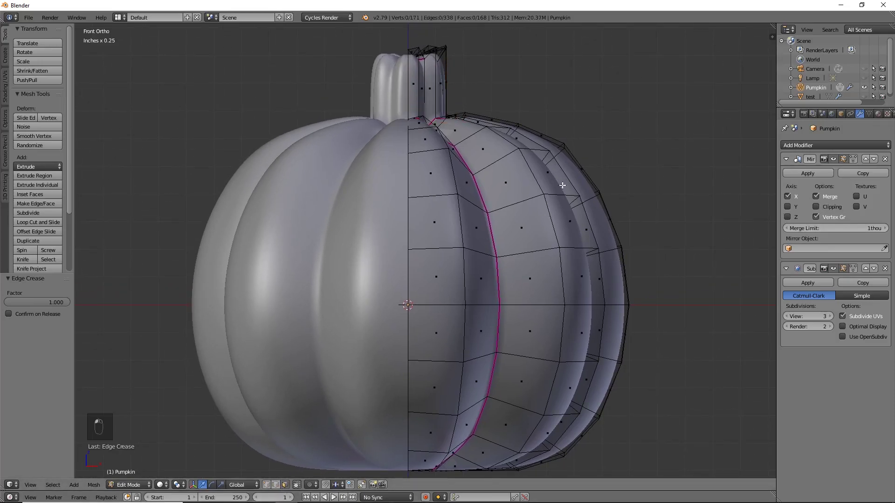
pyautogui.rightClick(451, 265)
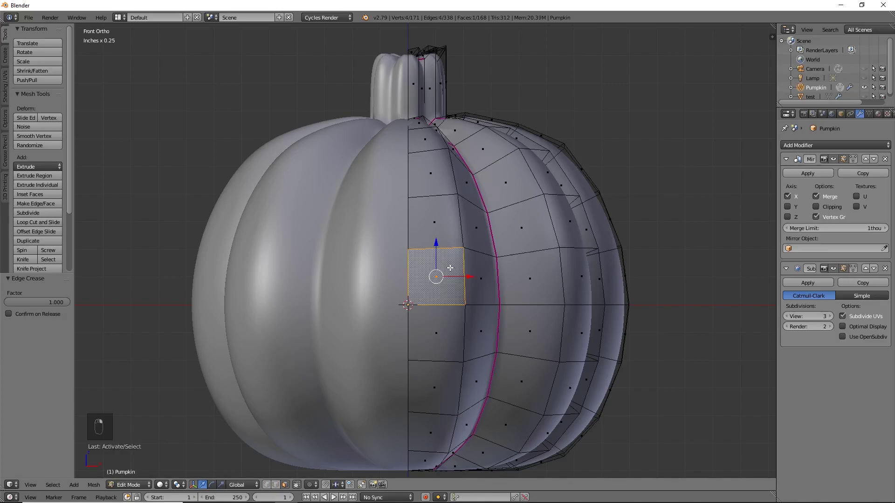
pyautogui.keyDown('shift'); pyautogui.rightClick(449, 224); pyautogui.keyUp('shift')
pyautogui.keyDown('shift'); pyautogui.rightClick(480, 278); pyautogui.keyUp('shift')
pyautogui.keyDown('shift'); pyautogui.rightClick(476, 228); pyautogui.keyUp('shift')
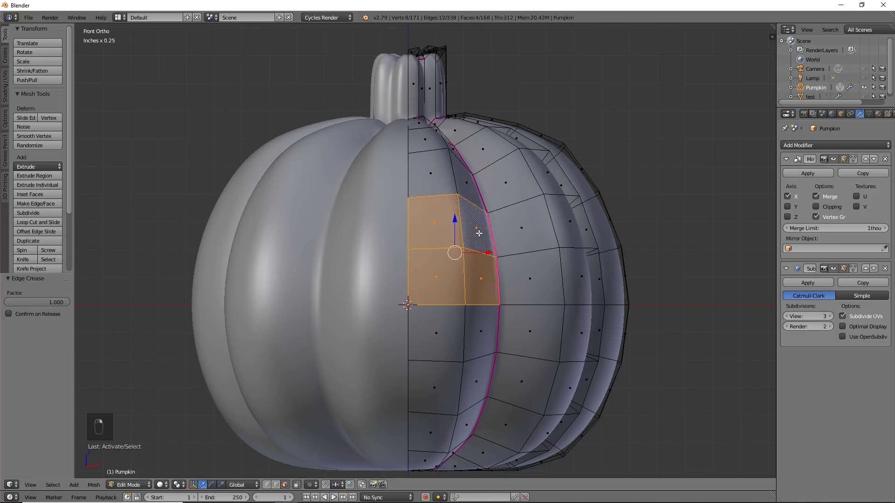
pyautogui.keyDown('shift'); pyautogui.rightClick(521, 228); pyautogui.keyUp('shift')
pyautogui.keyDown('shift'); pyautogui.rightClick(540, 278); pyautogui.keyUp('shift')
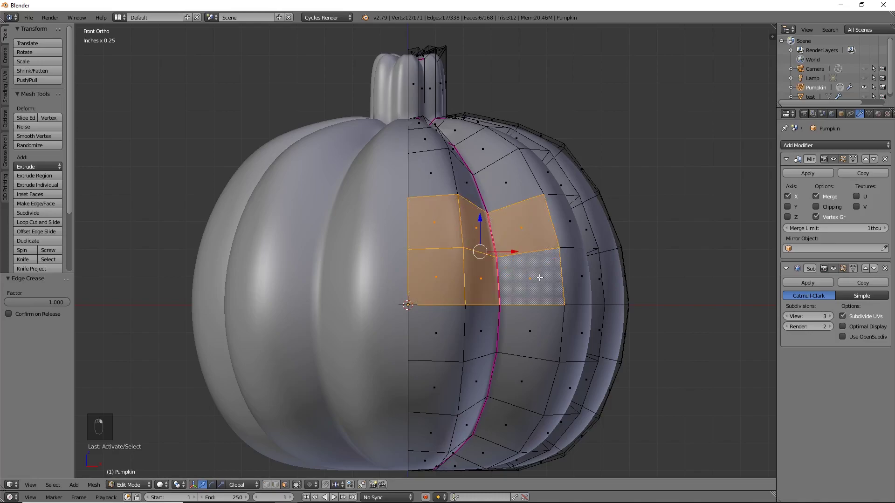
pyautogui.keyDown('shift'); pyautogui.rightClick(569, 232); pyautogui.keyUp('shift')
pyautogui.keyDown('shift'); pyautogui.rightClick(580, 280); pyautogui.keyUp('shift')
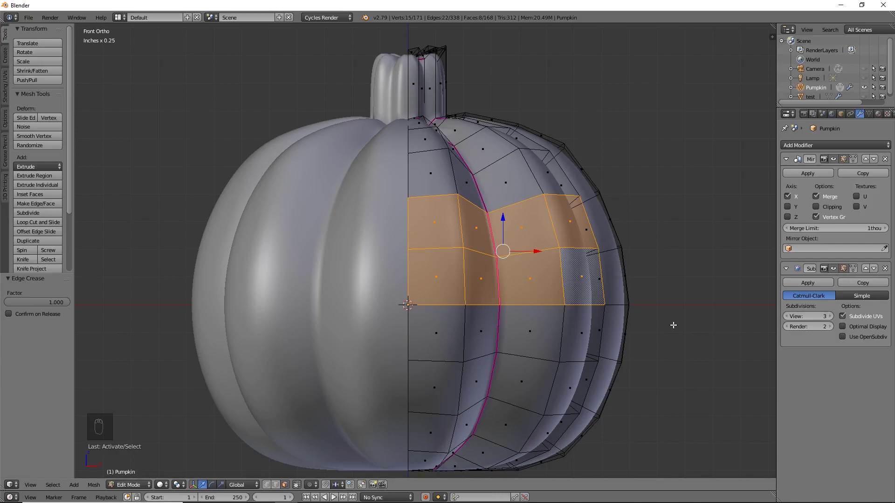
pyautogui.keyDown('shift'); pyautogui.moveTo(673, 325); pyautogui.dragTo(645, 342, button='middle'); pyautogui.keyUp('shift')
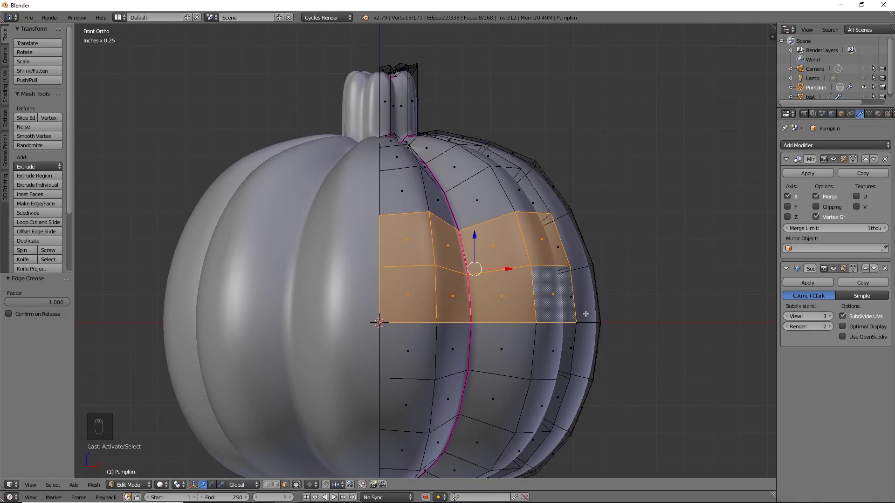
pyautogui.click(266, 485)
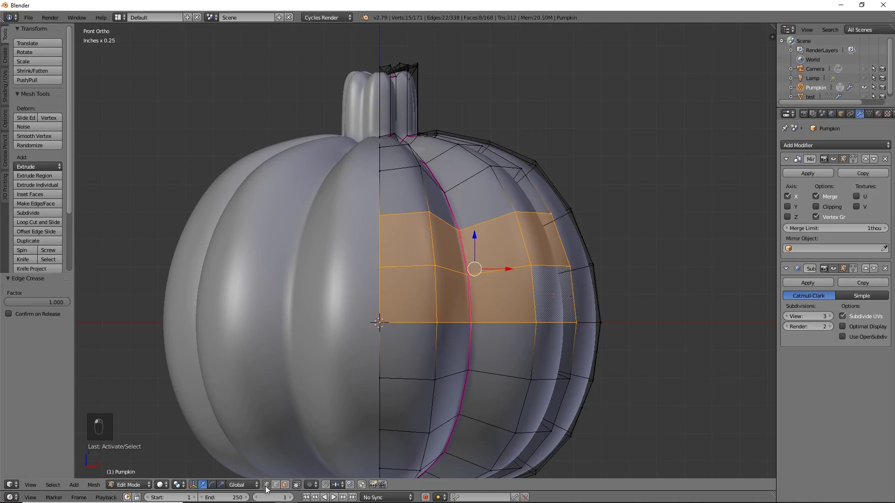
pyautogui.keyDown('shift'); pyautogui.moveTo(562, 370); pyautogui.dragTo(492, 389, button='middle'); pyautogui.keyUp('shift')
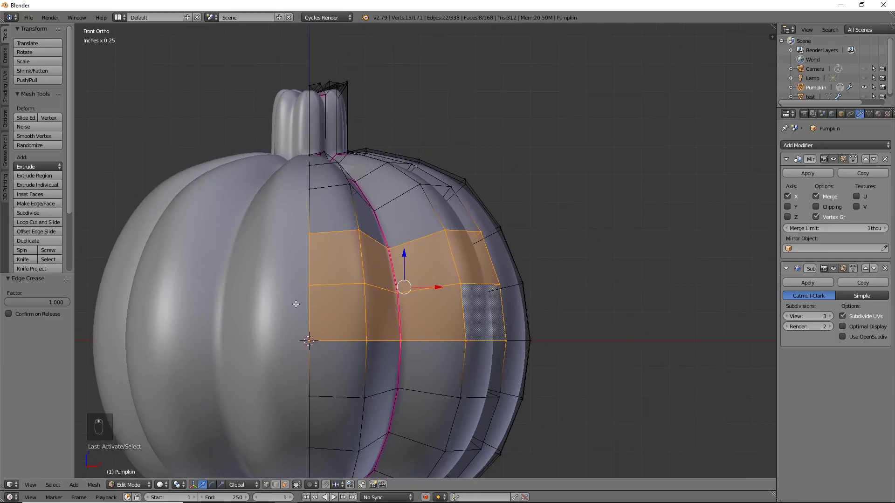
pyautogui.keyDown('shift'); pyautogui.moveTo(327, 330); pyautogui.dragTo(345, 336, button='middle'); pyautogui.keyUp('shift')
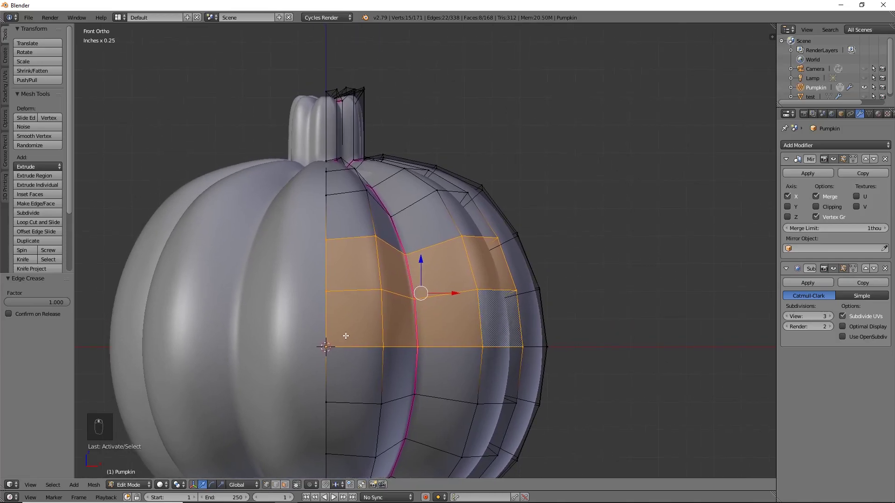
# - Extrude the eight faces in place, move them 88.3 thou along X, and re-enable clipping in the Mirror modifier
pyautogui.press('e')
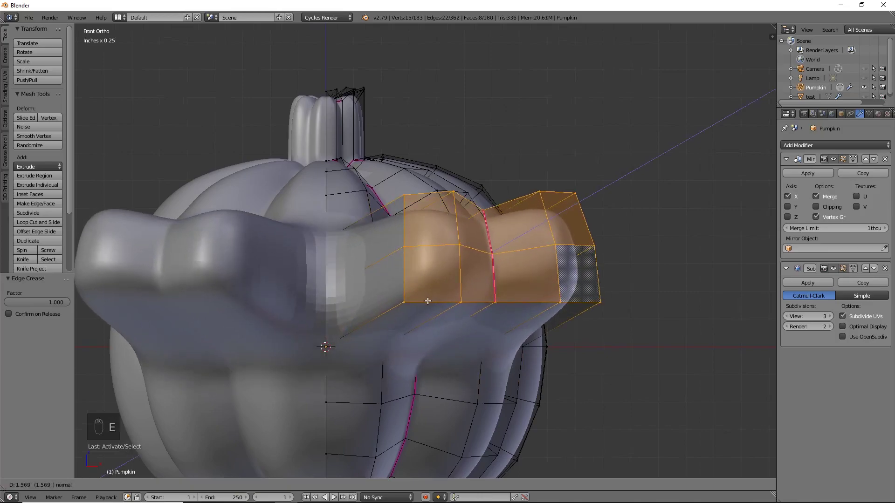
pyautogui.press('Escape')
pyautogui.moveTo(452, 294); pyautogui.dragTo(462, 296)
pyautogui.click(817, 207)
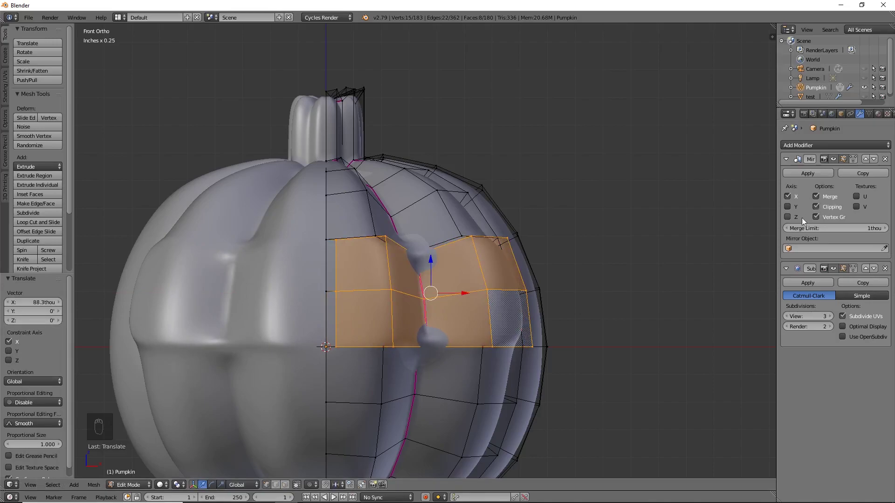
# - Scale the extruded front faces to 0.921 and move them -87.6 thou along X in wireframe display
pyautogui.scroll(3, 634, 302)
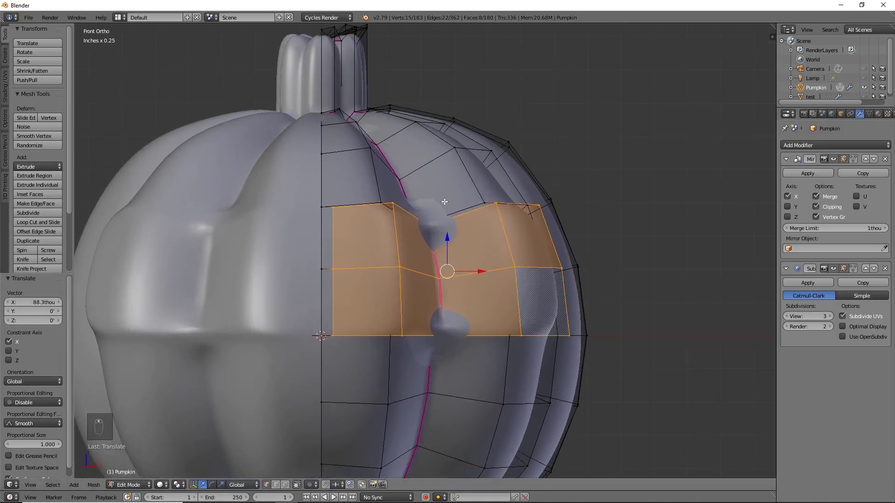
pyautogui.scroll(2, 543, 378)
pyautogui.keyDown('shift'); pyautogui.moveTo(543, 378); pyautogui.dragTo(543, 374, button='middle'); pyautogui.keyUp('shift')
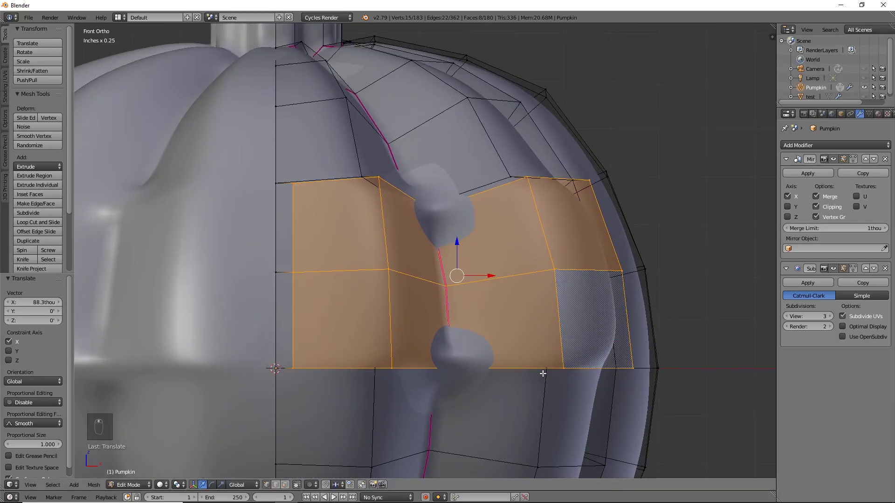
pyautogui.press('s')
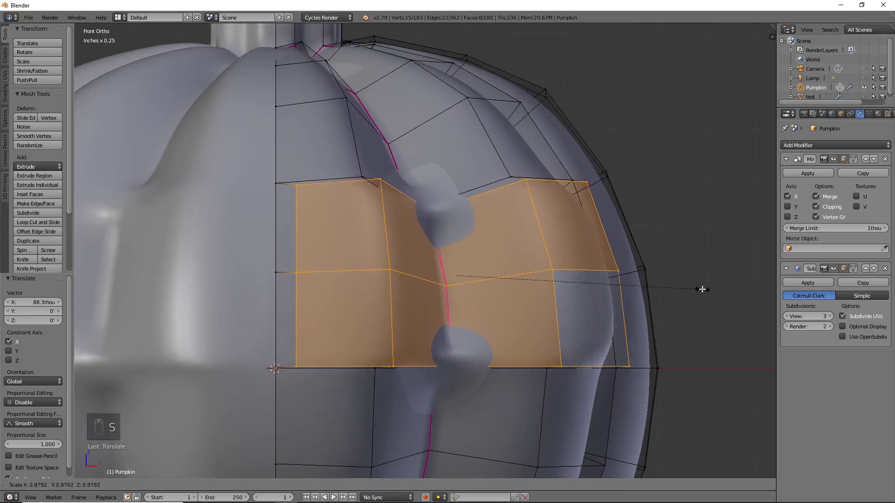
pyautogui.click(688, 290)
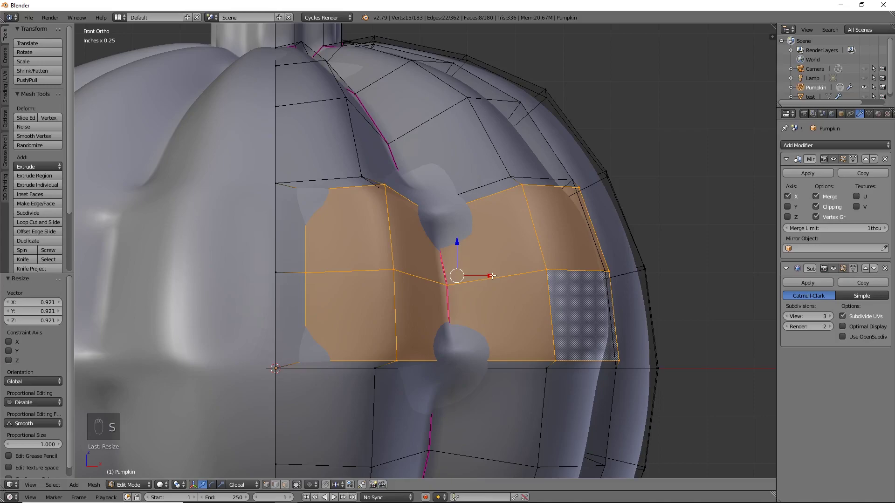
pyautogui.press('z')
pyautogui.moveTo(493, 276); pyautogui.dragTo(474, 270)
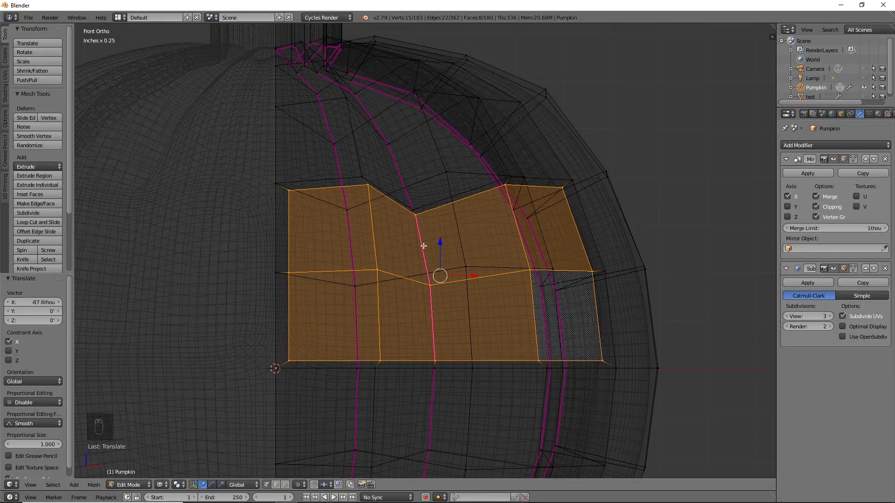
# - Crease the two short edges joining the inner and outer face outlines at the rib groove to 1.000 and return to solid display
pyautogui.click(434, 373)
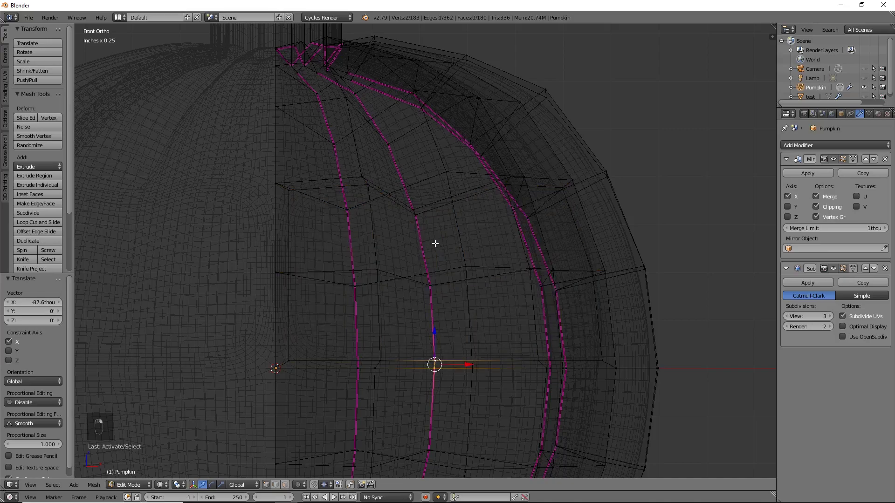
pyautogui.keyDown('shift'); pyautogui.click(415, 209); pyautogui.keyUp('shift')
pyautogui.hotkey('shift', 'e')
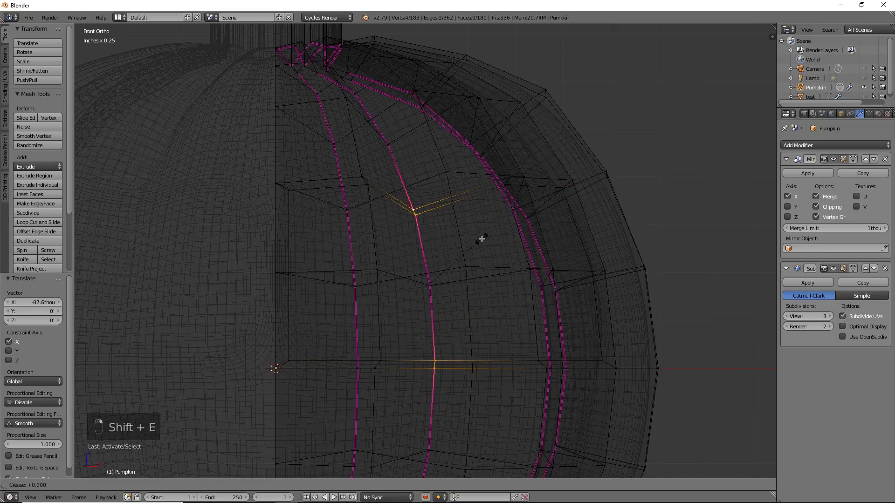
pyautogui.click(414, 209)
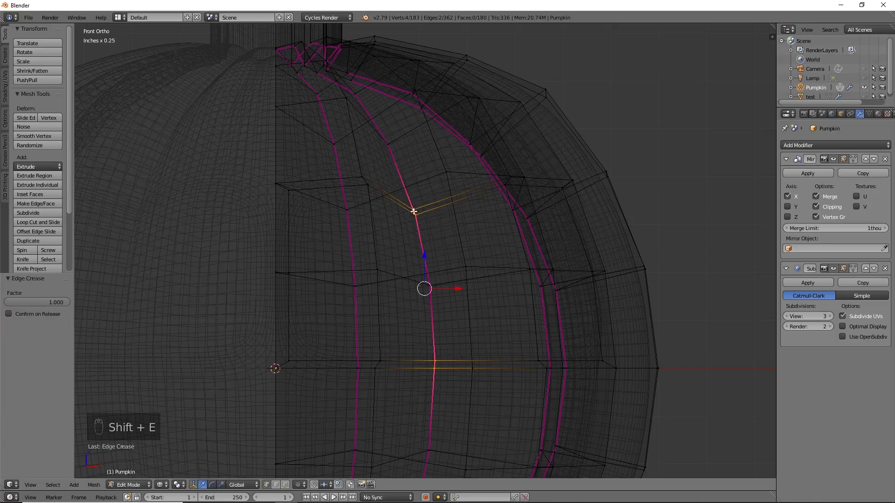
pyautogui.press('z')
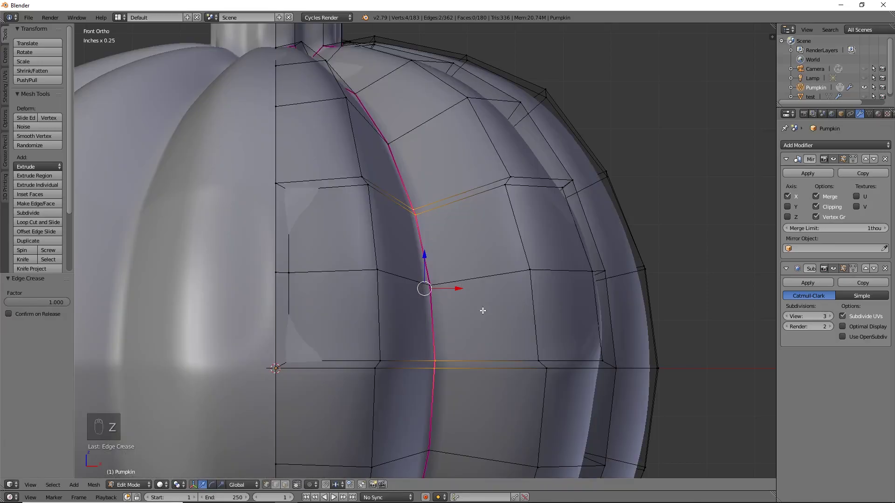
# - Move the upper and middle inset vertices of the centre rib away from the mirror seam to narrow the eye's inner corner
pyautogui.press('KP_1')
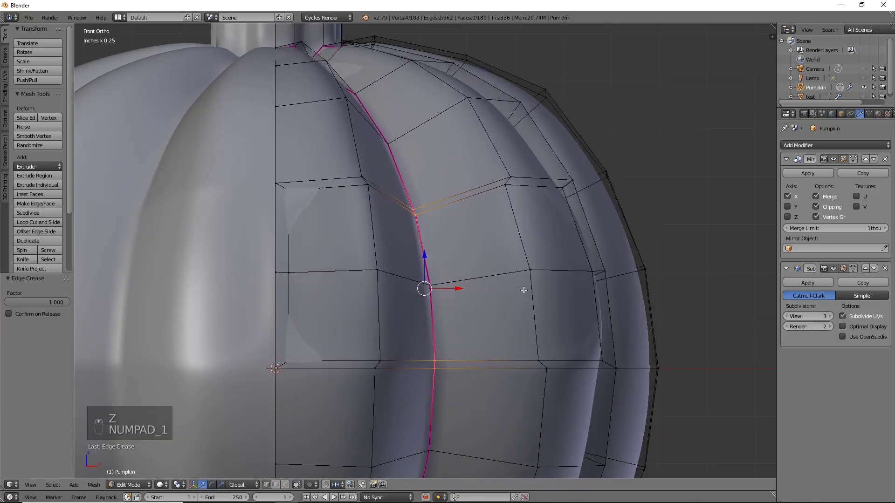
pyautogui.rightClick(320, 200)
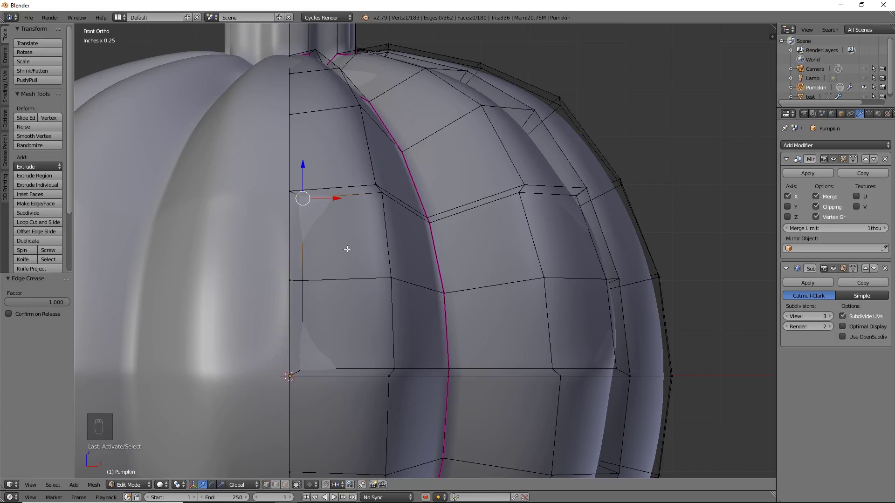
pyautogui.press('g')
pyautogui.click(385, 285)
pyautogui.press('g')
pyautogui.click(374, 283)
pyautogui.rightClick(382, 193)
pyautogui.press('g')
pyautogui.click(402, 233)
pyautogui.rightClick(346, 242)
pyautogui.press('g')
pyautogui.click(373, 259)
# - Raise the centre rib's two bottom inset vertices, moving the one nearer the groove 60.8 thou along X and 243 thou along Z
pyautogui.rightClick(318, 369)
pyautogui.press('g')
pyautogui.click(354, 337)
pyautogui.rightClick(394, 369)
pyautogui.press('g')
pyautogui.click(419, 315)
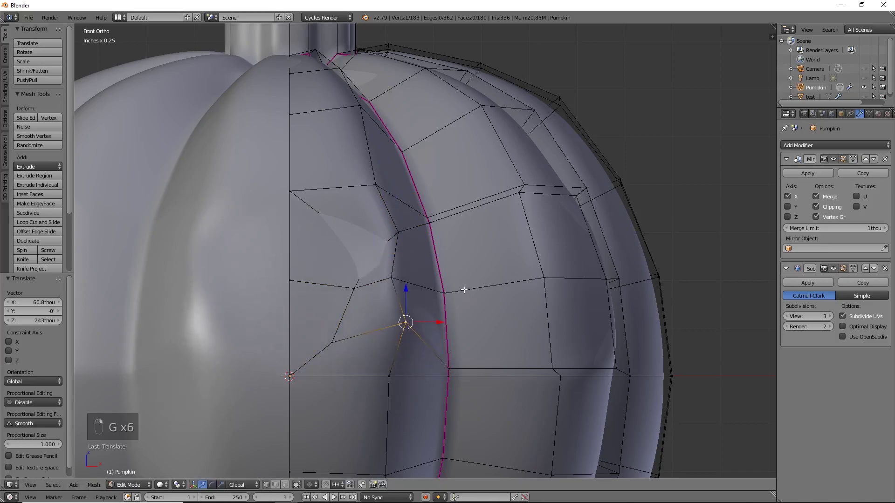
# - On the second rib, move the top inset vertex -34.1 thou in X and -131 thou in Z, and the bottom one -31.6 and 287 thou
pyautogui.rightClick(521, 193)
pyautogui.press('g')
pyautogui.click(515, 220)
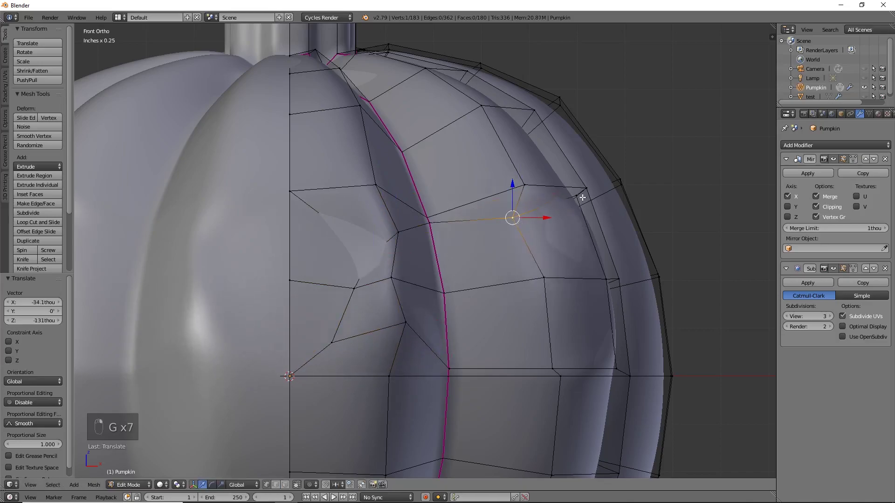
pyautogui.rightClick(554, 367)
pyautogui.press('g')
pyautogui.click(545, 313)
# - Move the inset's bottom vertex in the rib groove -9.74 thou along X and 229 thou along Z
pyautogui.rightClick(448, 366)
pyautogui.press('g')
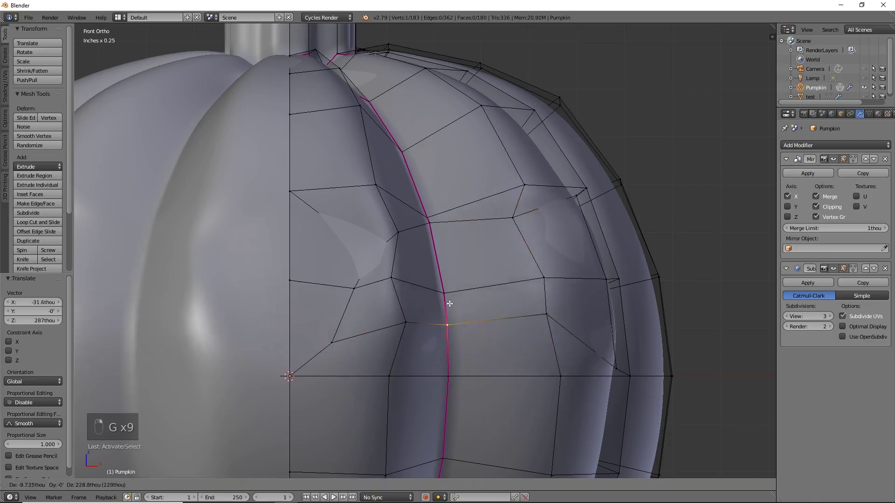
pyautogui.click(447, 325)
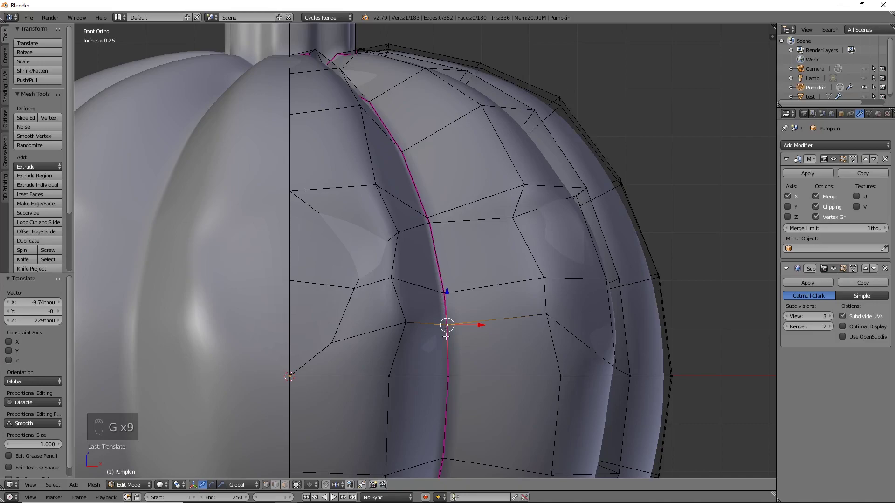
# - Raise the second rib's outer lower inset vertices and bring them closer to the rib groove
pyautogui.rightClick(615, 367)
pyautogui.press('g')
pyautogui.click(585, 288)
pyautogui.press('g')
pyautogui.click(567, 254)
# - Shift the second rib's middle and bottom groove-side inset vertices, plus the lower outer one, toward the groove
pyautogui.rightClick(540, 279)
pyautogui.press('g')
pyautogui.click(500, 278)
pyautogui.rightClick(545, 311)
pyautogui.press('g')
pyautogui.click(504, 323)
pyautogui.rightClick(588, 293)
pyautogui.press('g')
pyautogui.click(536, 296)
# - Lower the centre rib's two top inset vertices toward the groove, moving the seam-side one 48.7 thou in X and -46.2 thou in Z
pyautogui.rightClick(396, 234)
pyautogui.press('g')
pyautogui.click(402, 249)
pyautogui.rightClick(369, 262)
pyautogui.press('g')
pyautogui.click(371, 275)
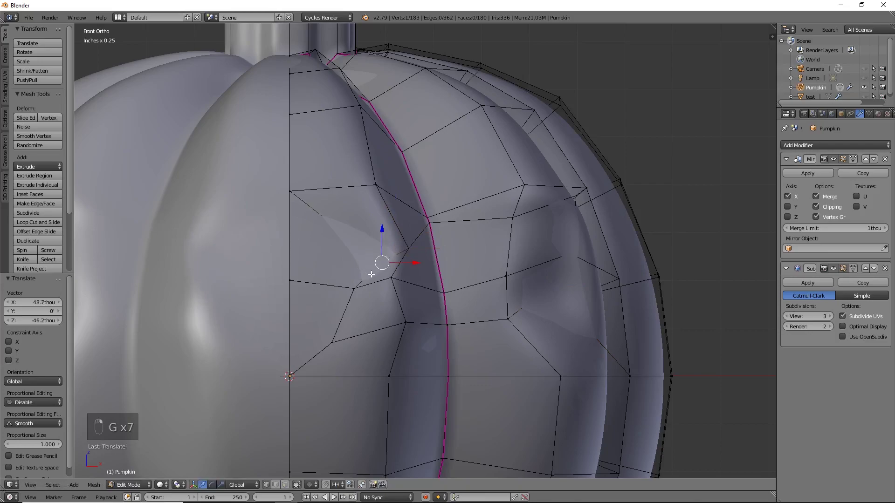
# - Shift the centre rib's middle inset vertices toward the groove and move the groove-side bottom one 51.1 thou in X and 7.3 thou in Z
pyautogui.moveTo(390, 279); pyautogui.dragTo(404, 285, button='right')
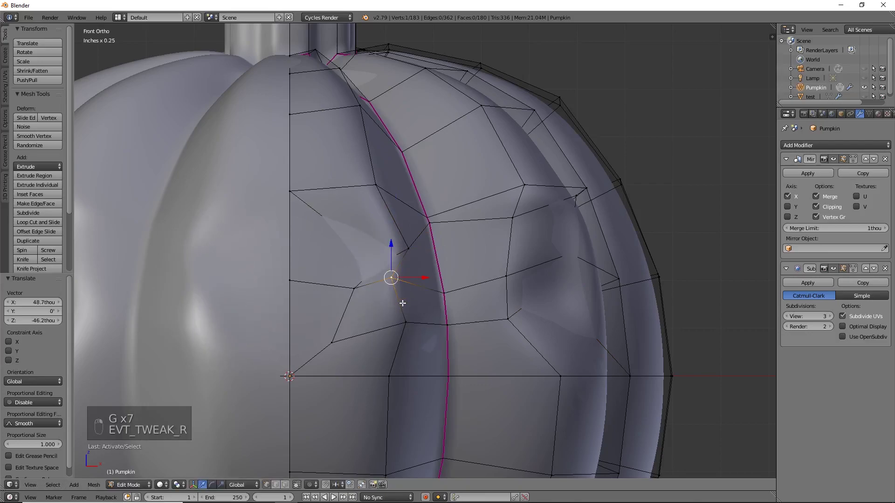
pyautogui.press('g')
pyautogui.click(423, 300)
pyautogui.press('g')
pyautogui.click(370, 296)
pyautogui.press('g')
pyautogui.click(377, 302)
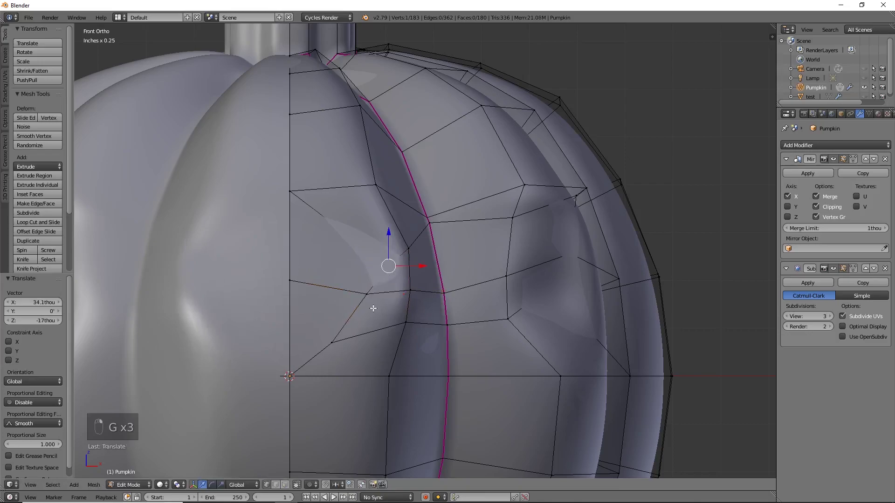
pyautogui.press('g')
pyautogui.click(415, 320)
# - Move the second rib's groove-side bottom inset vertex -7.3 thou in X and 92.5 thou in Z
pyautogui.rightClick(508, 320)
pyautogui.press('g')
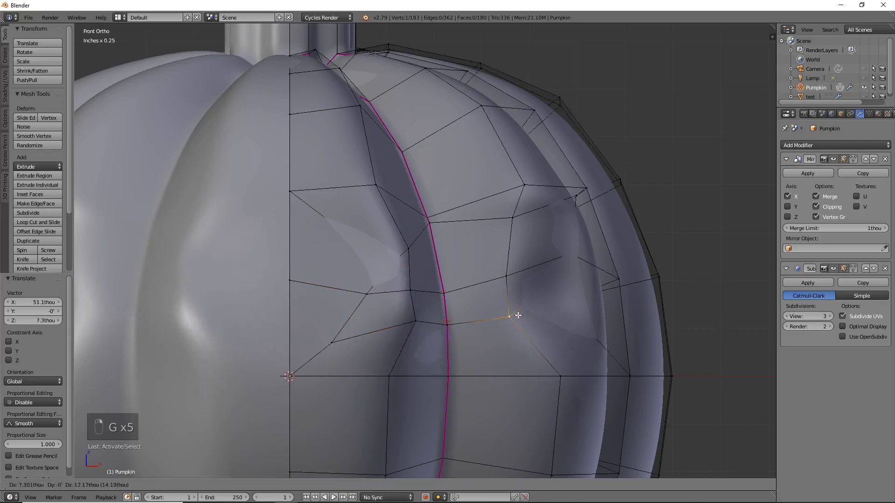
pyautogui.click(515, 299)
# - Lower the top inset vertex in the groove and its centre-rib neighbour, and raise the groove's middle inset vertex slightly
pyautogui.rightClick(428, 219)
pyautogui.press('g')
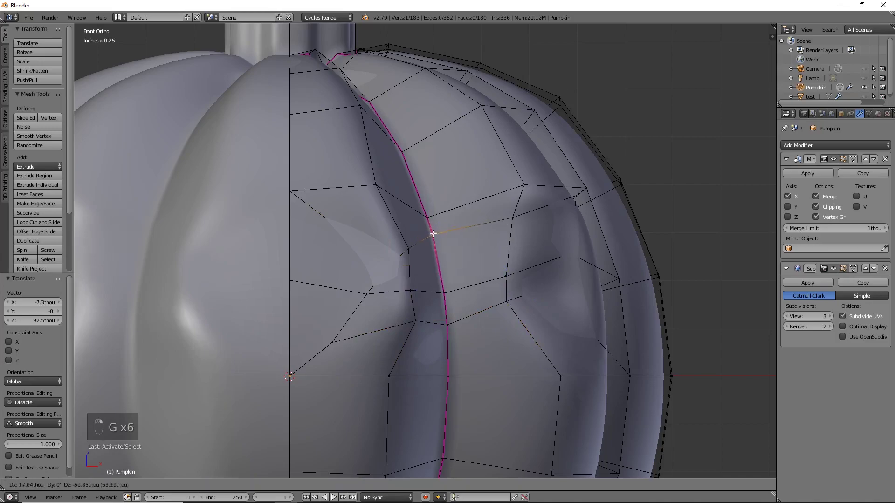
pyautogui.click(410, 254)
pyautogui.press('g')
pyautogui.click(417, 259)
pyautogui.rightClick(441, 295)
pyautogui.press('g')
pyautogui.click(440, 285)
# - Move the second rib's outer top inset vertex -139 thou in X and -80.3 thou in Z, and lower its groove-side top vertex
pyautogui.rightClick(576, 195)
pyautogui.press('g')
pyautogui.click(549, 214)
pyautogui.rightClick(514, 220)
pyautogui.press('g')
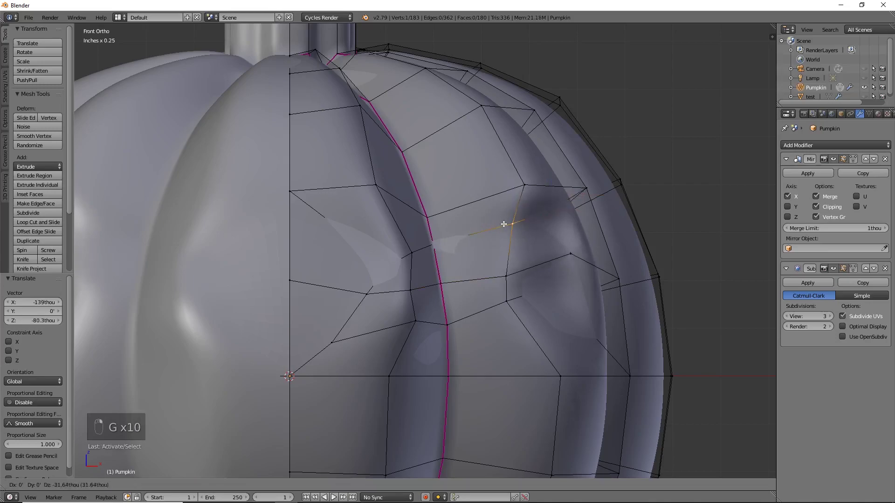
pyautogui.click(501, 235)
pyautogui.press('g')
pyautogui.click(516, 237)
# - Move the groove's bottom inset vertex -7.3 and 70.6 thou in X and Z, and the second rib's groove-side top one -105 and 65.7
pyautogui.rightClick(447, 323)
pyautogui.press('g')
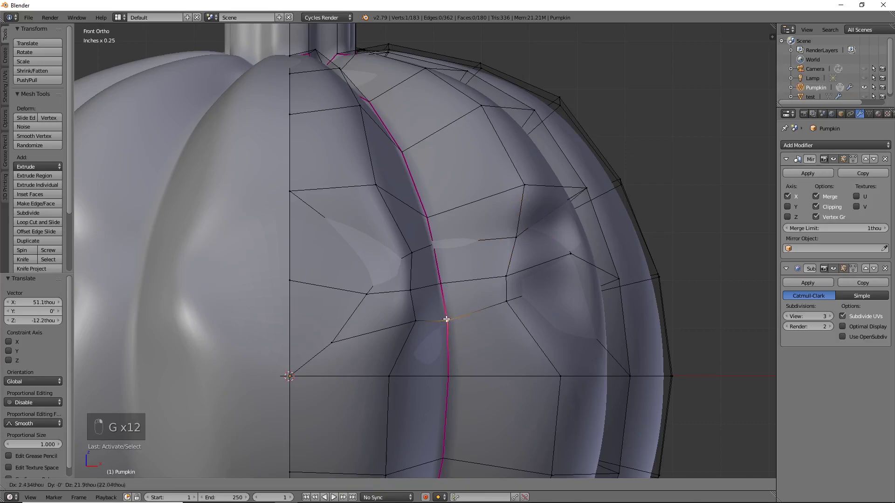
pyautogui.click(446, 311)
pyautogui.rightClick(511, 236)
pyautogui.press('g')
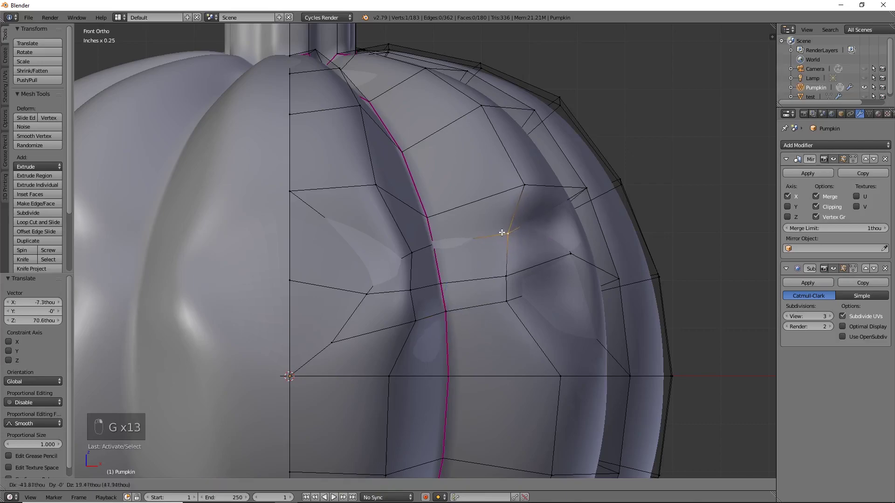
pyautogui.click(497, 225)
# - Reposition the second rib's remaining inset vertices, moving the groove-side middle one -60.8 thou in X and 97.4 thou in Z
pyautogui.rightClick(498, 225)
pyautogui.press('g')
pyautogui.click(516, 225)
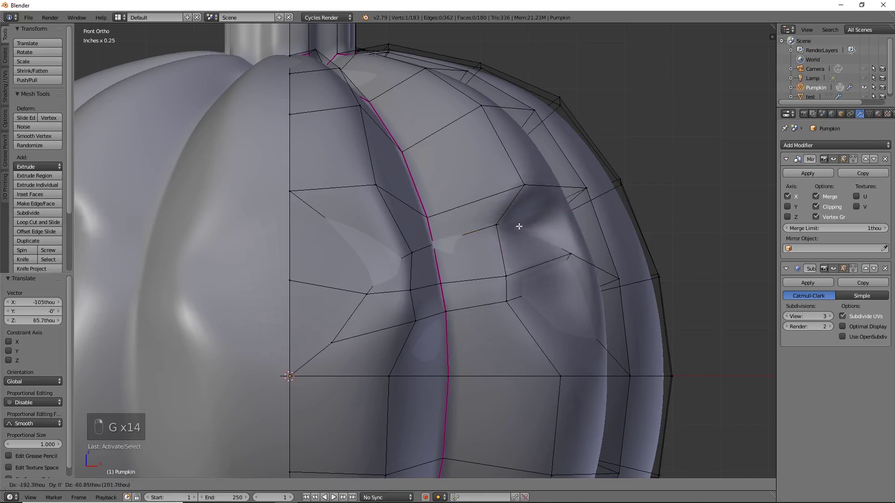
pyautogui.press('g')
pyautogui.click(530, 280)
pyautogui.press('g')
pyautogui.click(530, 289)
pyautogui.press('g')
pyautogui.click(507, 278)
pyautogui.press('g')
pyautogui.click(506, 236)
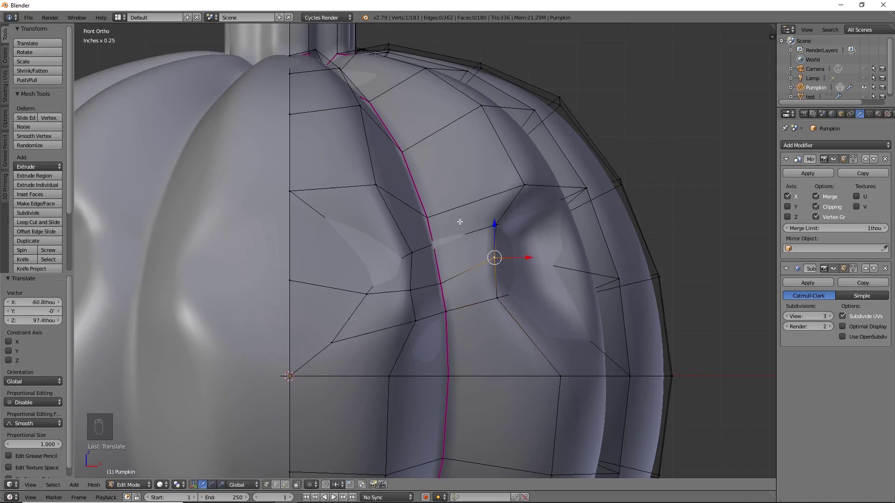
# - In the wireframe right view, move the second rib's three outer inset vertices -99.8 thou along Y
pyautogui.moveTo(535, 256); pyautogui.dragTo(437, 237, button='middle')
pyautogui.moveTo(468, 301); pyautogui.dragTo(386, 304, button='middle')
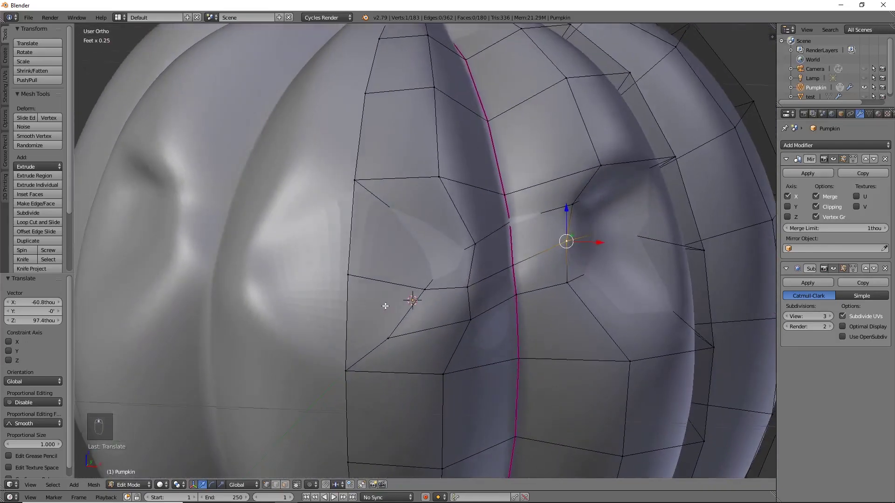
pyautogui.press('KP_1')
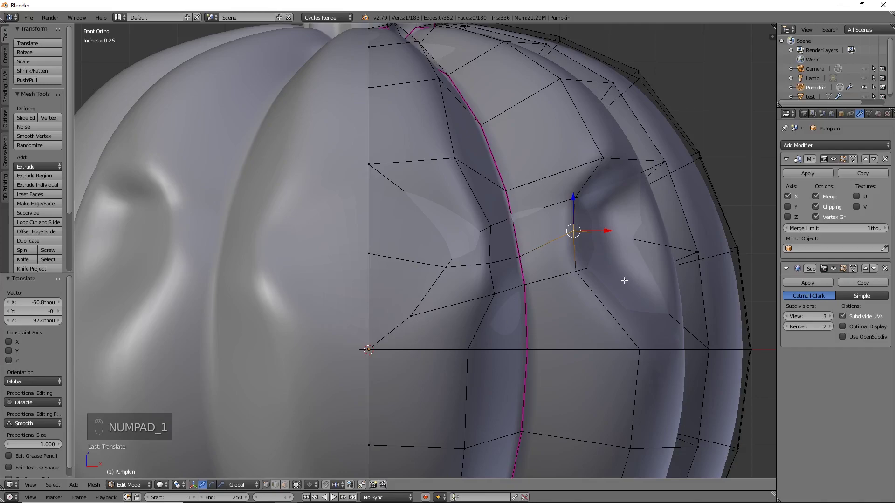
pyautogui.press('KP_3')
pyautogui.keyDown('shift'); pyautogui.moveTo(446, 301); pyautogui.dragTo(493, 325, button='middle'); pyautogui.keyUp('shift')
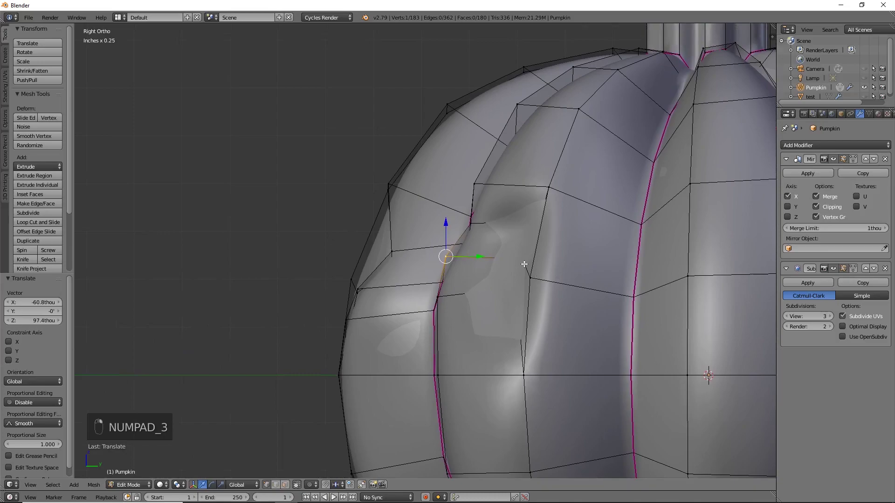
pyautogui.press('z')
pyautogui.rightClick(523, 231)
pyautogui.keyDown('shift'); pyautogui.rightClick(515, 256); pyautogui.keyUp('shift')
pyautogui.keyDown('shift'); pyautogui.rightClick(512, 288); pyautogui.keyUp('shift')
pyautogui.press('g')
pyautogui.press('y')
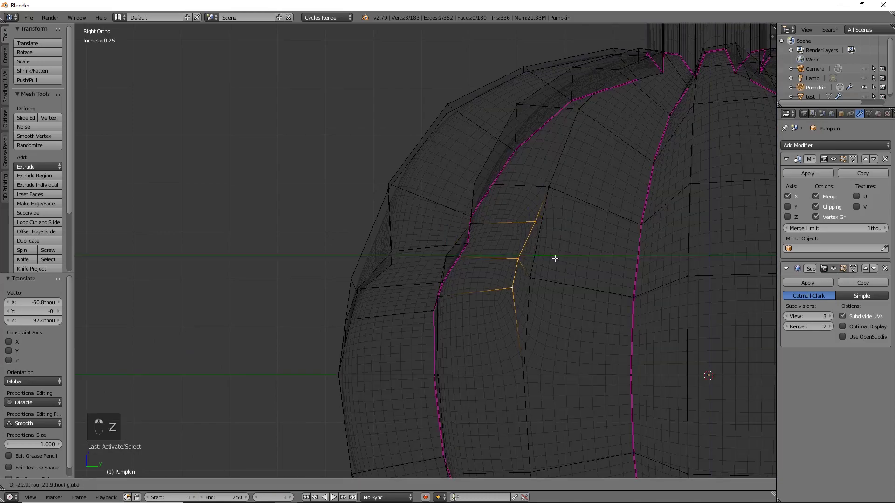
pyautogui.click(539, 256)
# - Move the second rib's outer top inset vertex -43.8 thou along Y
pyautogui.rightClick(522, 220)
pyautogui.press('g')
pyautogui.press('y')
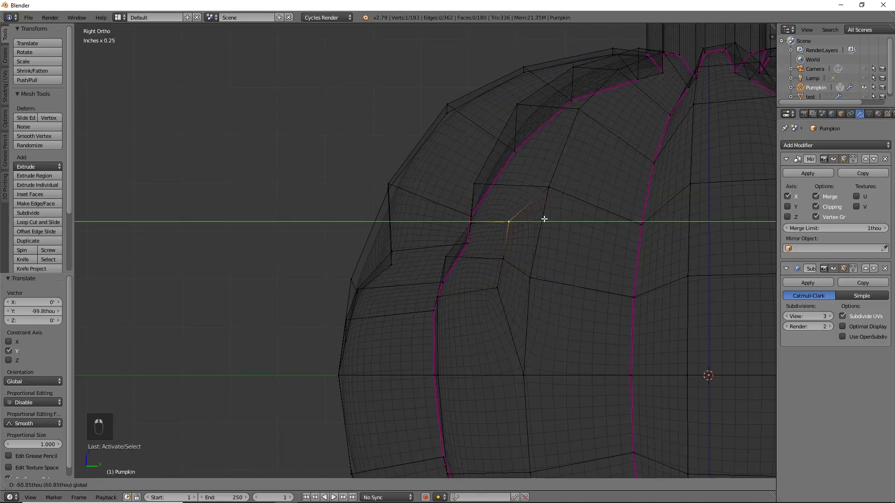
pyautogui.click(547, 221)
# - Pull the groove's top inset vertex outward along Y, and move the adjacent top one on the second rib -68.1 thou
pyautogui.rightClick(466, 243)
pyautogui.press('g')
pyautogui.press('y')
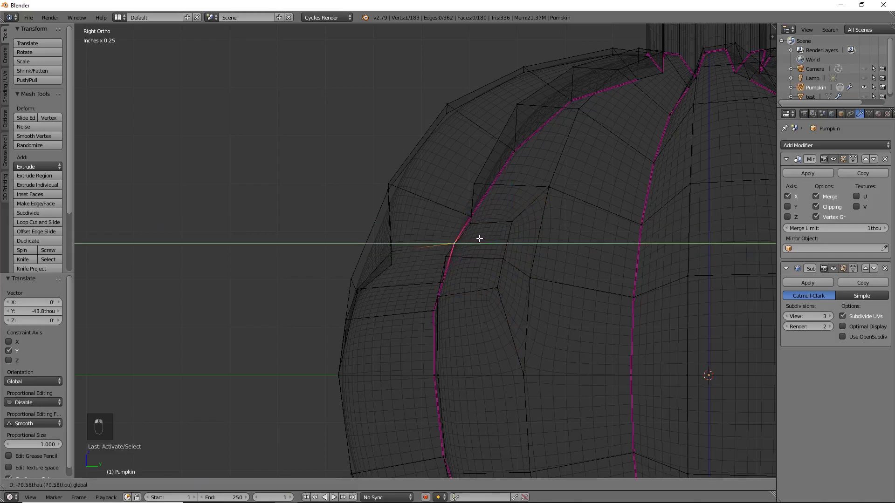
pyautogui.click(480, 237)
pyautogui.rightClick(473, 223)
pyautogui.press('g')
pyautogui.press('y')
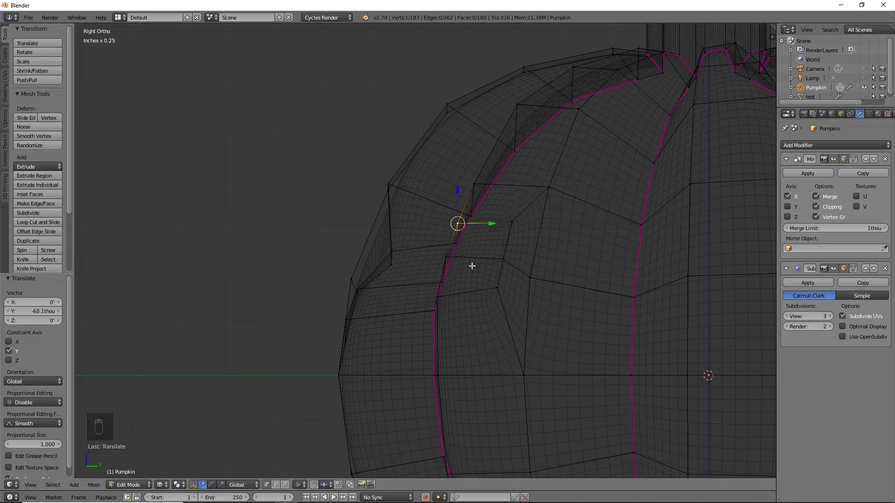
# - Pull the centre rib's two top inset vertices outward along Y, moving the groove-side one -102 thou
pyautogui.moveTo(472, 308)
pyautogui.mouseDown(button='middle')
pyautogui.moveTo(519, 309)
pyautogui.moveTo(459, 308)
pyautogui.mouseUp(button='middle')
pyautogui.press('KP_3')
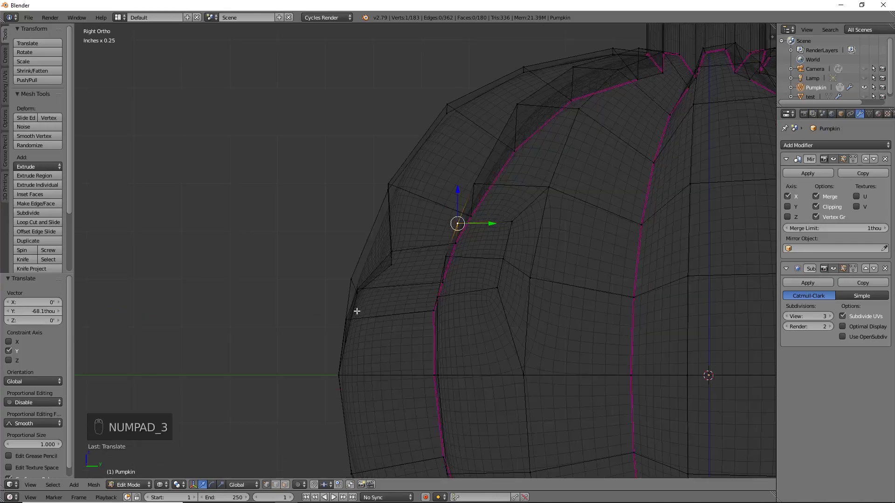
pyautogui.rightClick(400, 266)
pyautogui.press('g')
pyautogui.press('y')
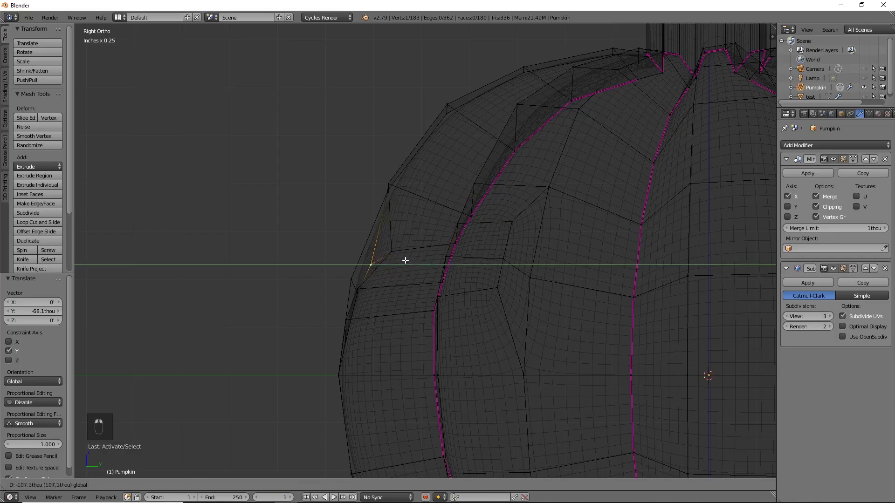
pyautogui.moveTo(399, 259)
pyautogui.mouseDown()
pyautogui.moveTo(420, 250)
pyautogui.moveTo(407, 251)
pyautogui.mouseUp()
pyautogui.rightClick(399, 251)
pyautogui.press('z')
pyautogui.moveTo(407, 251)
pyautogui.mouseDown(button='middle')
pyautogui.moveTo(465, 322)
pyautogui.moveTo(533, 340)
pyautogui.moveTo(485, 329)
pyautogui.mouseUp(button='middle')
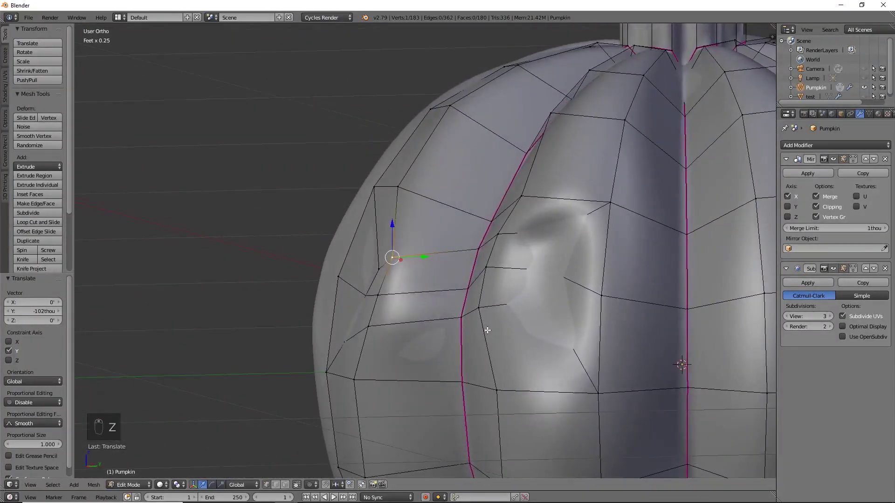
# - Pull the centre rib's seam-side inset vertices outward along Y, the middle one by -60.2 thou and the bottom one by -27 thou
pyautogui.rightClick(396, 269)
pyautogui.moveTo(410, 274); pyautogui.dragTo(388, 297)
pyautogui.rightClick(376, 295)
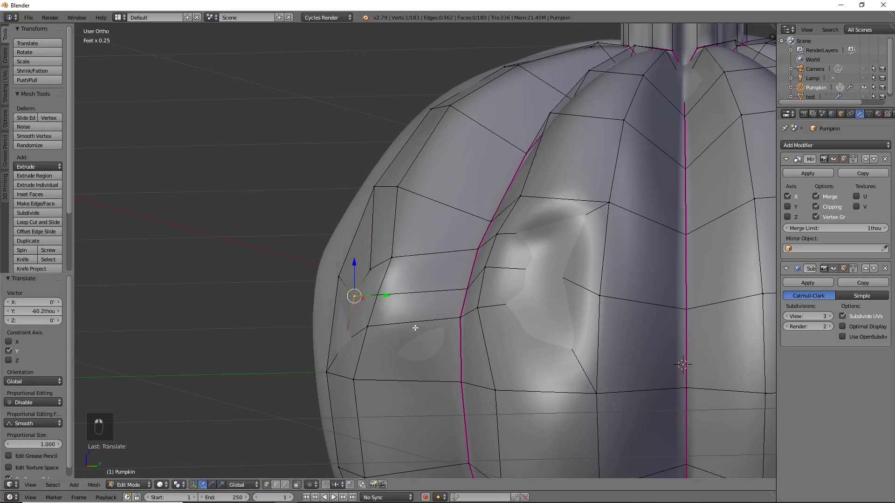
pyautogui.moveTo(414, 327); pyautogui.dragTo(396, 334, button='middle')
pyautogui.rightClick(344, 341)
pyautogui.moveTo(375, 341); pyautogui.dragTo(369, 343)
# - In the wireframe top view, move the second rib's three outer inset vertices together outward along Y
pyautogui.moveTo(370, 343); pyautogui.dragTo(709, 369, button='middle')
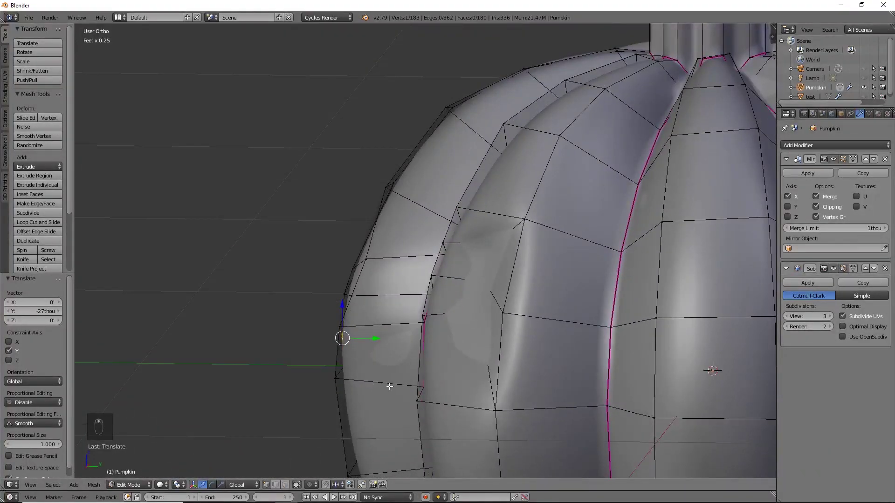
pyautogui.press('KP_7')
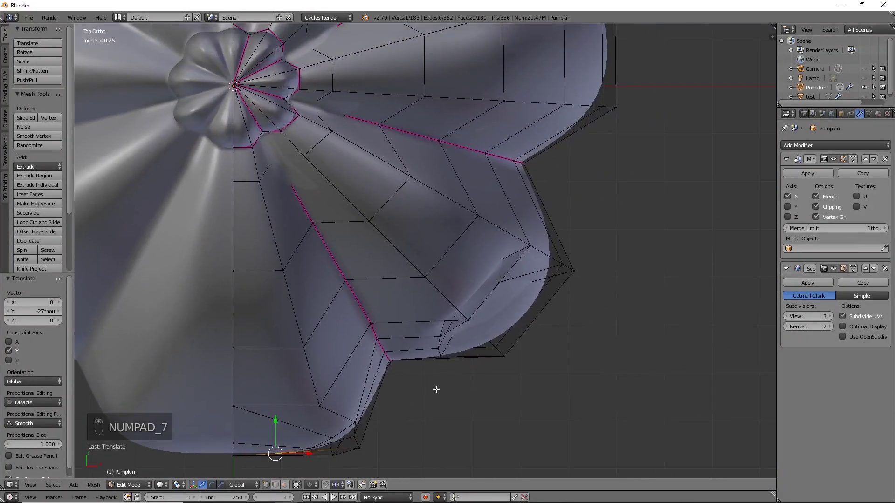
pyautogui.press('z')
pyautogui.rightClick(456, 284)
pyautogui.keyDown('shift'); pyautogui.rightClick(477, 299); pyautogui.keyUp('shift')
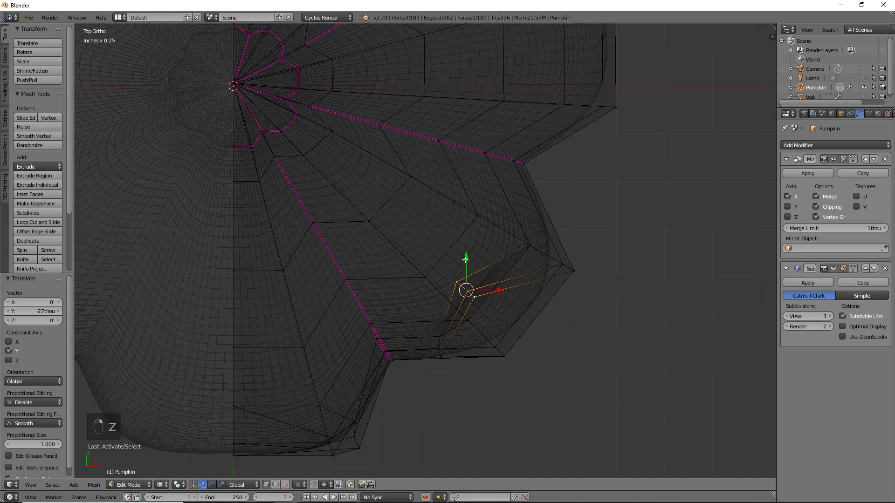
pyautogui.press('g')
pyautogui.press('y')
pyautogui.click(490, 303)
pyautogui.press('z')
# - Pull the second rib's outer inset vertices further outward along Y, moving the top one -33.2 thou
pyautogui.moveTo(489, 299)
pyautogui.mouseDown(button='middle')
pyautogui.moveTo(457, 336)
pyautogui.moveTo(364, 160)
pyautogui.moveTo(383, 299)
pyautogui.moveTo(426, 205)
pyautogui.moveTo(478, 260)
pyautogui.moveTo(441, 213)
pyautogui.moveTo(366, 243)
pyautogui.mouseUp(button='middle')
pyautogui.press('g')
pyautogui.press('y')
pyautogui.click(365, 276)
pyautogui.scroll(-3, 478, 259)
pyautogui.rightClick(366, 243)
pyautogui.moveTo(369, 254); pyautogui.dragTo(362, 252)
pyautogui.moveTo(362, 251); pyautogui.dragTo(415, 286, button='middle')
pyautogui.press('KP_7')
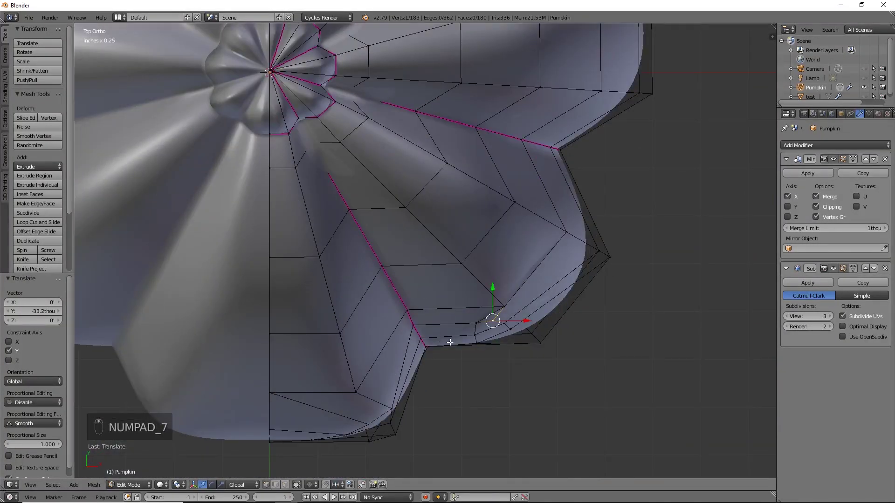
# - Adjust the second rib's outer inset vertices, moving the bottom one -107 thou in X and 68.1 thou in Z in front view
pyautogui.moveTo(500, 285)
pyautogui.mouseDown()
pyautogui.moveTo(491, 285)
pyautogui.moveTo(490, 308)
pyautogui.moveTo(494, 290)
pyautogui.moveTo(505, 295)
pyautogui.mouseUp()
pyautogui.rightClick(504, 324)
pyautogui.click(510, 291)
pyautogui.moveTo(535, 362); pyautogui.dragTo(511, 257, button='middle')
pyautogui.press('KP_1')
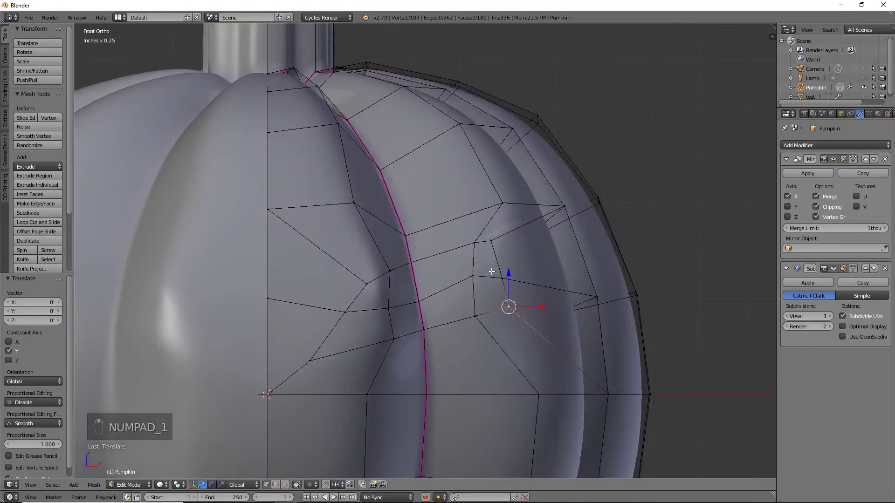
pyautogui.keyDown('shift'); pyautogui.moveTo(504, 309); pyautogui.dragTo(534, 322, button='middle'); pyautogui.keyUp('shift')
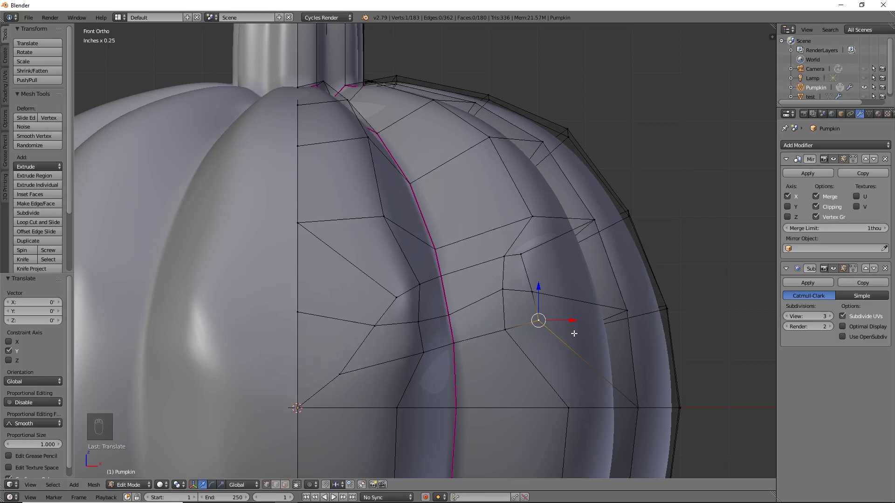
pyautogui.press('g')
pyautogui.click(551, 320)
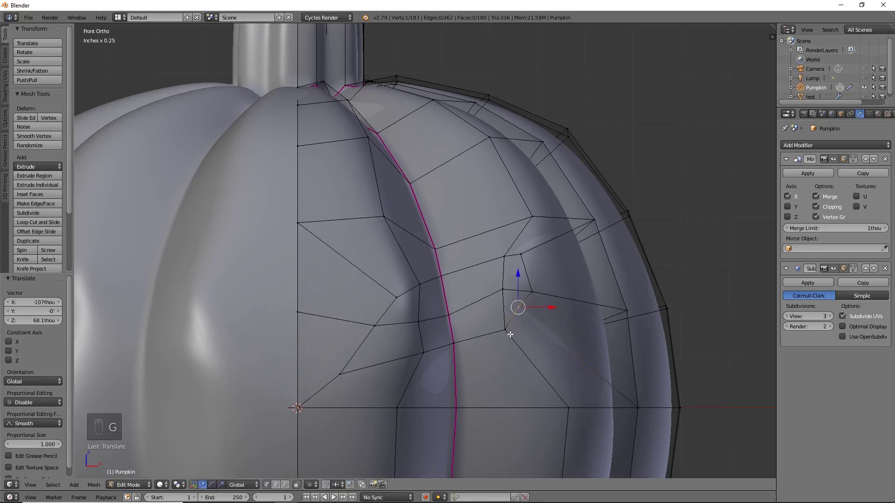
# - Move the second rib's groove-side bottom and middle inset vertices closer to the groove
pyautogui.press('g')
pyautogui.click(489, 326)
pyautogui.press('g')
pyautogui.click(495, 280)
# - Slant the eye's outer edge on the second rib, raising its top vertex outward and moving the bottom one -36.5 and -4.87 thou in X and Z
pyautogui.rightClick(529, 293)
pyautogui.press('g')
pyautogui.click(516, 289)
pyautogui.rightClick(520, 254)
pyautogui.press('g')
pyautogui.click(543, 248)
pyautogui.rightClick(520, 285)
pyautogui.press('g')
pyautogui.click(522, 283)
pyautogui.rightClick(516, 307)
pyautogui.press('g')
pyautogui.click(494, 310)
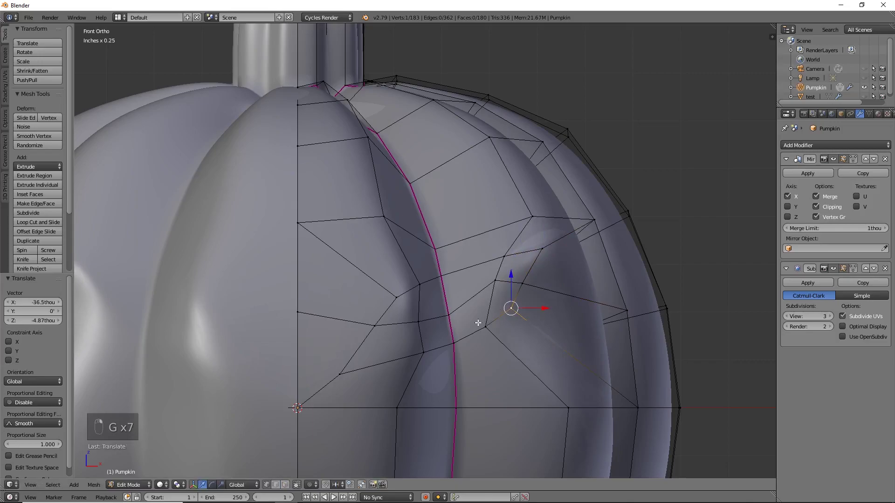
# - Lower the centre rib's seam-side top inset vertex toward the groove and raise the groove-side top one slightly
pyautogui.rightClick(402, 295)
pyautogui.press('g')
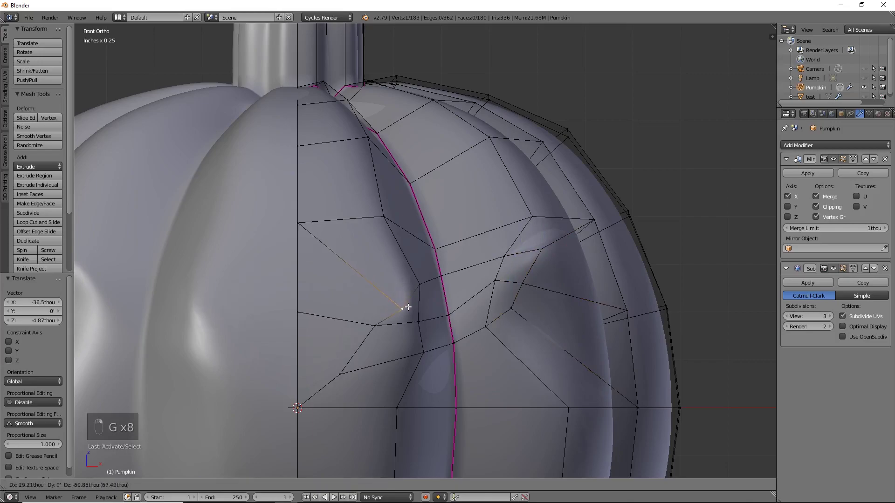
pyautogui.rightClick(424, 276)
pyautogui.press('g')
pyautogui.click(423, 276)
# - Nudge the centre rib's lower inset vertices and move the eye's inner bottom corner vertex 65.7 thou in both X and Z
pyautogui.rightClick(374, 325)
pyautogui.press('g')
pyautogui.click(375, 328)
pyautogui.rightClick(417, 356)
pyautogui.press('g')
pyautogui.click(411, 357)
pyautogui.rightClick(340, 374)
pyautogui.press('g')
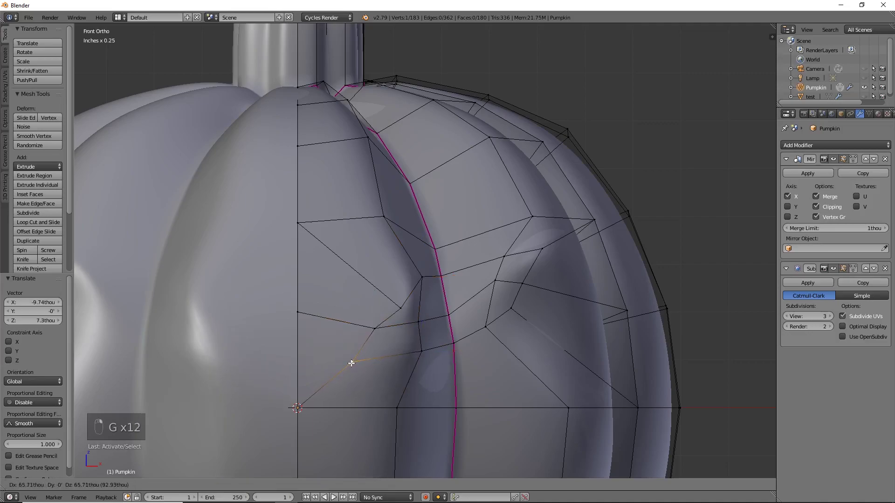
pyautogui.click(352, 363)
# - Lower the centre rib's groove-side top inset vertex and move the seam-side top one 24.3 thou in X and -43.8 thou in Z
pyautogui.rightClick(419, 280)
pyautogui.press('g')
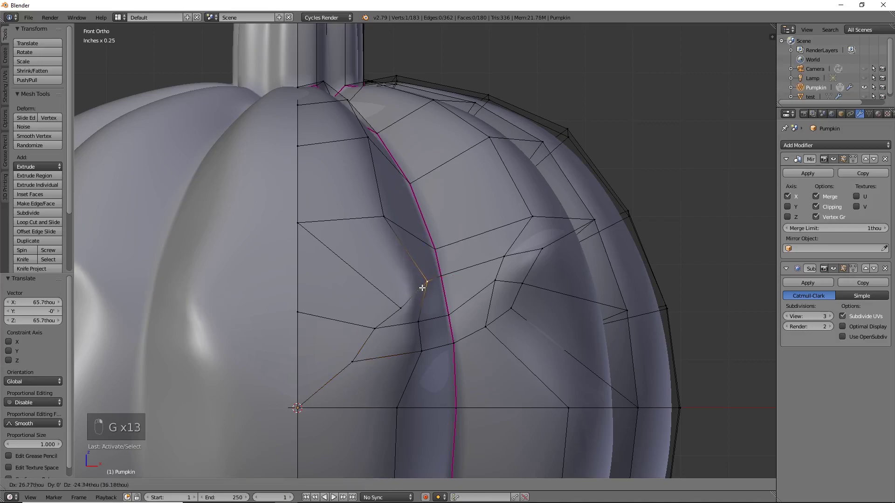
pyautogui.click(435, 288)
pyautogui.press('g')
pyautogui.click(406, 318)
pyautogui.rightClick(390, 313)
pyautogui.press('g')
pyautogui.click(392, 324)
# - Move the centre rib's seam-side middle inset vertex about 34 thou in X and -73 thou in Z, fine-tuning it and its upper neighbour
pyautogui.rightClick(373, 329)
pyautogui.press('g')
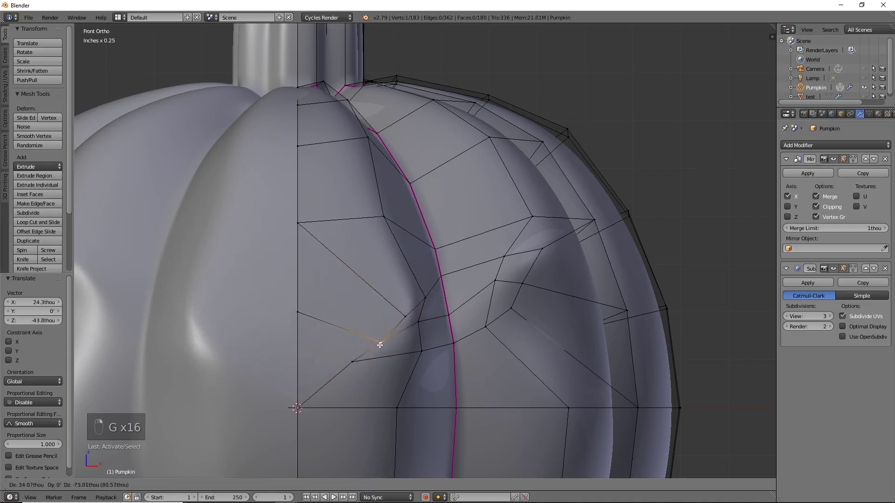
pyautogui.click(381, 345)
pyautogui.rightClick(400, 318)
pyautogui.press('g')
pyautogui.click(399, 314)
pyautogui.press('g')
pyautogui.click(398, 323)
pyautogui.rightClick(381, 343)
pyautogui.press('g')
pyautogui.click(380, 342)
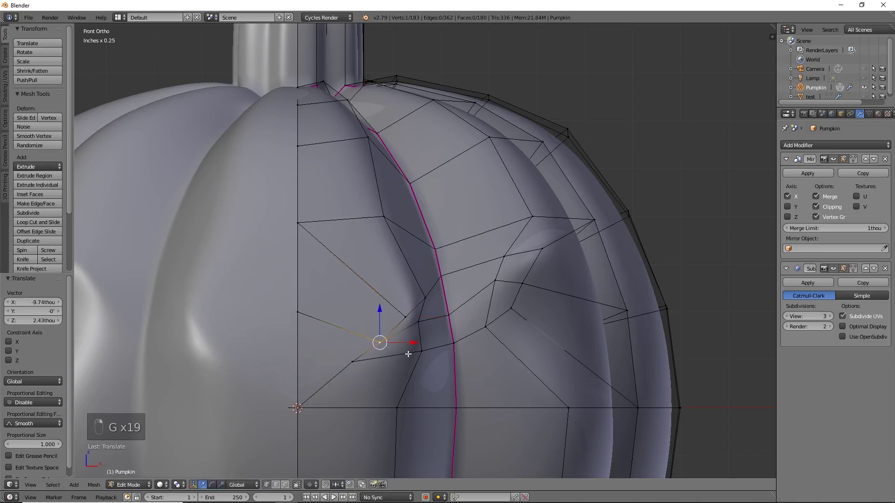
# - Adjust the eye's lower edge across the groove, moving the second rib's bottom vertex 9.74/-19.5 thou and the next outer one -24.3/17 thou in X/Z
pyautogui.press('g')
pyautogui.click(422, 353)
pyautogui.rightClick(453, 347)
pyautogui.press('g')
pyautogui.click(455, 350)
pyautogui.rightClick(486, 327)
pyautogui.press('g')
pyautogui.click(487, 330)
pyautogui.rightClick(510, 309)
pyautogui.press('g')
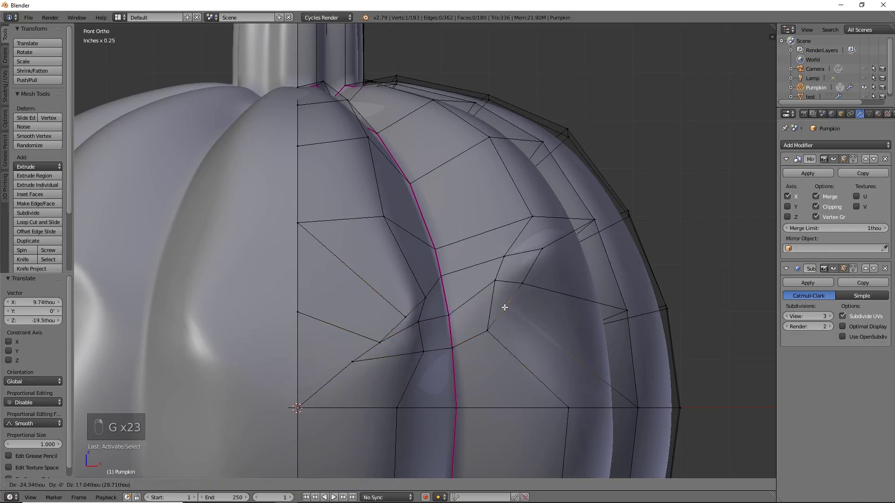
pyautogui.click(505, 308)
# - Push the eye's outer-edge vertices on the second rib forward along Y, the lower one -48.7 thou and the middle one -43.8 thou
pyautogui.moveTo(545, 334); pyautogui.dragTo(527, 367, button='middle')
pyautogui.press('KP_1')
pyautogui.press('KP_7')
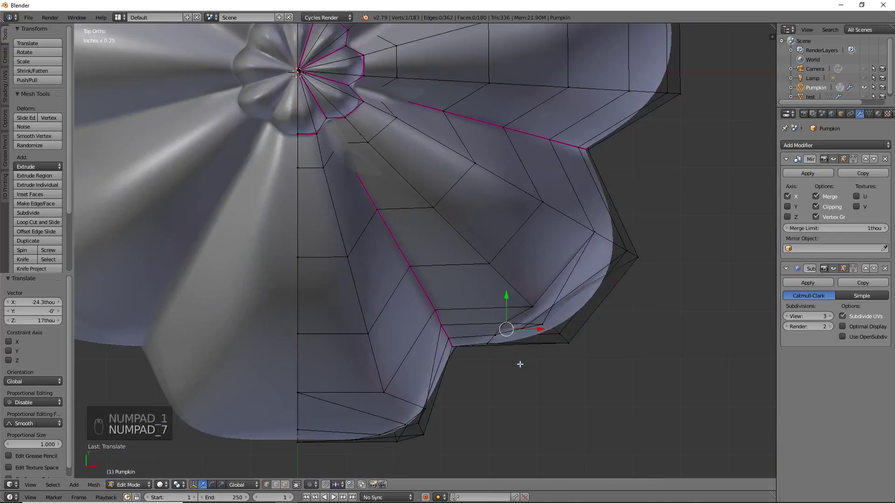
pyautogui.press('g')
pyautogui.press('y')
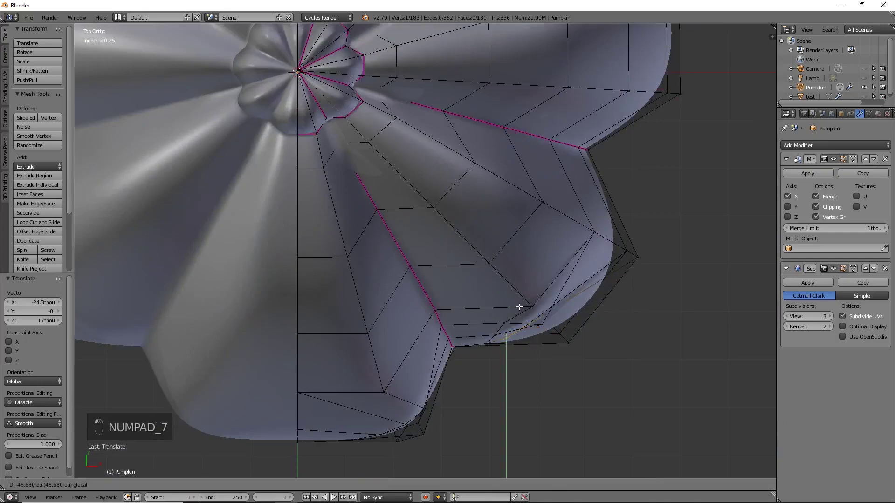
pyautogui.click(520, 307)
pyautogui.moveTo(520, 307); pyautogui.dragTo(457, 251, button='middle')
pyautogui.press('KP_3')
pyautogui.rightClick(351, 284)
pyautogui.press('g')
pyautogui.press('y')
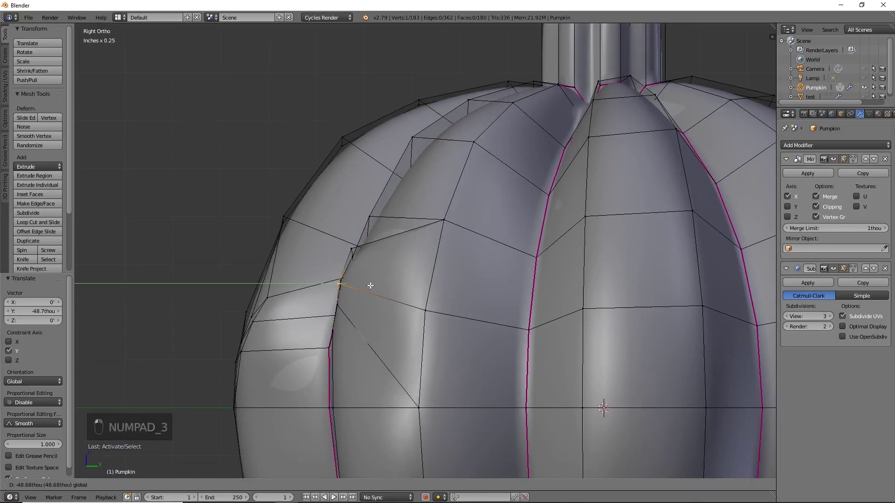
pyautogui.click(372, 288)
# - Push the centre rib's groove-side eye vertices forward along Y, the top one -31.6 thou and the middle one -12.2 thou
pyautogui.rightClick(272, 299)
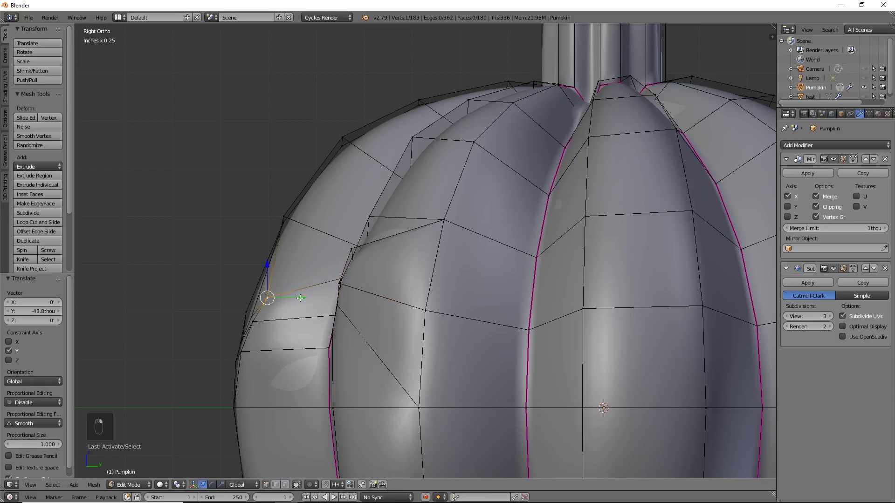
pyautogui.press('g')
pyautogui.press('y')
pyautogui.click(294, 297)
pyautogui.moveTo(294, 297); pyautogui.dragTo(344, 327, button='middle')
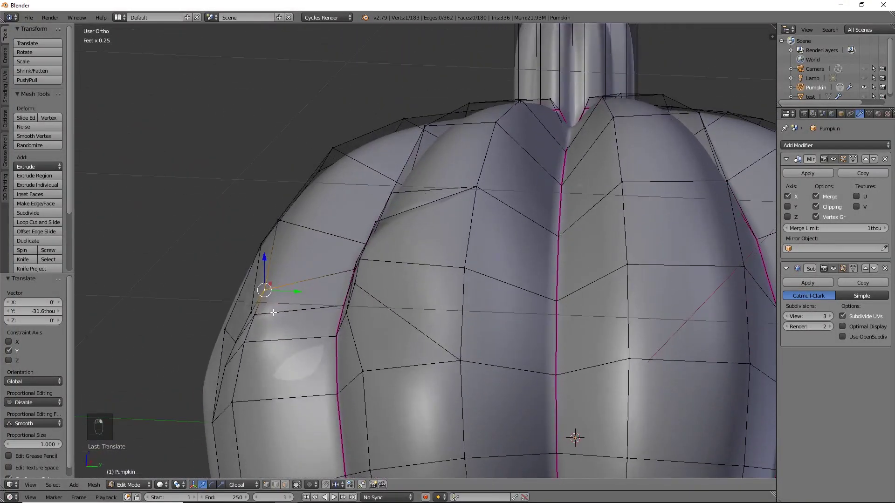
pyautogui.rightClick(256, 314)
pyautogui.press('KP_3')
pyautogui.moveTo(293, 323); pyautogui.dragTo(289, 322)
pyautogui.moveTo(289, 323); pyautogui.dragTo(421, 265, button='middle')
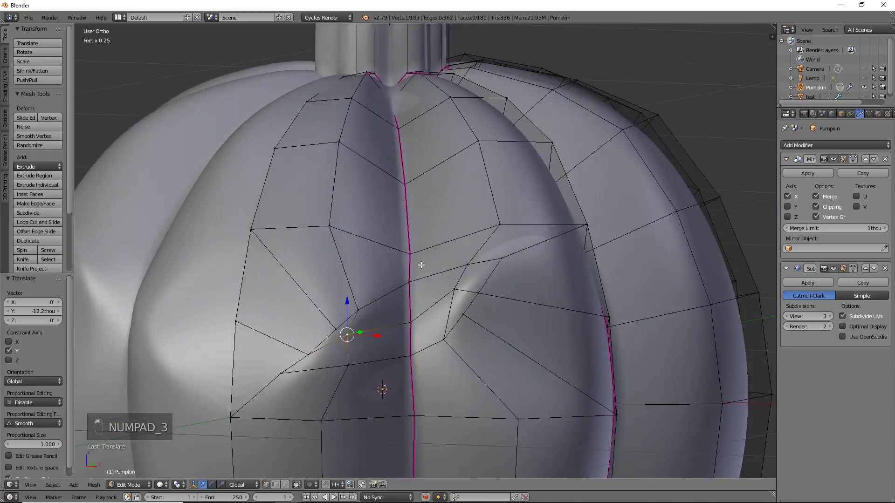
# - Extrude all eight eye faces across the centre and second ribs 411 thou inward along Y
pyautogui.press('KP_1')
pyautogui.scroll(2, 415, 272)
pyautogui.keyDown('alt'); pyautogui.rightClick(406, 283); pyautogui.keyUp('alt')
pyautogui.keyDown('alt'); pyautogui.keyDown('shift'); pyautogui.rightClick(473, 231); pyautogui.keyUp('shift'); pyautogui.keyUp('alt')
pyautogui.keyDown('alt'); pyautogui.keyDown('shift'); pyautogui.rightClick(527, 251); pyautogui.keyUp('shift'); pyautogui.keyUp('alt')
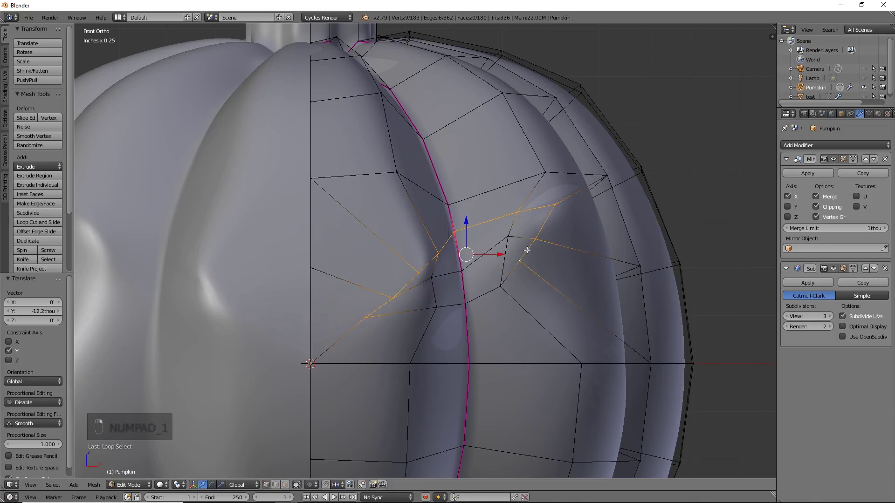
pyautogui.keyDown('alt'); pyautogui.keyDown('shift'); pyautogui.rightClick(484, 287); pyautogui.keyUp('shift'); pyautogui.keyUp('alt')
pyautogui.keyDown('shift'); pyautogui.rightClick(431, 277); pyautogui.keyUp('shift')
pyautogui.keyDown('shift'); pyautogui.rightClick(463, 273); pyautogui.keyUp('shift')
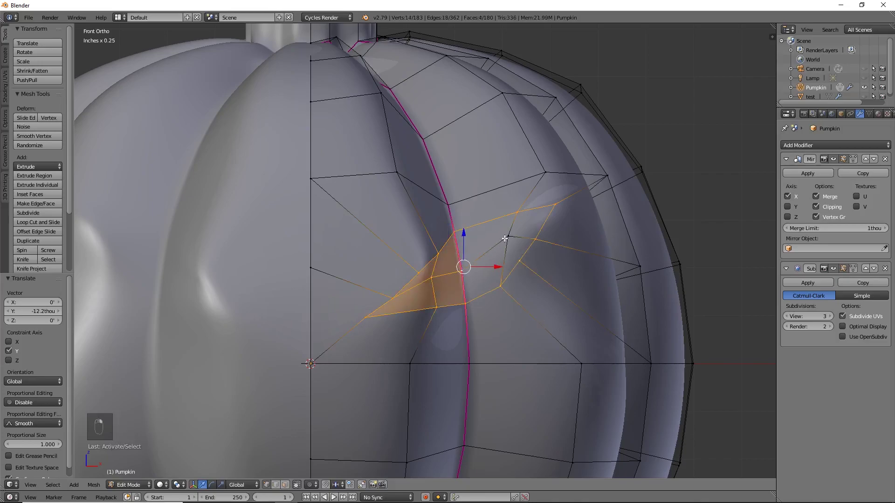
pyautogui.keyDown('shift'); pyautogui.rightClick(508, 237); pyautogui.keyUp('shift')
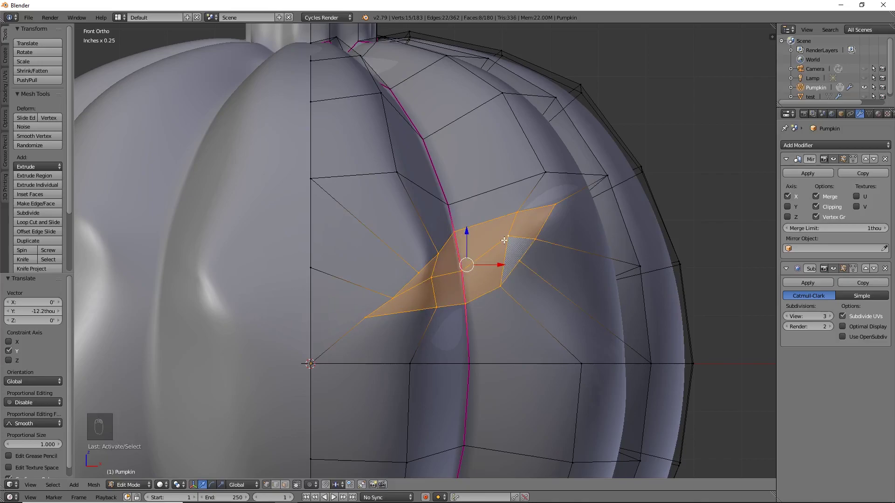
pyautogui.press('KP_7')
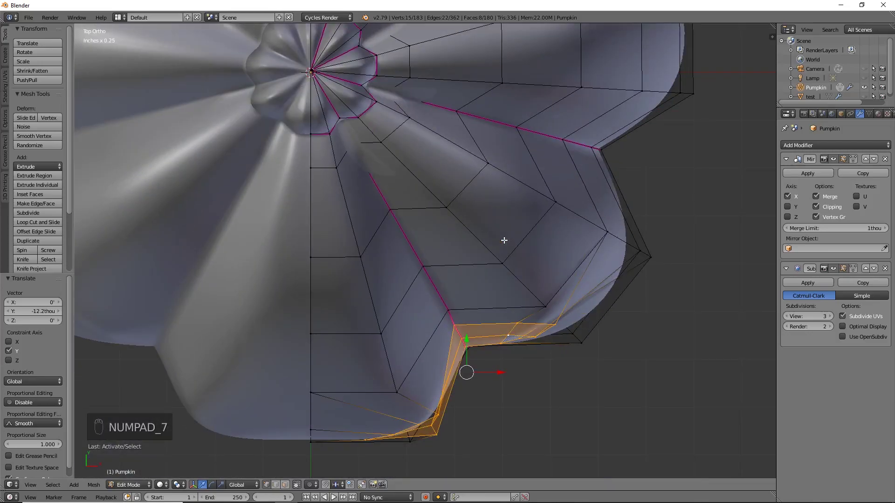
pyautogui.press('z')
pyautogui.keyDown('shift'); pyautogui.moveTo(521, 374); pyautogui.dragTo(526, 372, button='middle'); pyautogui.keyUp('shift')
pyautogui.press('e')
pyautogui.rightClick(528, 376)
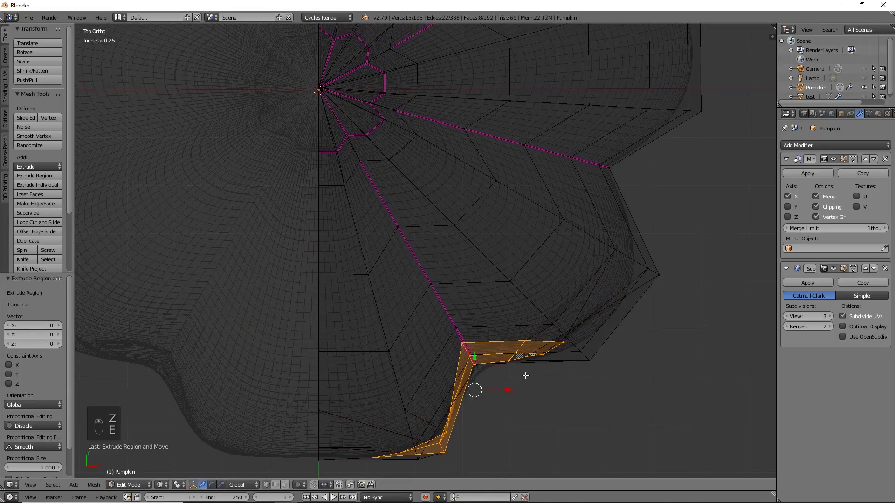
pyautogui.moveTo(475, 357); pyautogui.dragTo(476, 278)
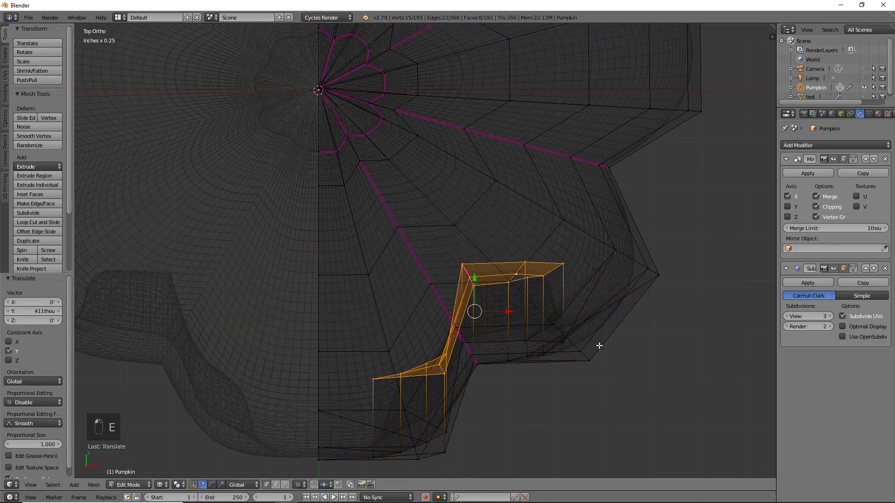
# - Shift the extruded eye faces -134 thou in X and push them deeper along Y by 7.3 and 14.6 thou
pyautogui.moveTo(513, 311); pyautogui.dragTo(487, 315)
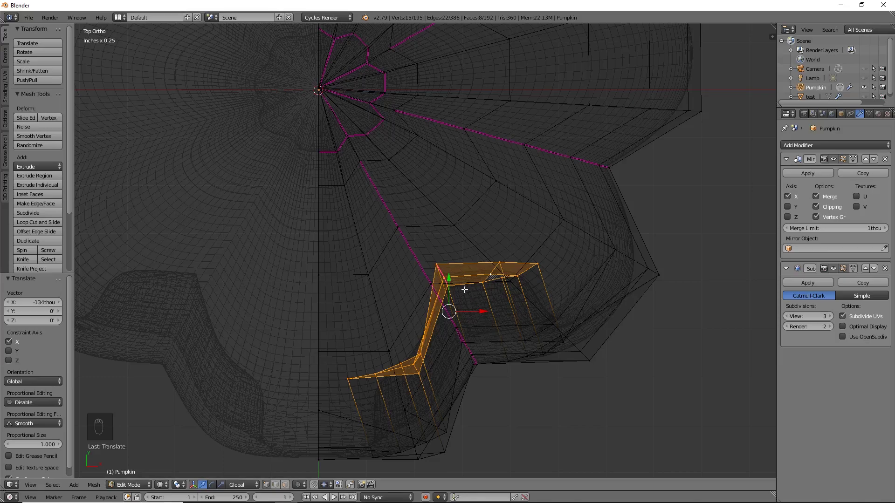
pyautogui.moveTo(449, 278); pyautogui.dragTo(449, 277)
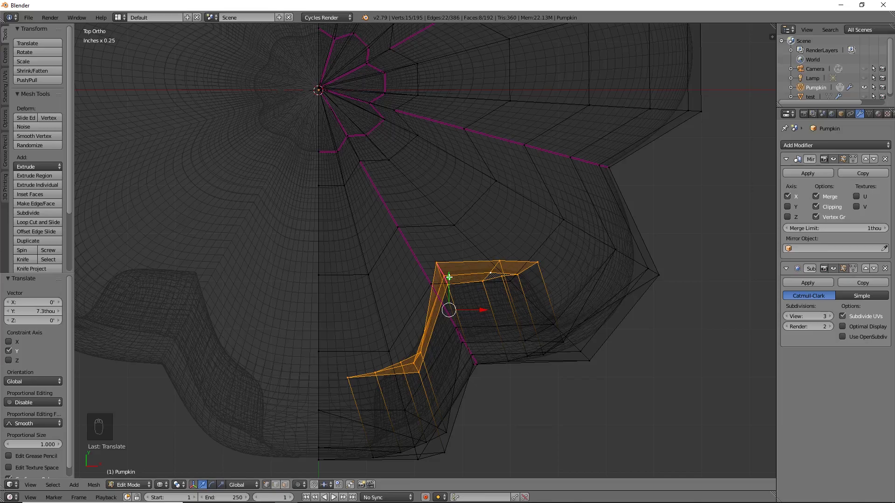
pyautogui.moveTo(449, 277); pyautogui.dragTo(449, 274)
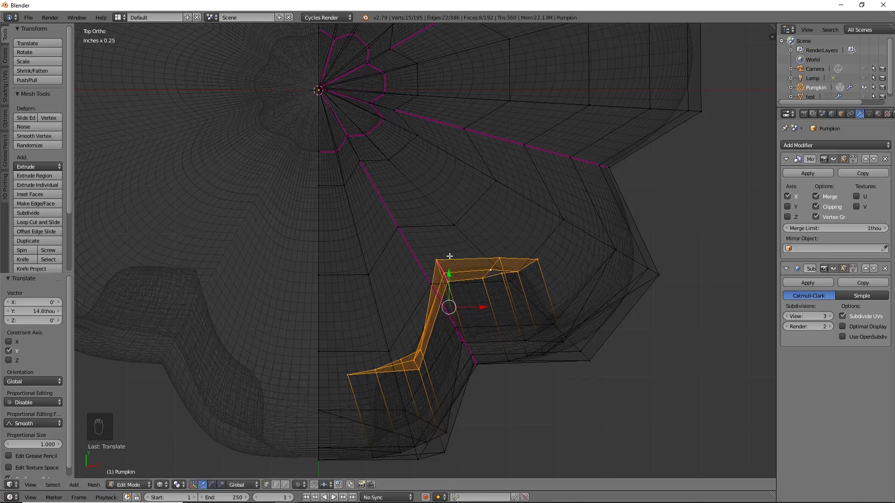
# - Crease the edges of the recessed eye faces with a factor of 1
pyautogui.hotkey('shift', 'e')
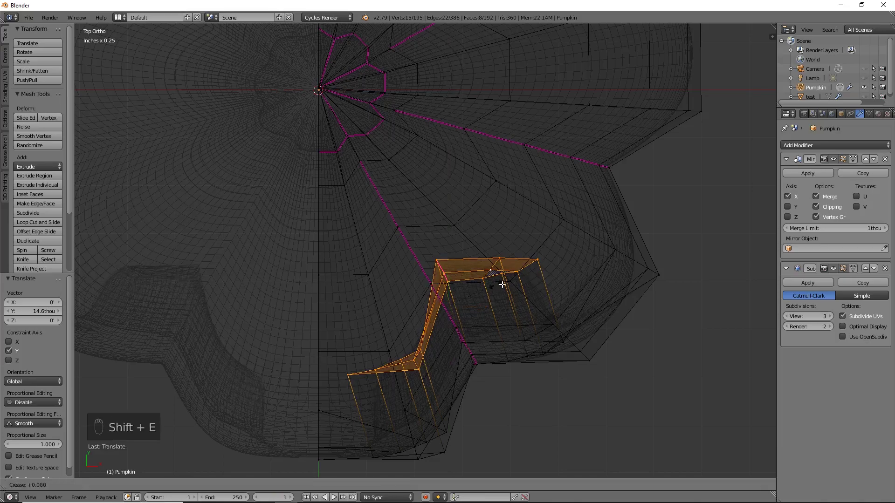
pyautogui.click(297, 272)
pyautogui.moveTo(519, 401); pyautogui.dragTo(499, 284, button='middle')
pyautogui.press('z')
pyautogui.scroll(2, 446, 275)
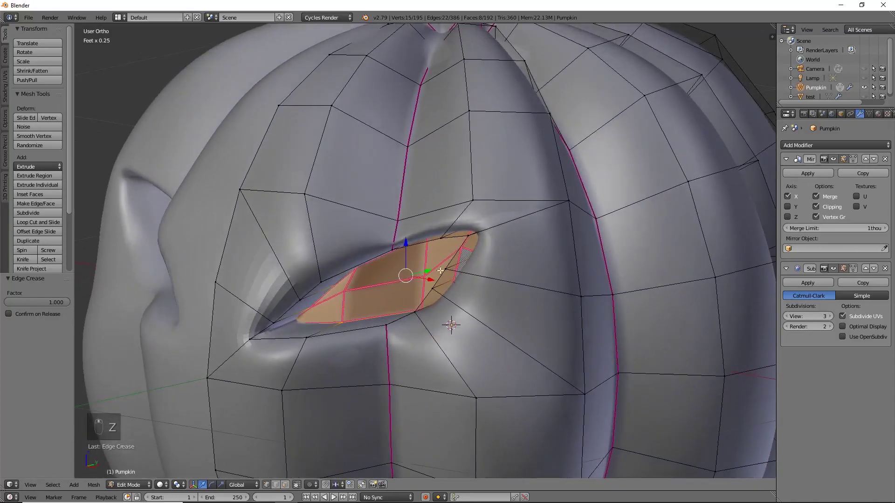
# - Add the eye opening's rim loop to the selection, crease its edges by about 0.461 and preview the eyes in Object Mode
pyautogui.keyDown('alt'); pyautogui.keyDown('shift'); pyautogui.rightClick(426, 241); pyautogui.keyUp('shift'); pyautogui.keyUp('alt')
pyautogui.hotkey('shift', 'e')
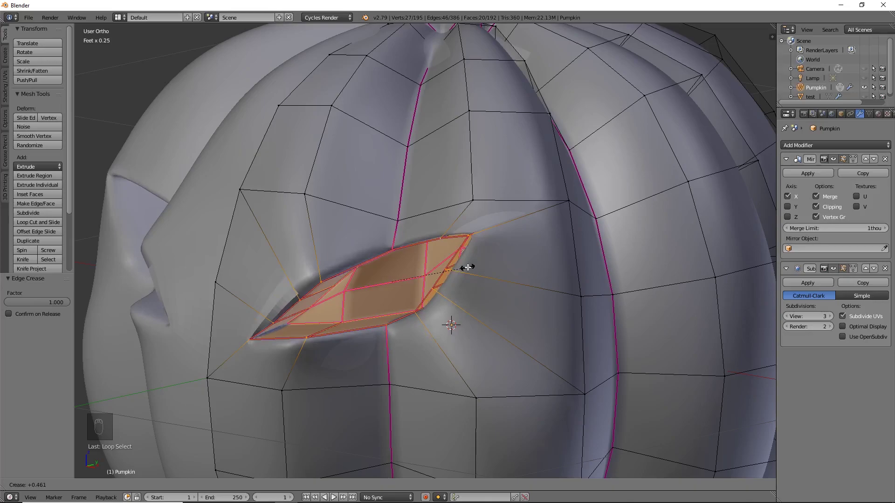
pyautogui.click(468, 267)
pyautogui.moveTo(468, 267); pyautogui.dragTo(443, 315, button='middle')
pyautogui.press('Tab')
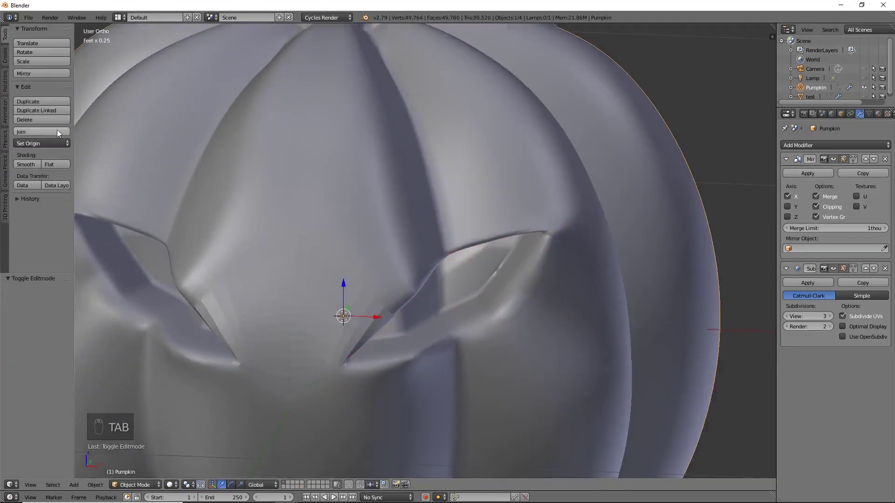
pyautogui.press('Tab')
pyautogui.scroll(2, 425, 305)
pyautogui.moveTo(419, 299); pyautogui.dragTo(425, 305, button='middle')
pyautogui.hotkey('shift', 'e')
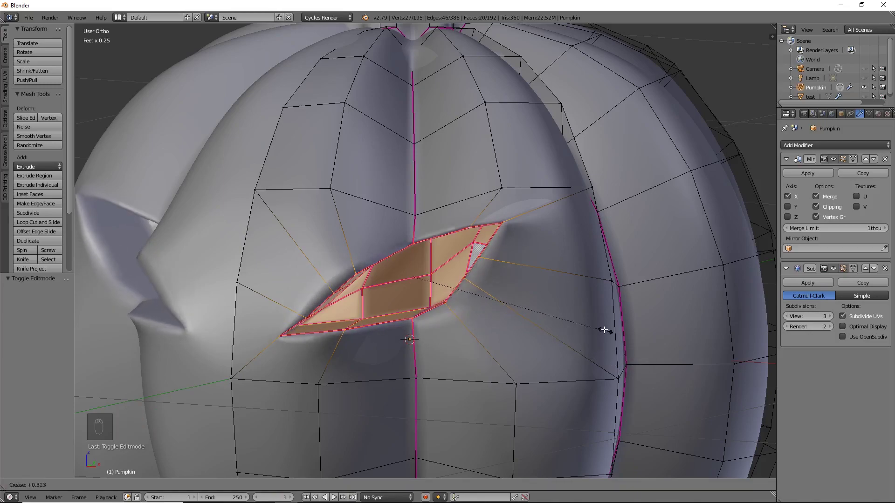
pyautogui.press('Escape')
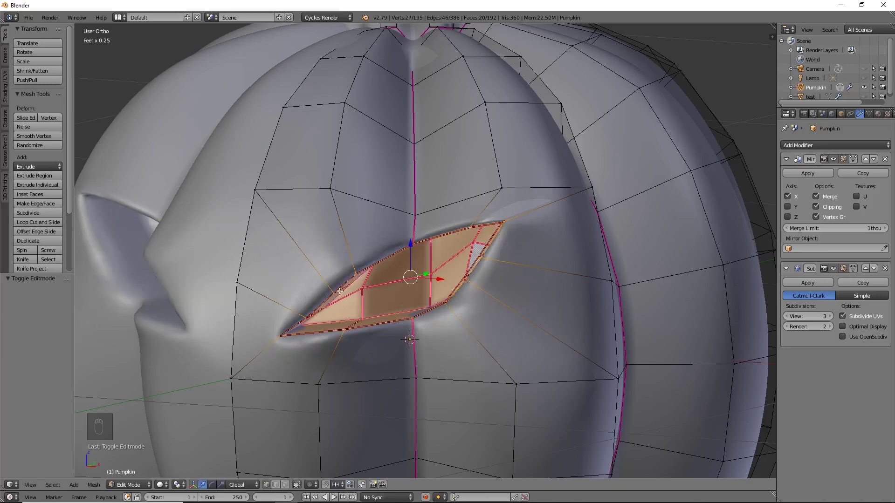
# - Soften the selected eye edges by changing their crease by -0.144 and inspect the mirrored eye opening
pyautogui.moveTo(340, 298); pyautogui.dragTo(227, 339, button='middle')
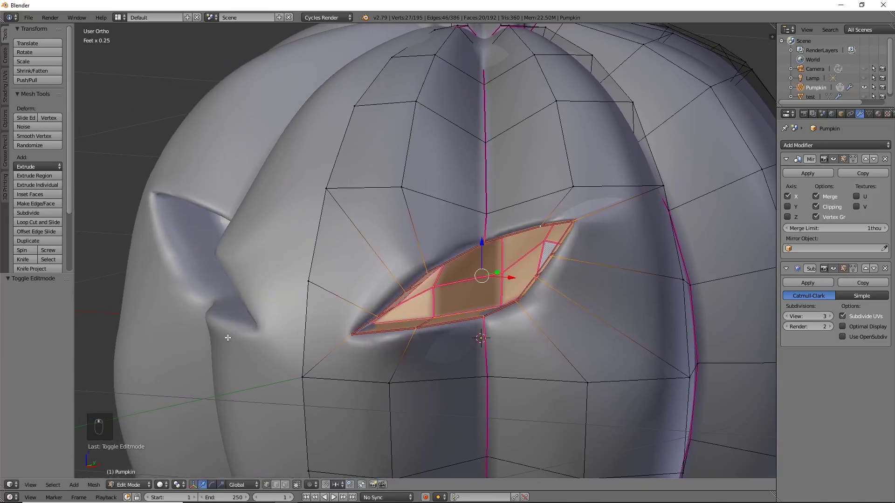
pyautogui.moveTo(258, 323); pyautogui.dragTo(228, 321, button='middle')
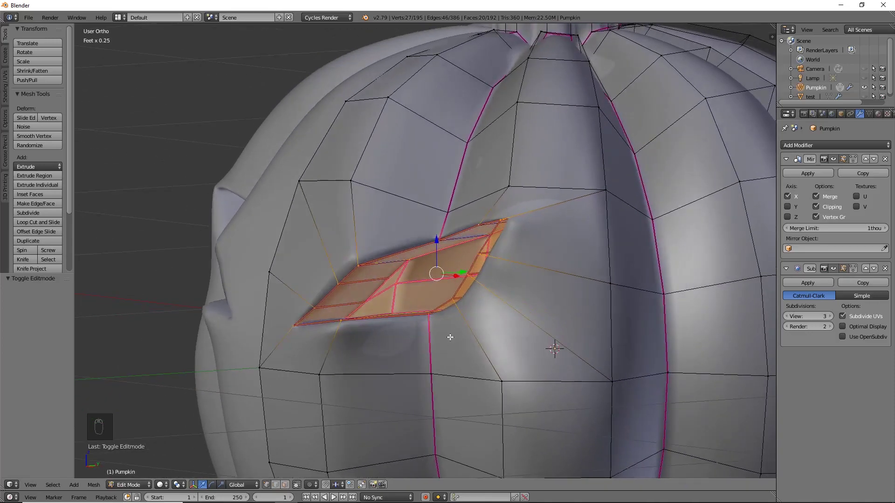
pyautogui.hotkey('shift', 'e')
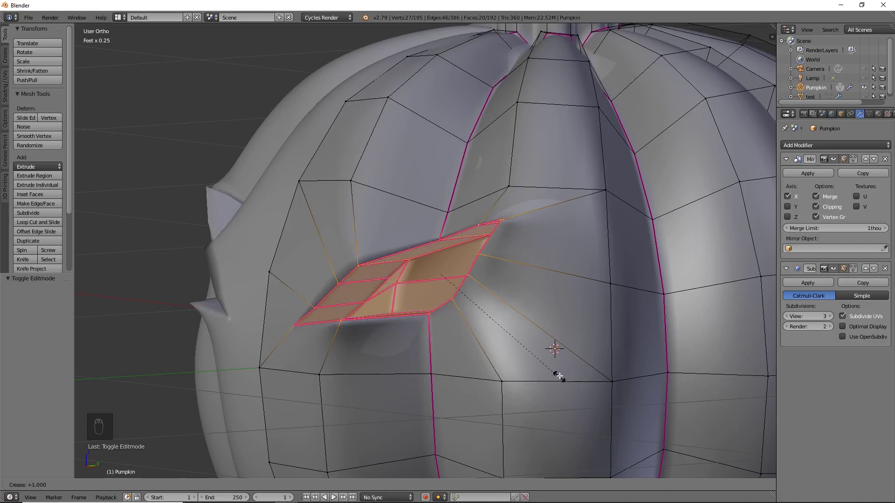
pyautogui.click(488, 302)
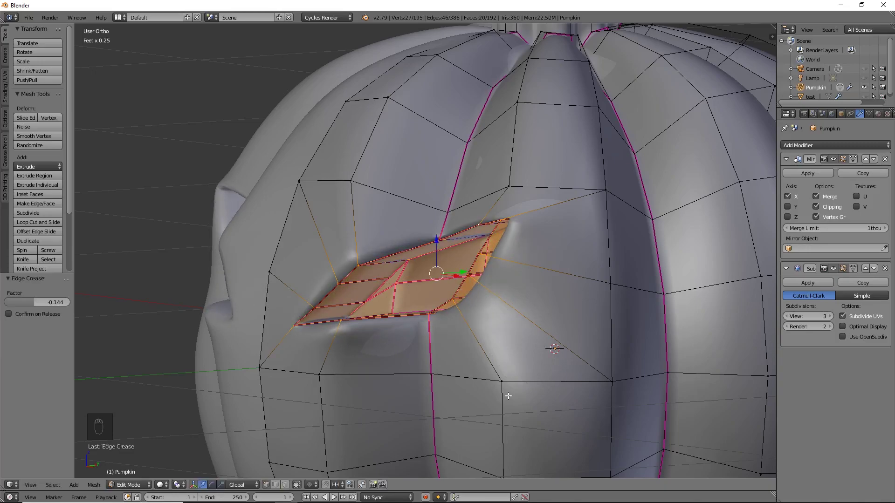
pyautogui.moveTo(505, 397); pyautogui.dragTo(445, 400, button='middle')
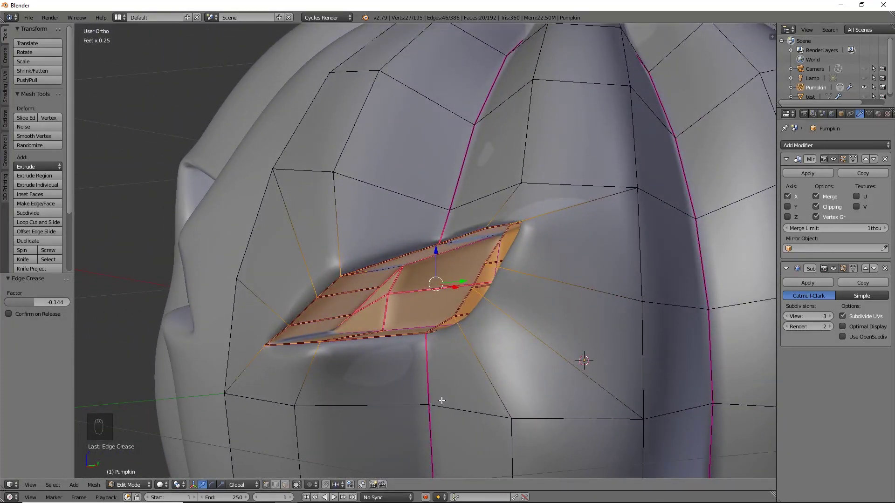
pyautogui.moveTo(345, 380); pyautogui.dragTo(341, 273, button='middle')
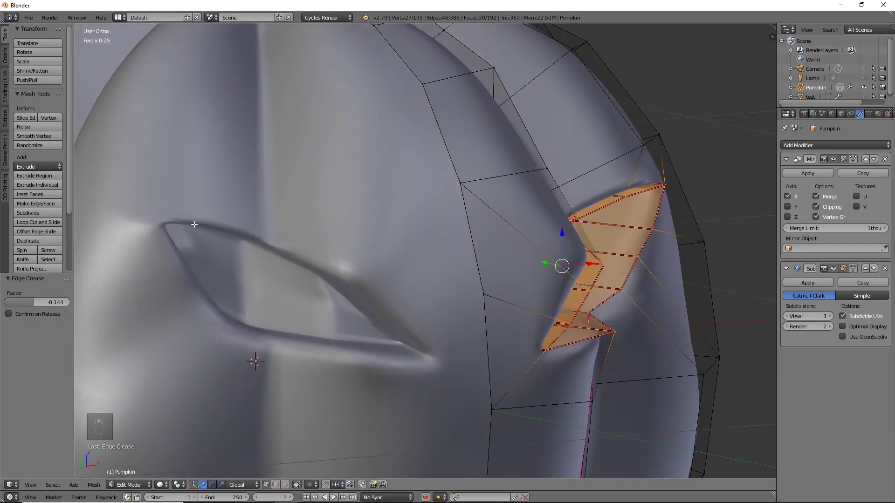
pyautogui.moveTo(557, 353); pyautogui.dragTo(487, 343, button='middle')
# - Show the pumpkin in front view and clear the mesh selection
pyautogui.press('KP_1')
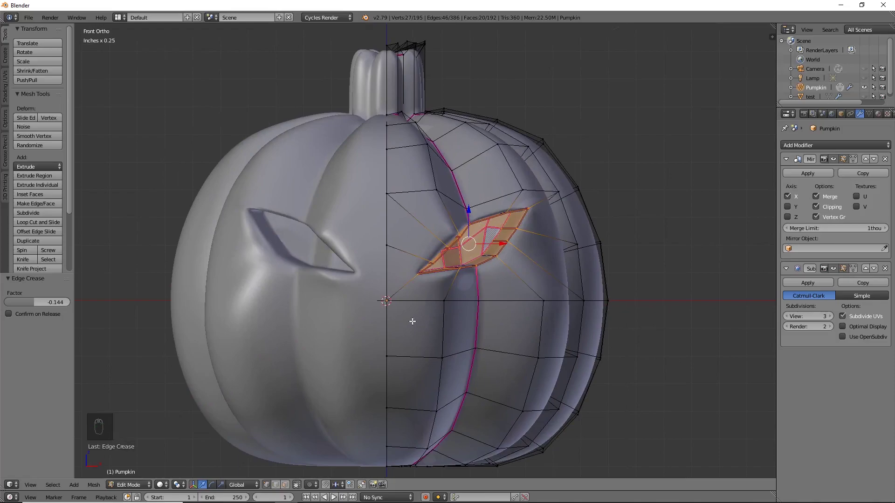
pyautogui.keyDown('shift'); pyautogui.moveTo(435, 332); pyautogui.dragTo(438, 294, button='middle'); pyautogui.keyUp('shift')
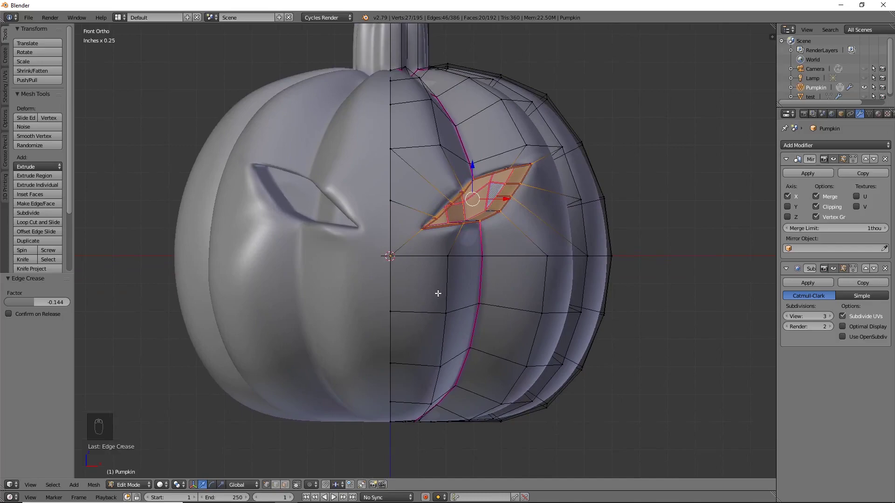
pyautogui.press('a')
pyautogui.keyDown('shift'); pyautogui.moveTo(494, 357); pyautogui.dragTo(468, 355, button='middle'); pyautogui.keyUp('shift')
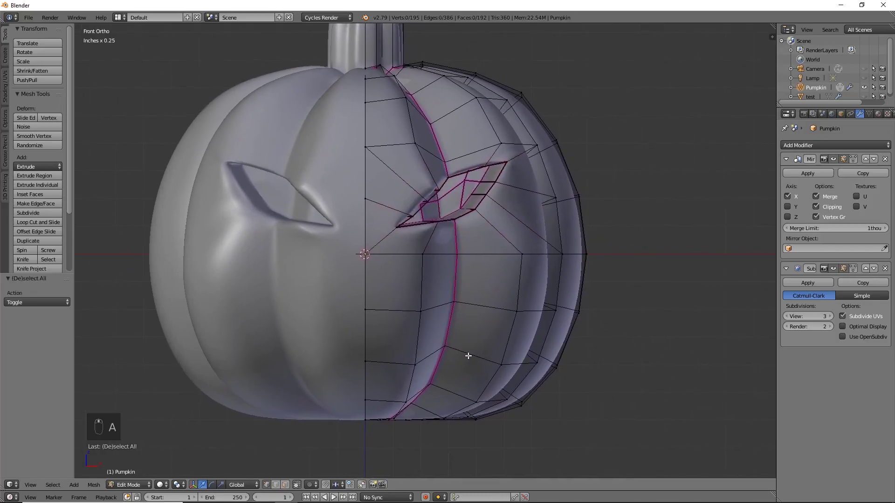
# - Select the ten faces below the eye that form half of a wide grin, from the centre line to the pumpkin's side
pyautogui.keyDown('shift'); pyautogui.moveTo(516, 399); pyautogui.dragTo(497, 406, button='middle'); pyautogui.keyUp('shift')
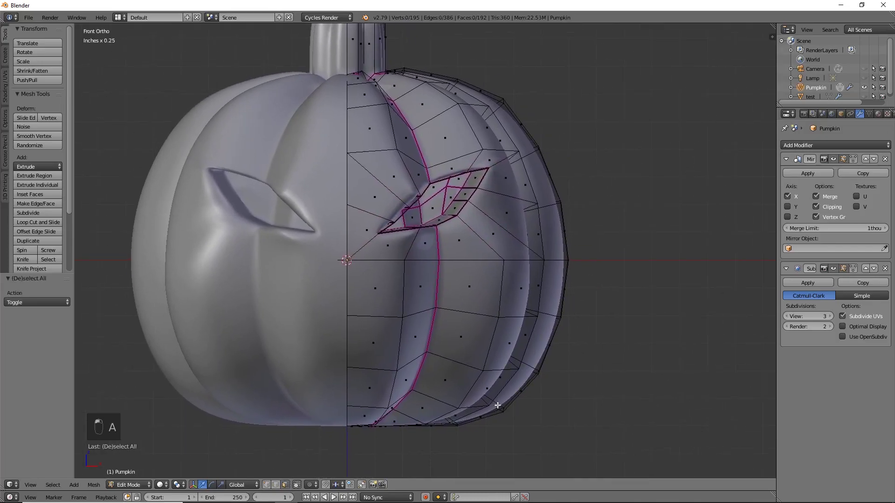
pyautogui.keyDown('shift'); pyautogui.moveTo(408, 435); pyautogui.dragTo(402, 436, button='middle'); pyautogui.keyUp('shift')
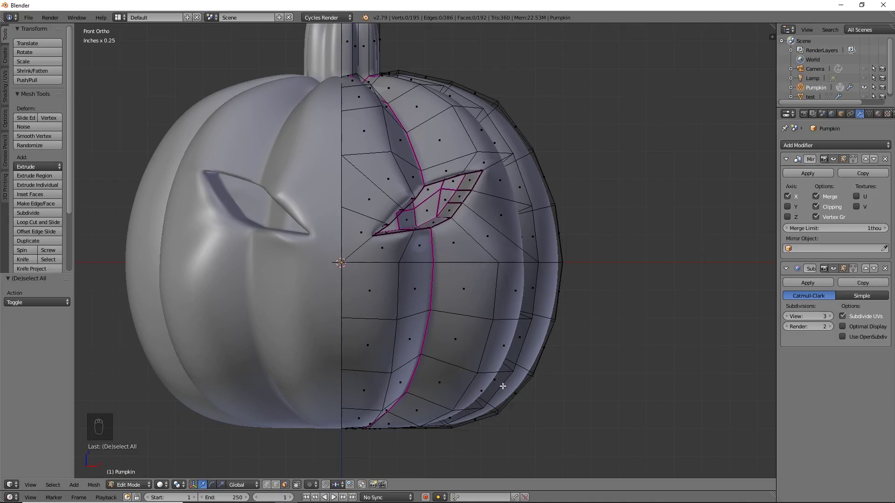
pyautogui.rightClick(368, 345)
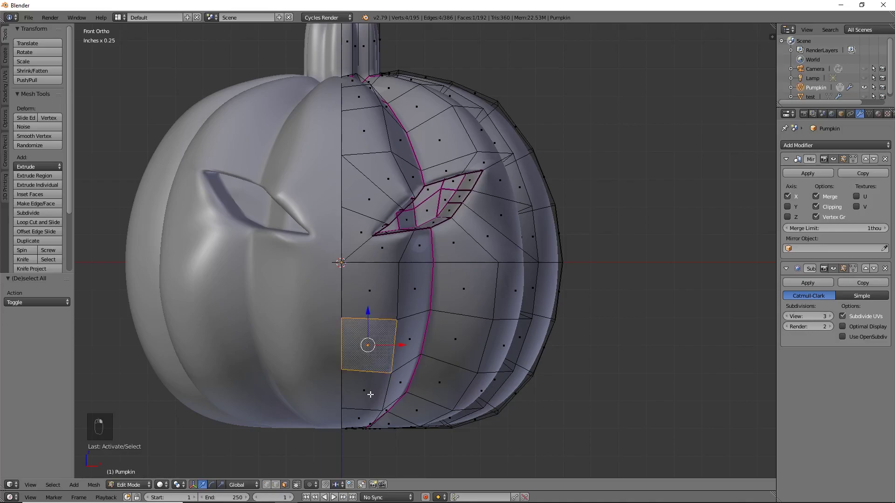
pyautogui.keyDown('shift'); pyautogui.rightClick(369, 391); pyautogui.keyUp('shift')
pyautogui.keyDown('shift'); pyautogui.rightClick(400, 383); pyautogui.keyUp('shift')
pyautogui.keyDown('shift'); pyautogui.rightClick(409, 340); pyautogui.keyUp('shift')
pyautogui.keyDown('shift'); pyautogui.rightClick(439, 381); pyautogui.keyUp('shift')
pyautogui.keyDown('shift'); pyautogui.rightClick(464, 347); pyautogui.keyUp('shift')
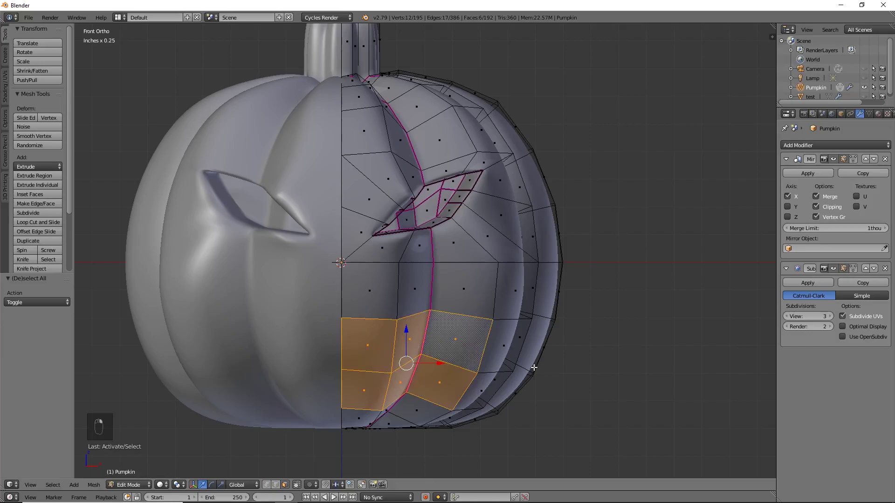
pyautogui.keyDown('shift'); pyautogui.rightClick(455, 295); pyautogui.keyUp('shift')
pyautogui.keyDown('shift'); pyautogui.rightClick(506, 299); pyautogui.keyUp('shift')
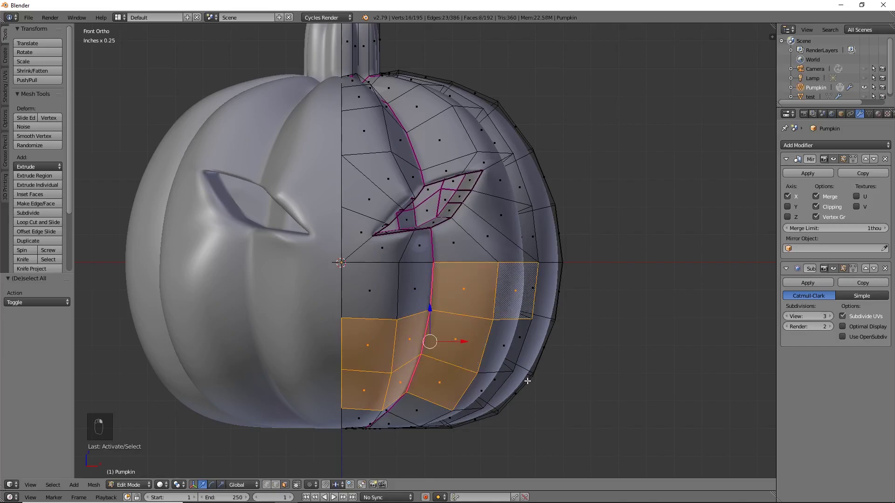
pyautogui.keyDown('shift'); pyautogui.rightClick(504, 345); pyautogui.keyUp('shift')
pyautogui.keyDown('shift'); pyautogui.rightClick(482, 391); pyautogui.keyUp('shift')
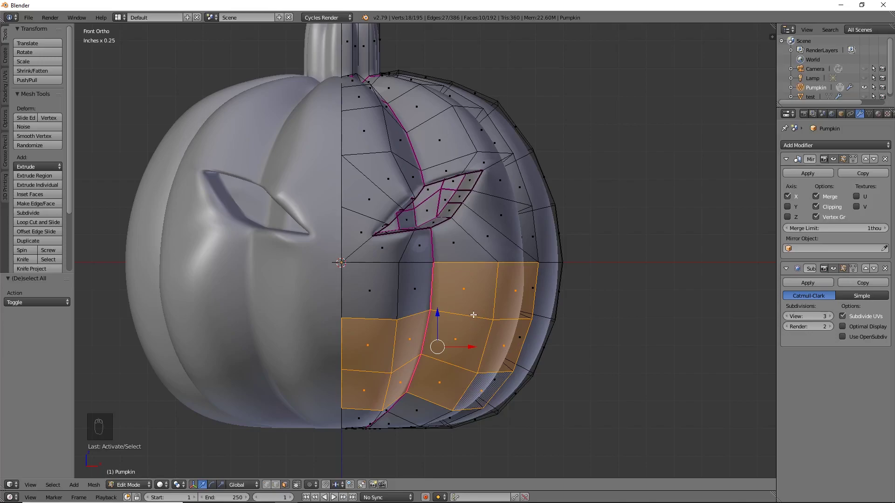
# - Extrude the selected mouth faces in place and scale them to about 0.774 along Z
pyautogui.press('e')
pyautogui.rightClick(397, 386)
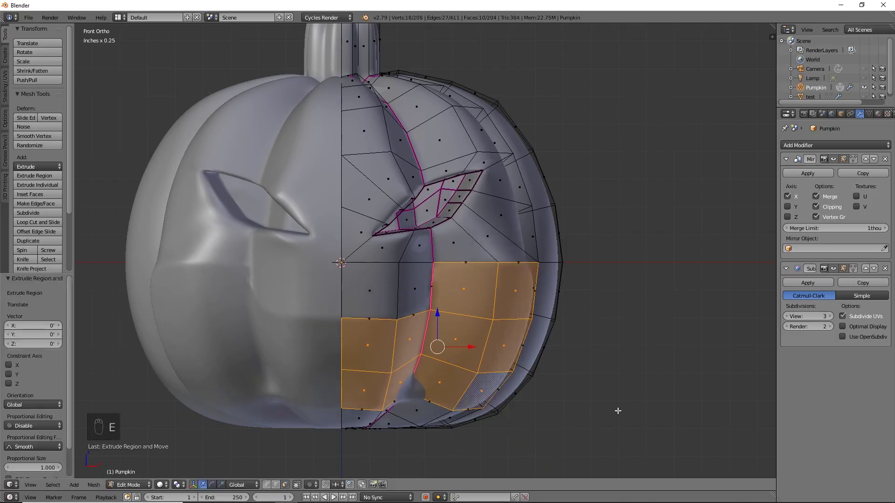
pyautogui.press('s')
pyautogui.press('z')
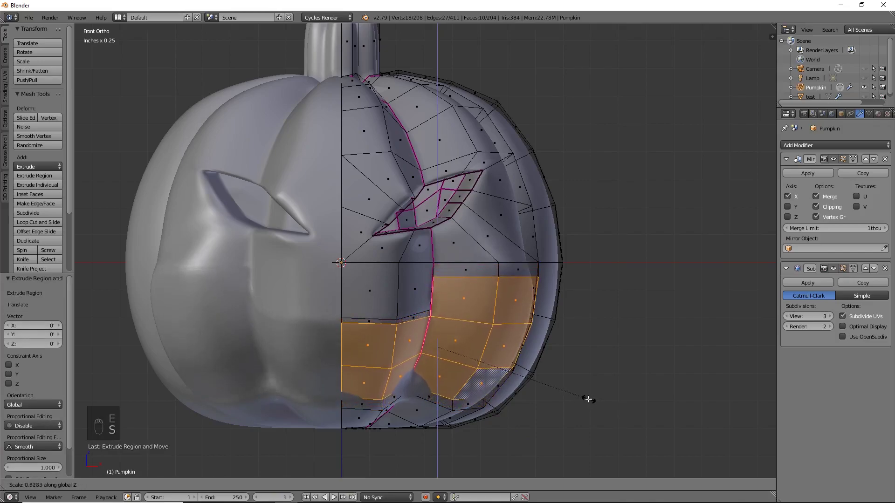
pyautogui.click(578, 398)
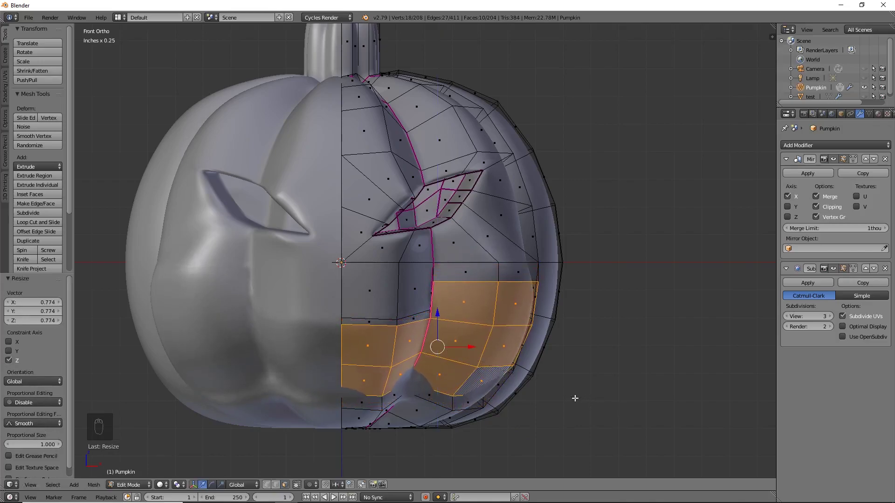
# - Undo a small X shift of the mouth faces and scale them uniformly to about 0.937
pyautogui.moveTo(472, 348); pyautogui.dragTo(470, 348)
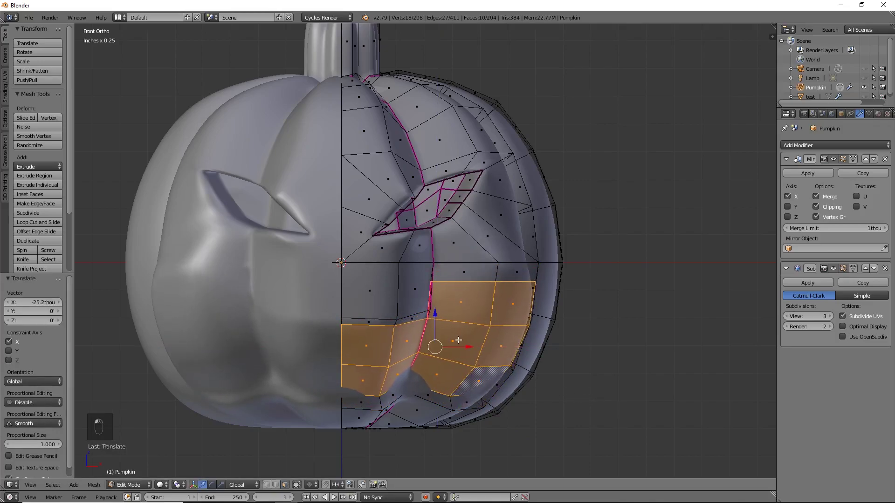
pyautogui.hotkey('ctrl', 'z')
pyautogui.scroll(5, 534, 362)
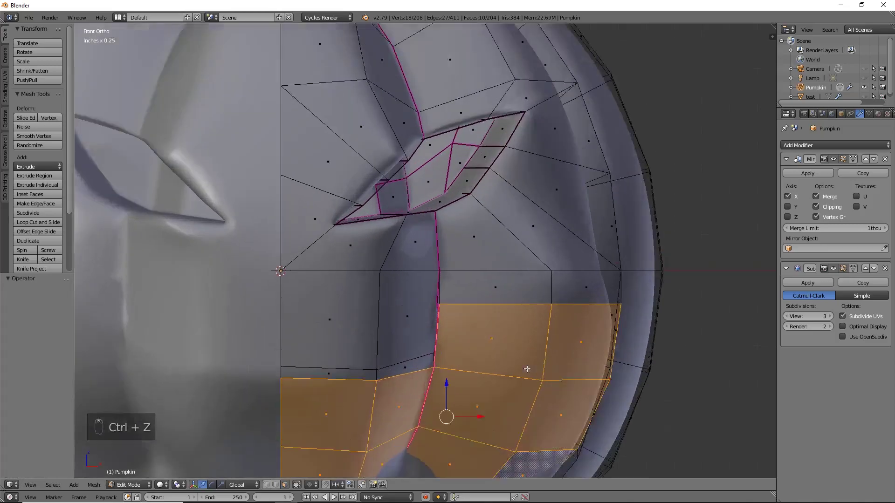
pyautogui.press('s')
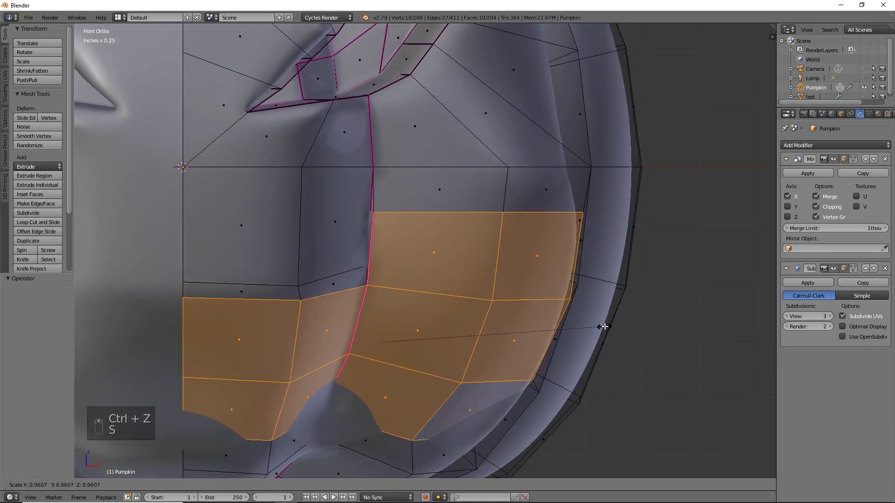
pyautogui.click(599, 326)
pyautogui.keyDown('shift'); pyautogui.moveTo(468, 326); pyautogui.dragTo(537, 369, button='middle'); pyautogui.keyUp('shift')
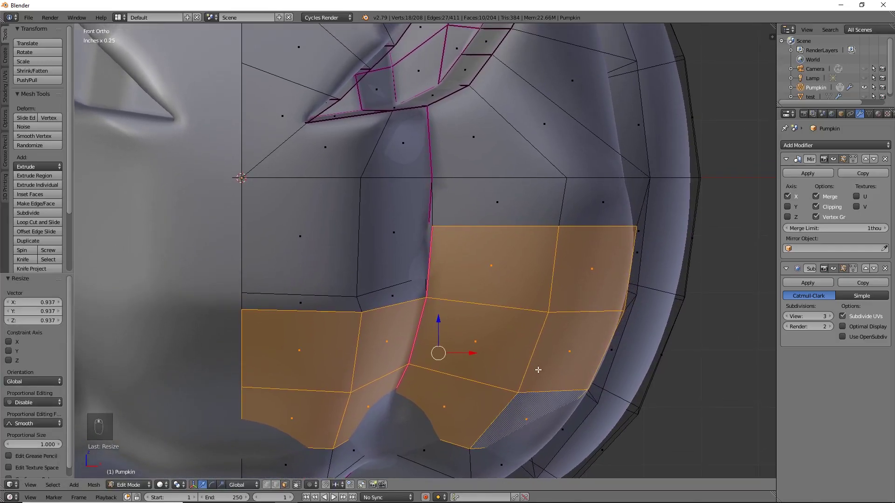
# - In wireframe, remove the crease from the groove edge at the mouth's upper part with a factor of about -0.993
pyautogui.press('z')
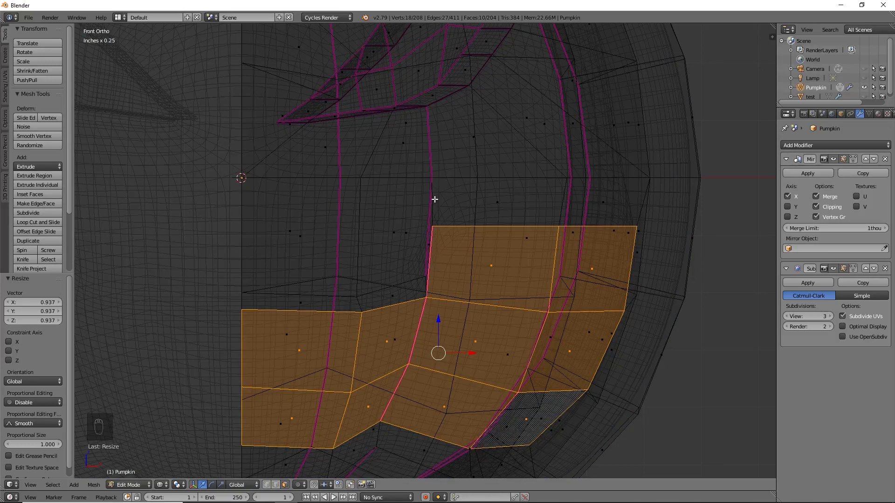
pyautogui.click(277, 486)
pyautogui.rightClick(433, 254)
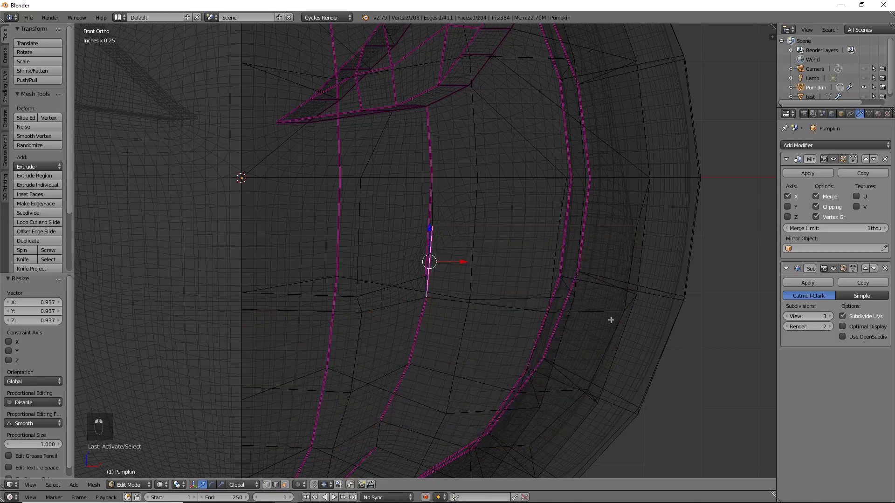
pyautogui.hotkey('shift', 'e')
pyautogui.click(558, 295)
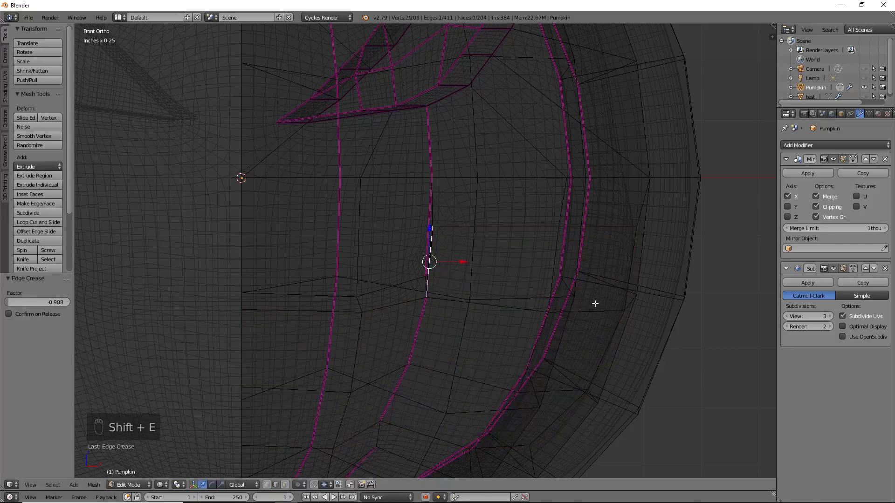
pyautogui.hotkey('shift', 'e')
pyautogui.click(430, 264)
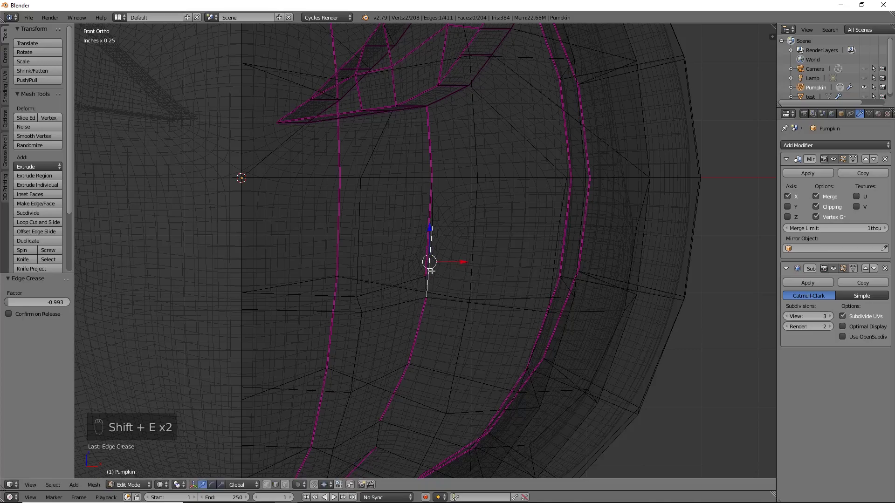
# - Crease the two short groove edges joining the mouth outline to the surrounding pumpkin with a factor of 1
pyautogui.keyDown('shift'); pyautogui.scroll(-2, 428, 359); pyautogui.keyUp('shift')
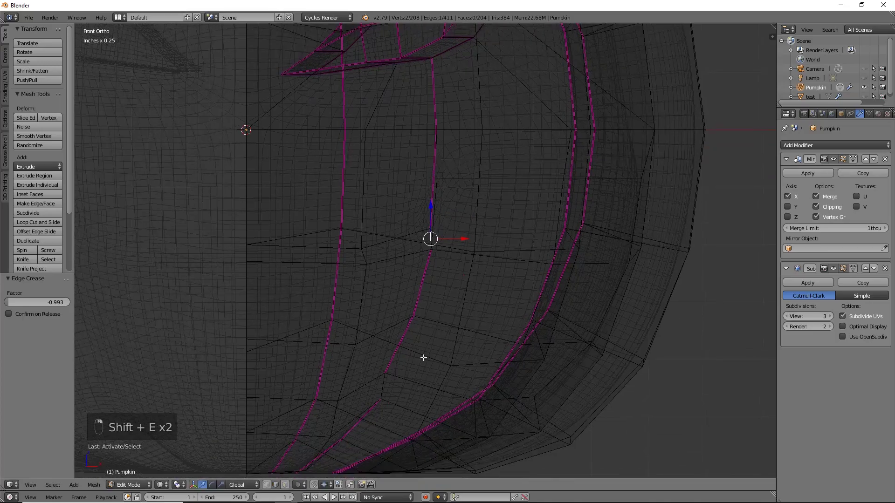
pyautogui.keyDown('shift'); pyautogui.rightClick(382, 382); pyautogui.keyUp('shift')
pyautogui.hotkey('shift', 'e')
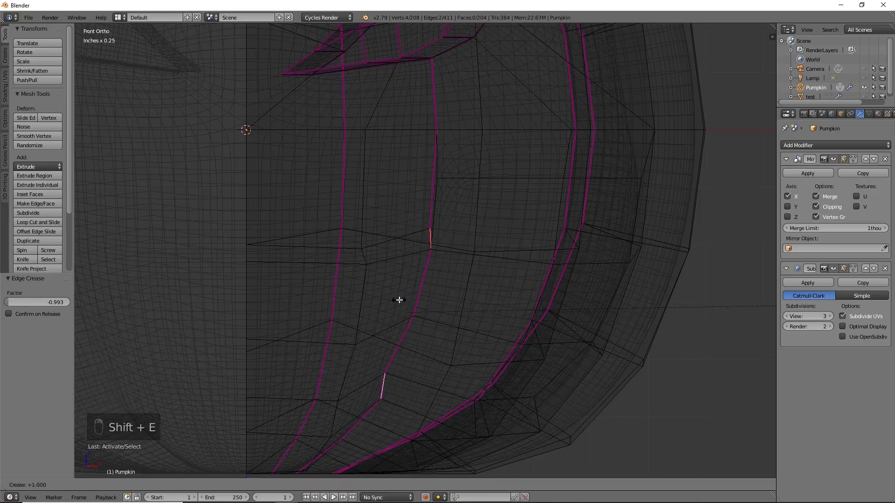
pyautogui.click(400, 300)
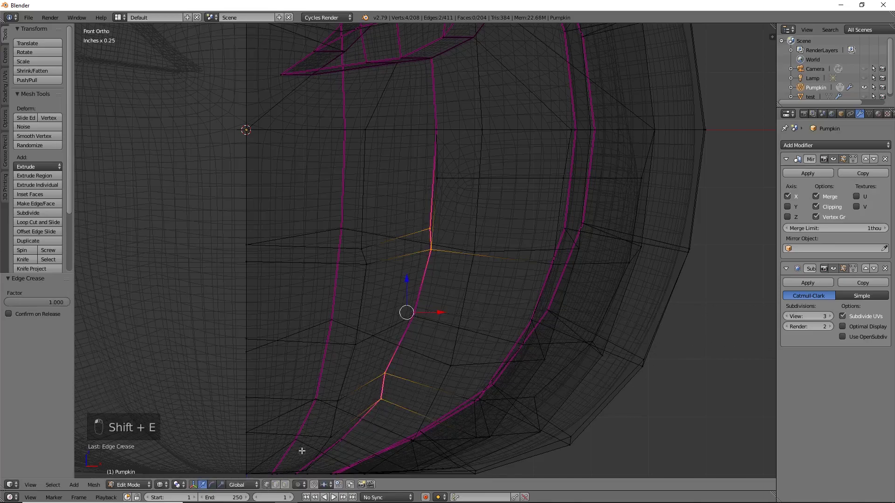
# - Nudge the mouth's three groove-line vertices into a smooth curve, shifting the lowest about 24.3 thou in X and -10.1 thou in Z
pyautogui.rightClick(385, 372)
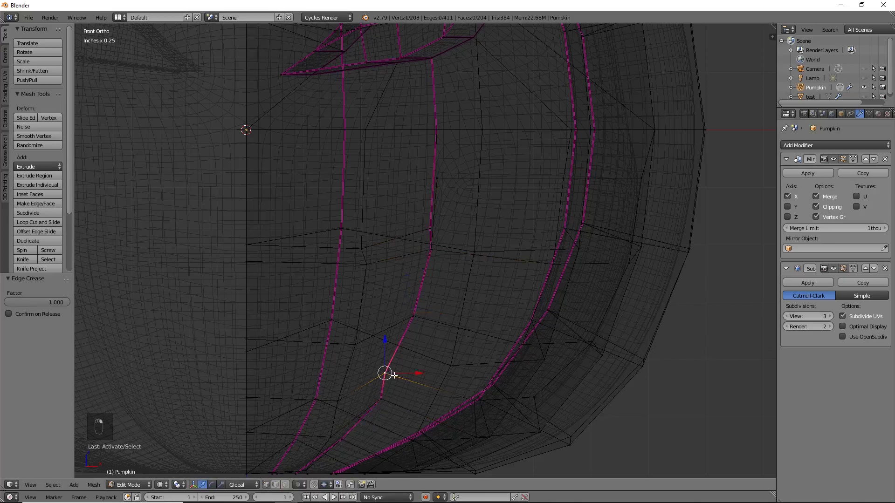
pyautogui.press('g')
pyautogui.click(400, 378)
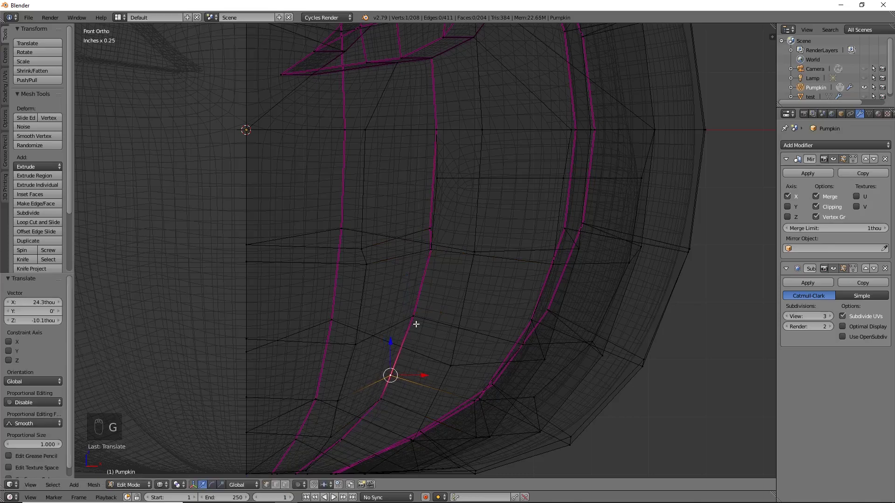
pyautogui.rightClick(431, 254)
pyautogui.press('g')
pyautogui.press('g')
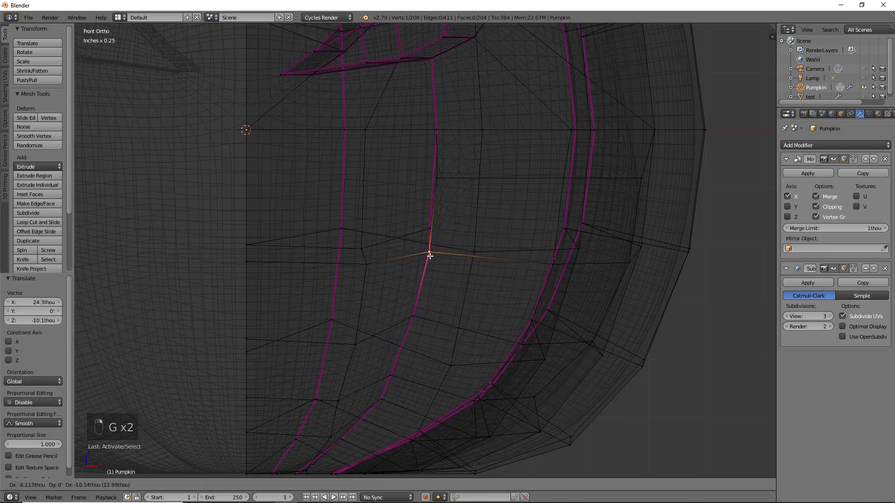
pyautogui.click(430, 256)
pyautogui.rightClick(414, 316)
pyautogui.press('g')
pyautogui.click(415, 313)
pyautogui.press('a')
pyautogui.scroll(-4, 480, 359)
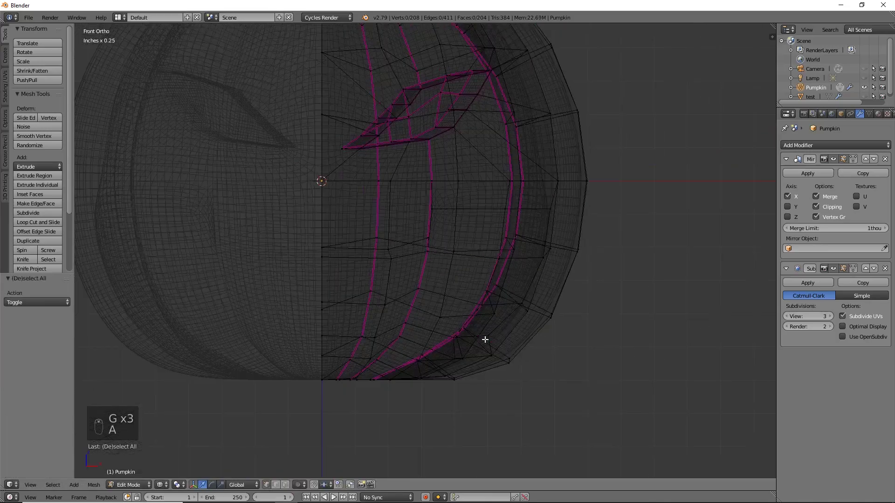
# - Return to solid shading and move the groove vertex on the mouth's raised upper edge about 28.1 thou along X
pyautogui.press('z')
pyautogui.moveTo(484, 314)
pyautogui.mouseDown(button='middle')
pyautogui.moveTo(489, 321)
pyautogui.moveTo(481, 320)
pyautogui.mouseUp(button='middle')
pyautogui.rightClick(432, 211)
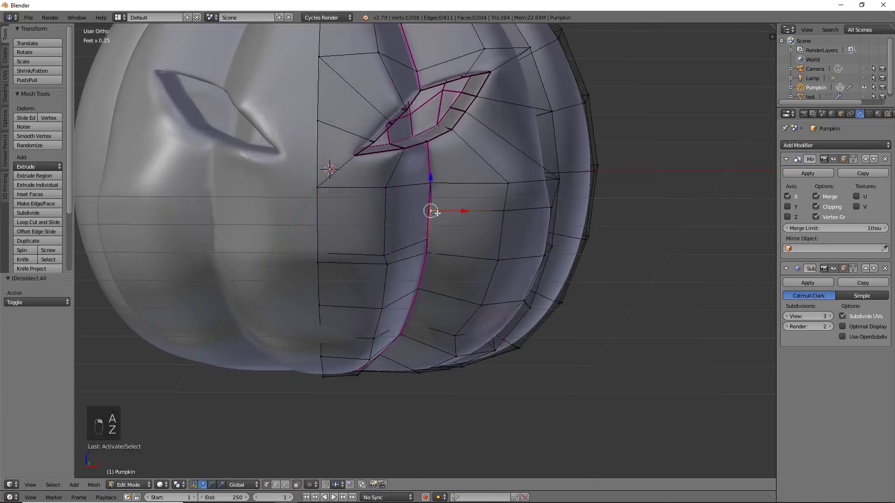
pyautogui.moveTo(467, 214); pyautogui.dragTo(470, 215)
pyautogui.keyDown('shift'); pyautogui.moveTo(478, 326); pyautogui.dragTo(489, 368, button='middle'); pyautogui.keyUp('shift')
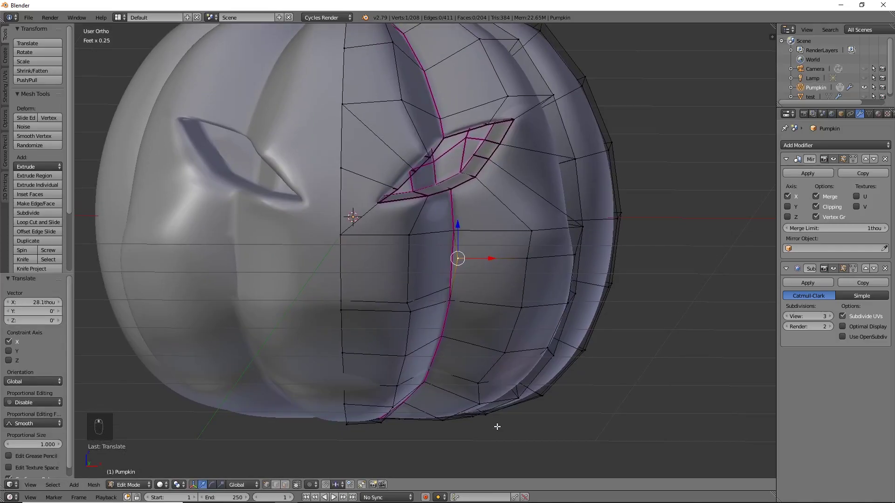
pyautogui.keyDown('shift'); pyautogui.moveTo(469, 432); pyautogui.dragTo(473, 426, button='middle'); pyautogui.keyUp('shift')
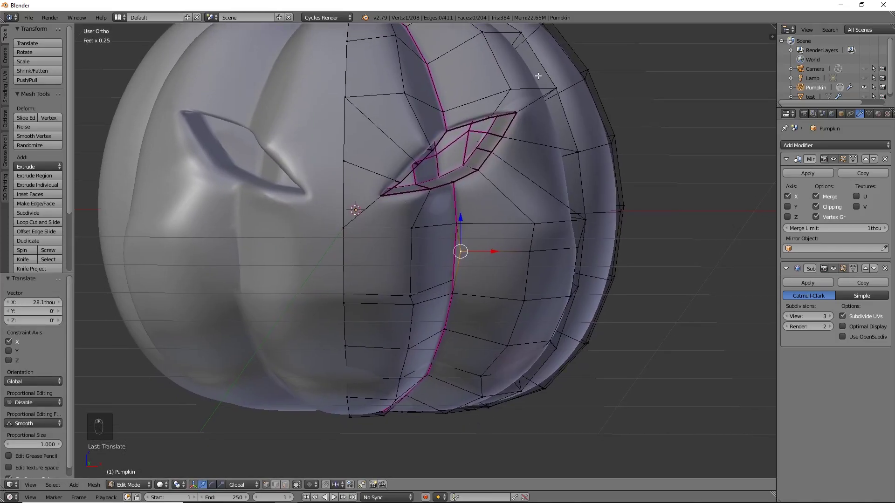
pyautogui.keyDown('shift'); pyautogui.moveTo(364, 272); pyautogui.dragTo(383, 255, button='middle'); pyautogui.keyUp('shift')
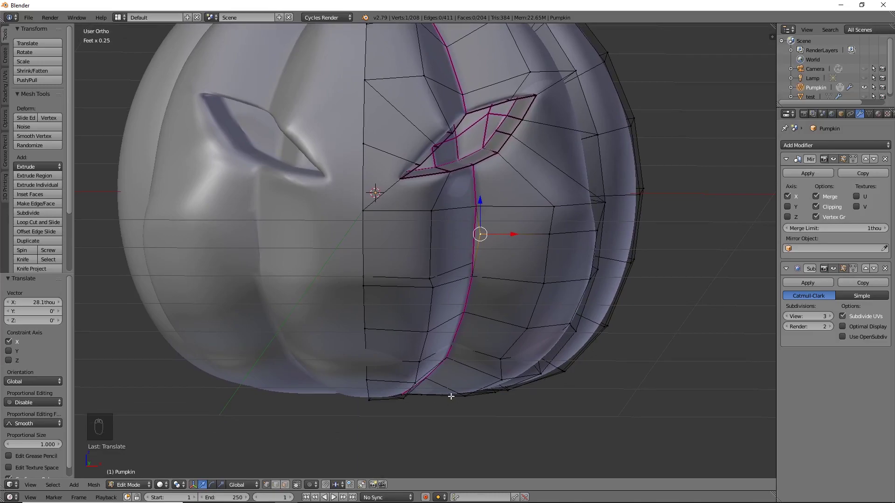
# - In front view, lower the upper lip's centre vertex along Z and move its neighbour about -12.2 thou in X and -132 thou in Z
pyautogui.press('KP_1')
pyautogui.scroll(3, 458, 393)
pyautogui.keyDown('shift'); pyautogui.moveTo(458, 369); pyautogui.dragTo(440, 356, button='middle'); pyautogui.keyUp('shift')
pyautogui.rightClick(321, 274)
pyautogui.press('g')
pyautogui.press('z')
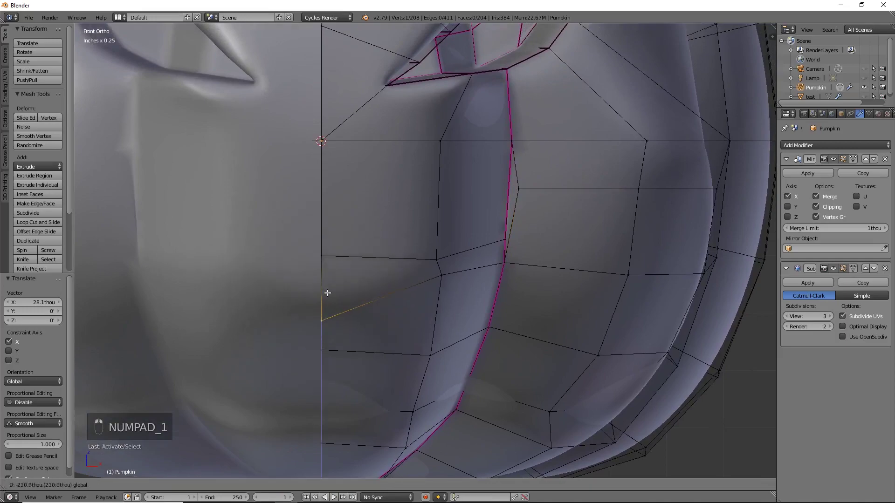
pyautogui.click(328, 292)
pyautogui.rightClick(439, 274)
pyautogui.press('g')
pyautogui.click(442, 344)
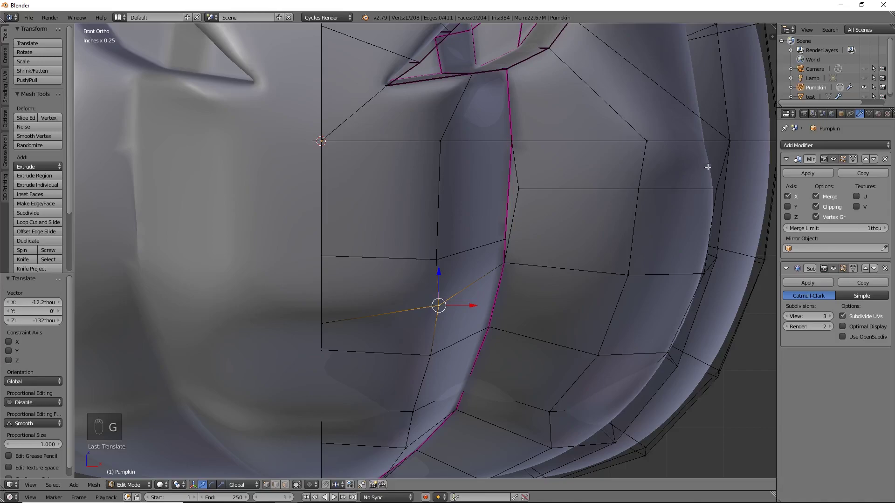
# - Lower the bottom lip's centre vertex along Z and move its neighbour about 30.4 thou in X and -16.2 thou in Z
pyautogui.rightClick(727, 141)
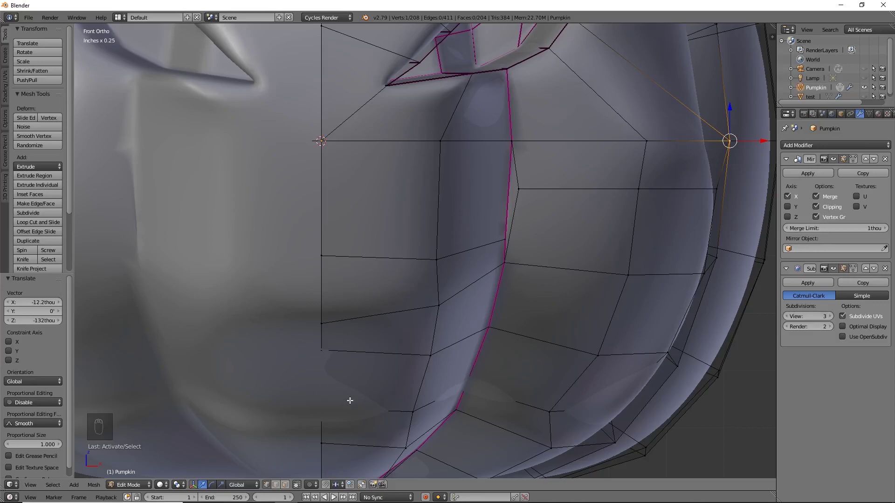
pyautogui.rightClick(328, 408)
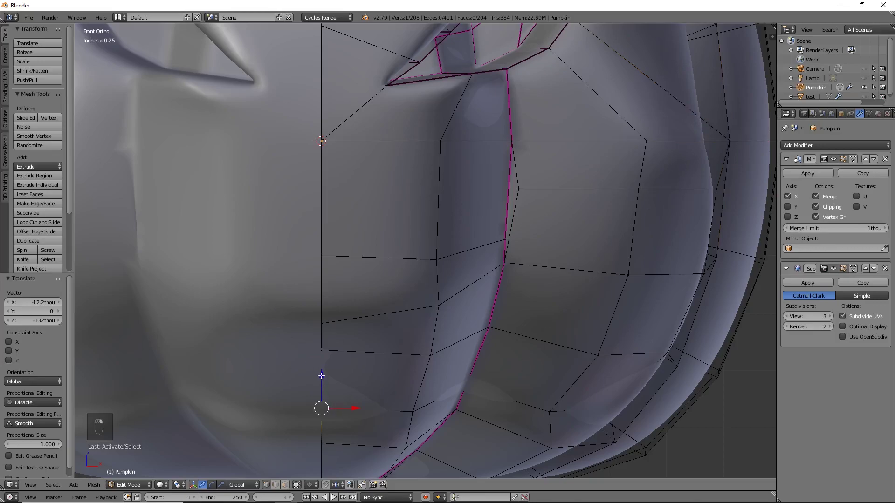
pyautogui.press('g')
pyautogui.press('z')
pyautogui.click(324, 394)
pyautogui.rightClick(420, 408)
pyautogui.press('g')
pyautogui.click(431, 415)
pyautogui.rightClick(470, 382)
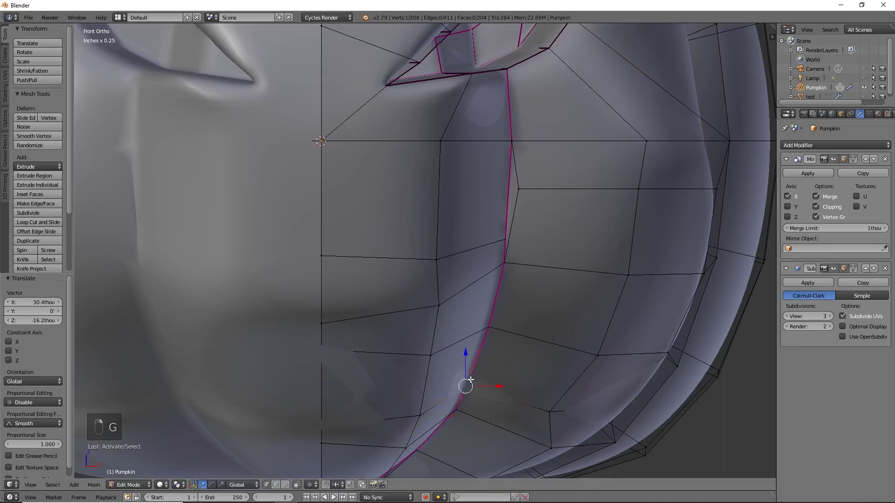
pyautogui.press('g')
pyautogui.rightClick(474, 390)
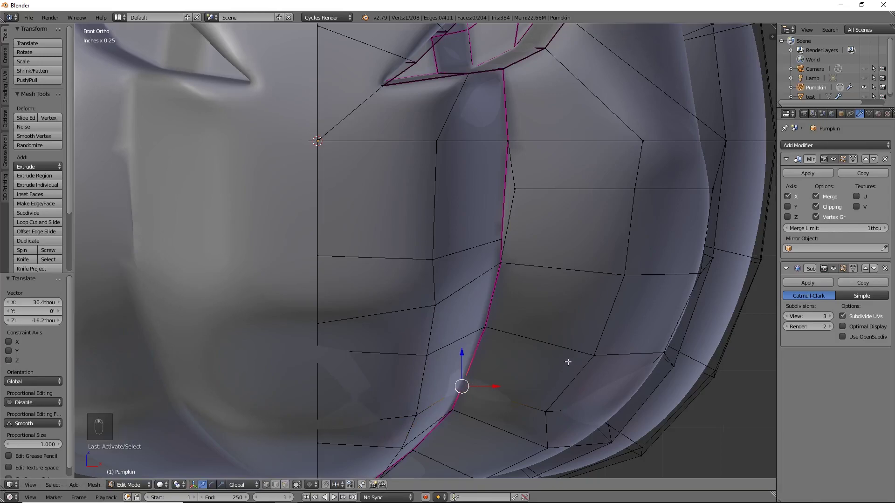
# - Move the bottom lip vertex beyond the groove outward about 96.4 thou along X
pyautogui.scroll(-3, 572, 362)
pyautogui.rightClick(461, 377)
pyautogui.press('g')
pyautogui.press('x')
pyautogui.click(489, 386)
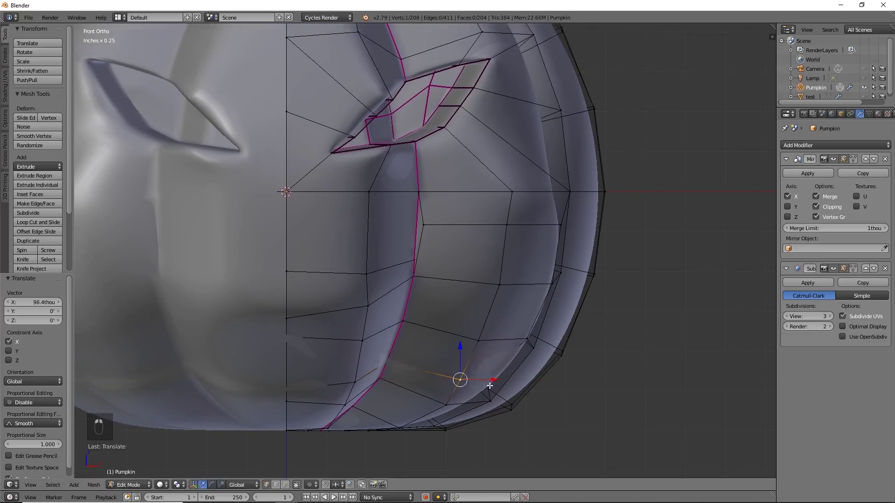
# - Shift the two lower vertices along the outer cheek edge slightly and move the upper one about -29.2 thou in X and 61.3 thou in Z
pyautogui.rightClick(524, 338)
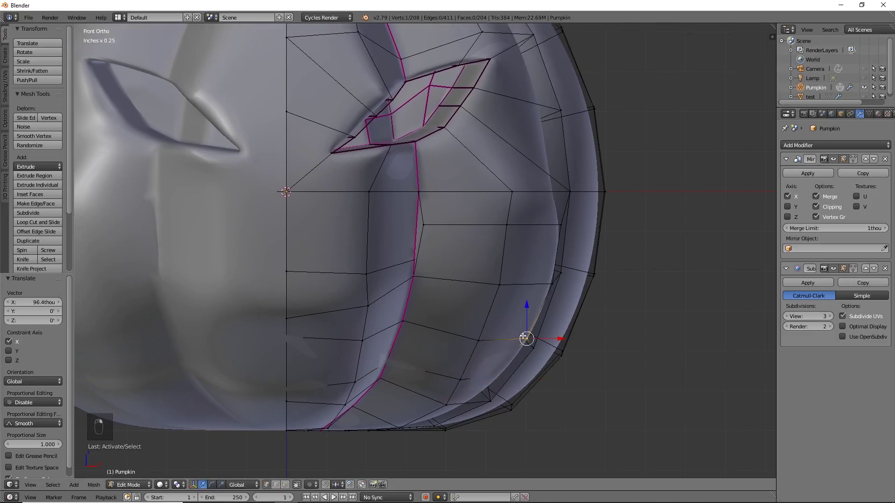
pyautogui.press('g')
pyautogui.click(527, 329)
pyautogui.rightClick(551, 282)
pyautogui.press('g')
pyautogui.click(550, 281)
pyautogui.rightClick(559, 225)
pyautogui.press('g')
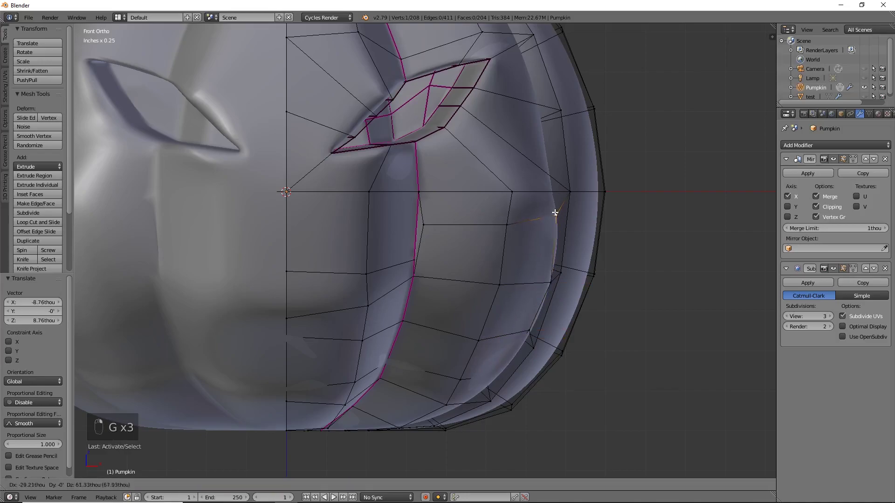
pyautogui.click(555, 213)
# - Move the mid-cheek vertex about 73 thou in X and 64.3 thou in Z, and pull the two vertices above it outward and down
pyautogui.rightClick(502, 282)
pyautogui.press('g')
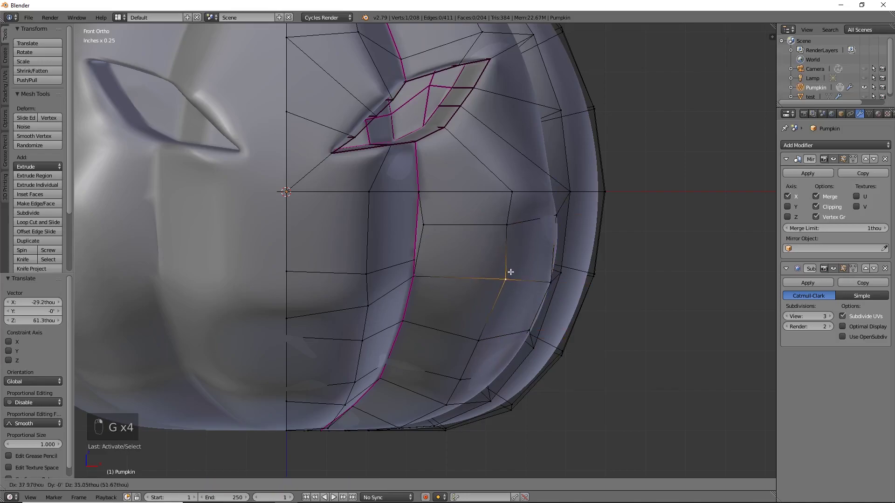
pyautogui.click(513, 269)
pyautogui.rightClick(431, 225)
pyautogui.press('g')
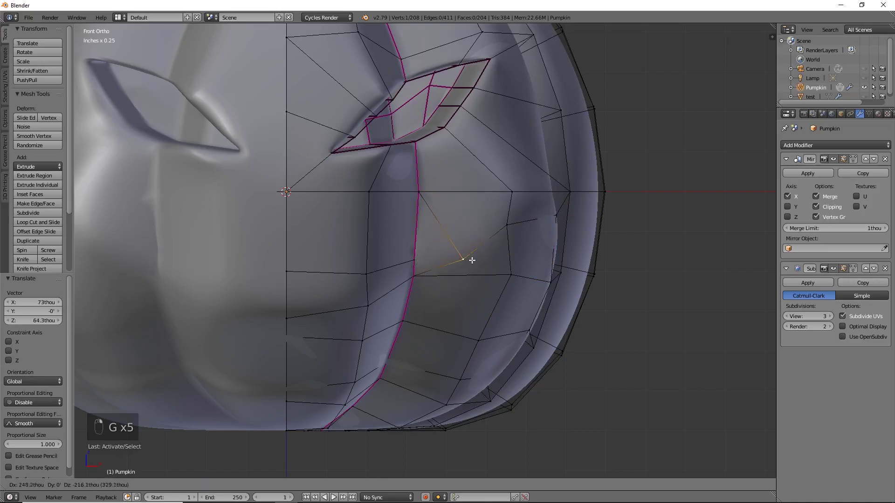
pyautogui.click(486, 254)
pyautogui.rightClick(503, 226)
pyautogui.press('g')
pyautogui.click(516, 247)
# - Lower the groove vertex on the mouth's upper edge and move the cheek vertex beside it inward and down
pyautogui.rightClick(415, 276)
pyautogui.press('g')
pyautogui.click(410, 296)
pyautogui.rightClick(480, 253)
pyautogui.press('g')
pyautogui.click(451, 276)
# - Move the upper lip vertex just inside the groove about -26.3 thou in X and -38 thou in Z
pyautogui.rightClick(369, 305)
pyautogui.press('g')
pyautogui.click(370, 306)
pyautogui.press('g')
pyautogui.click(367, 314)
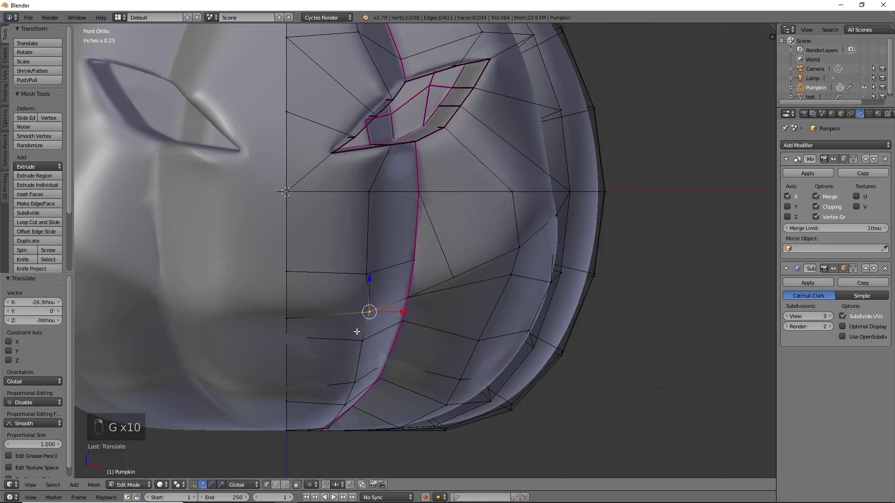
# - Reposition the centre-line vertices below the upper lip and lower the neighbouring vertex just inside the groove to line up
pyautogui.rightClick(292, 383)
pyautogui.press('g')
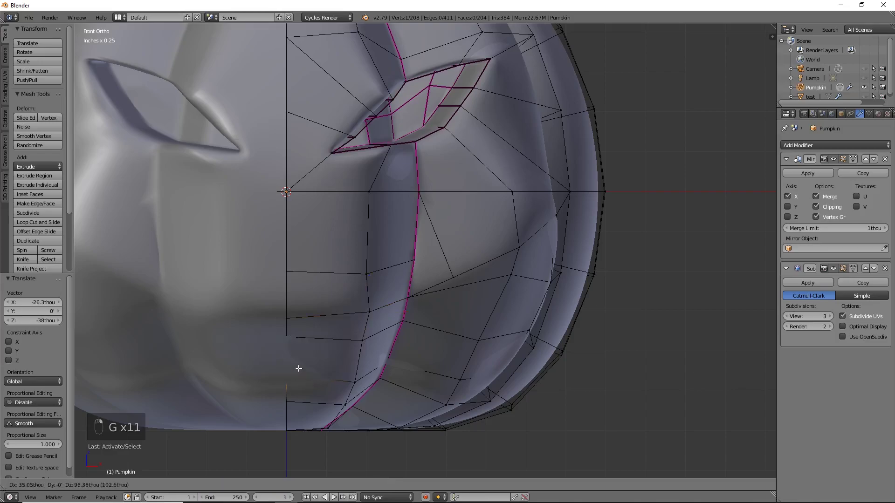
pyautogui.click(298, 373)
pyautogui.press('g')
pyautogui.click(293, 353)
pyautogui.rightClick(364, 345)
pyautogui.press('g')
pyautogui.click(359, 357)
# - Move the middle mouth row's groove vertex about -61.3 thou in X and -172 thou in Z, and its outer neighbour 29.2 thou in X and 96.4 thou in Z
pyautogui.rightClick(402, 323)
pyautogui.press('g')
pyautogui.click(394, 353)
pyautogui.rightClick(487, 340)
pyautogui.press('g')
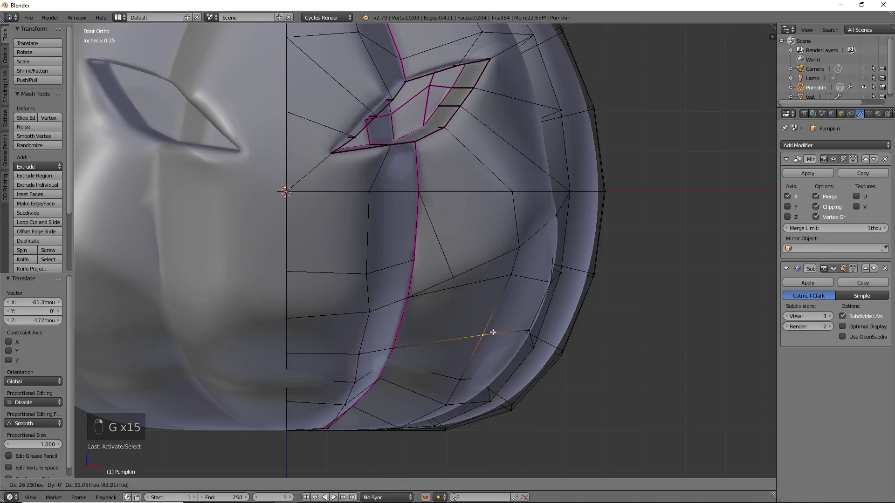
pyautogui.click(493, 324)
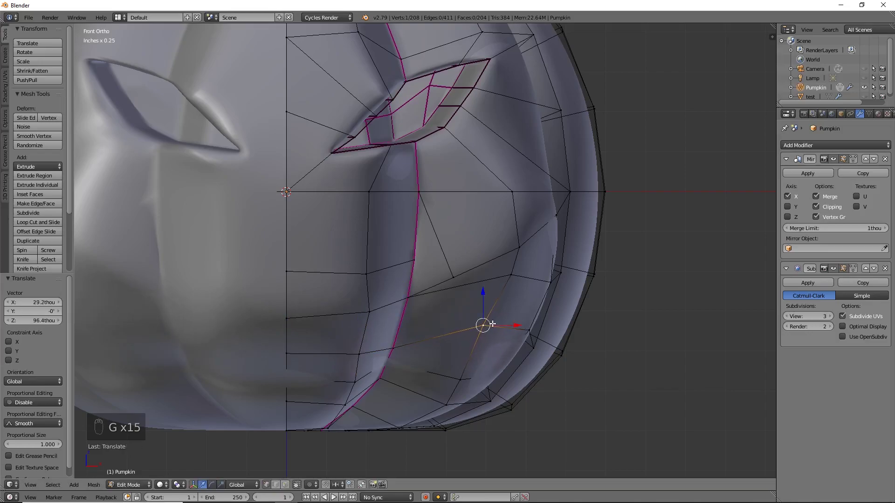
# - Pull two outer vertices near the mouth corner inward, moving the lower one about -96.4 thou in X and -8.76 thou in Z
pyautogui.rightClick(560, 282)
pyautogui.press('g')
pyautogui.click(543, 280)
pyautogui.rightClick(527, 332)
pyautogui.press('g')
pyautogui.click(515, 335)
# - Move the bottom lip vertex beyond the groove about 64.3 thou in X and 137 thou in Z
pyautogui.rightClick(455, 380)
pyautogui.press('g')
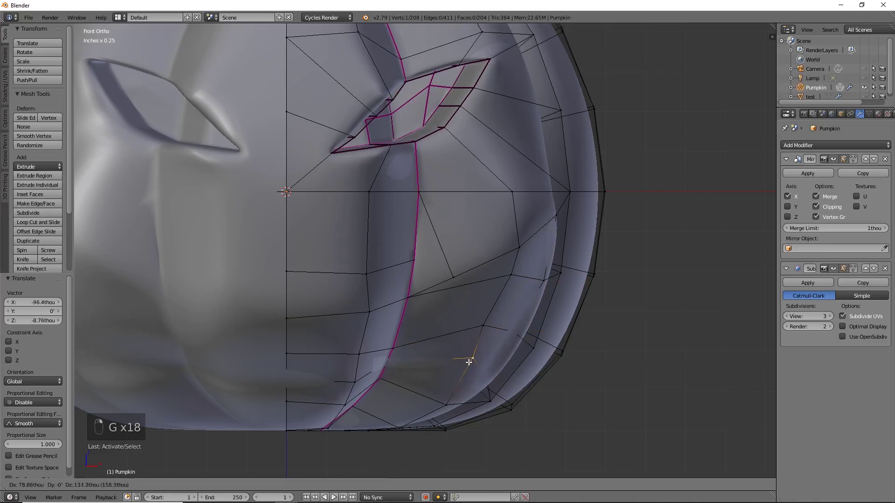
pyautogui.click(466, 362)
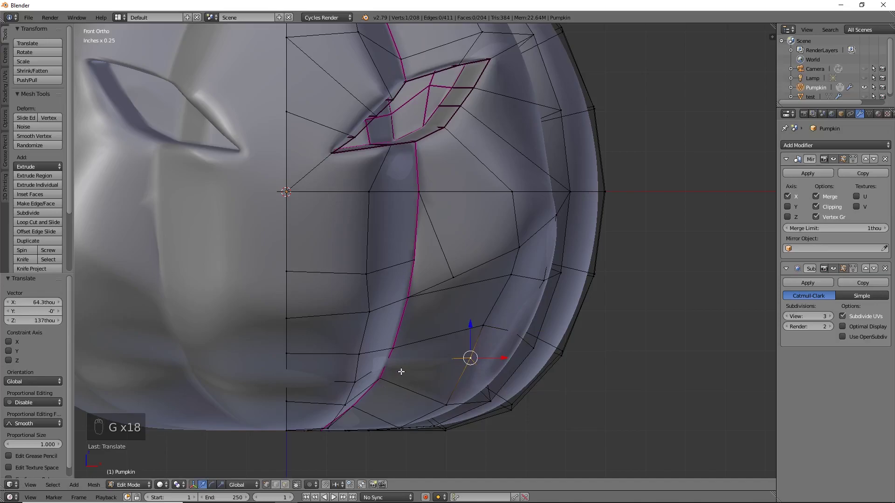
# - In right-side wireframe view, pull the lower lip vertex on the front profile forward about -158 thou along Y
pyautogui.moveTo(487, 338); pyautogui.dragTo(473, 379, button='middle')
pyautogui.scroll(2, 532, 358)
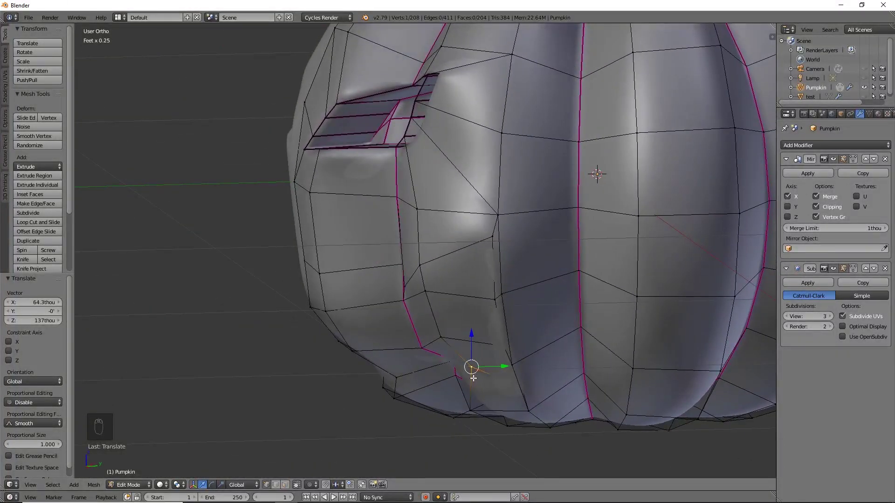
pyautogui.press('KP_3')
pyautogui.press('z')
pyautogui.rightClick(440, 359)
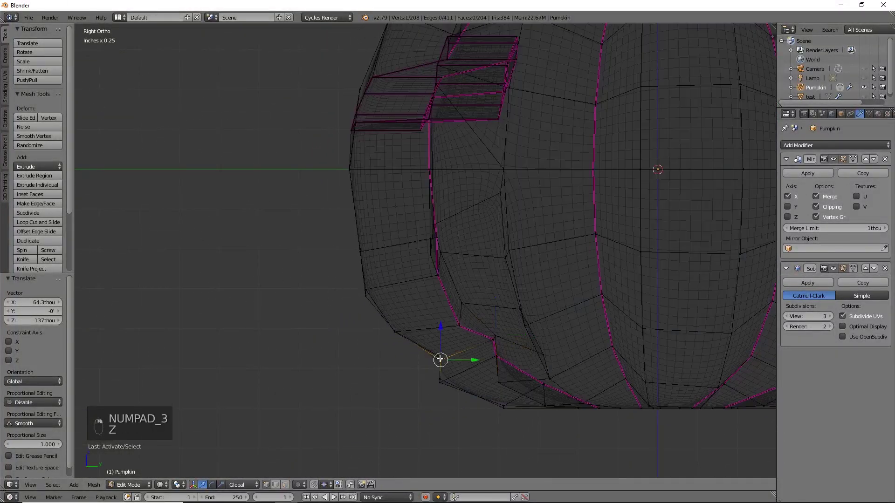
pyautogui.press('g')
pyautogui.press('y')
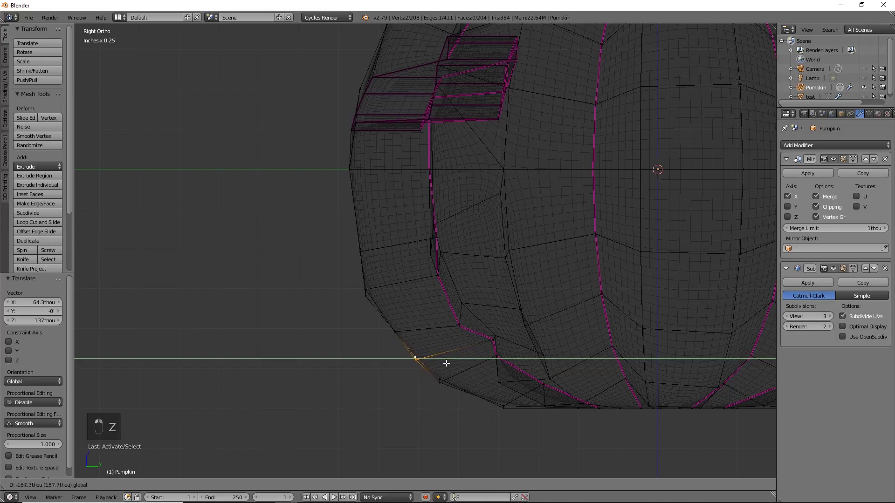
pyautogui.click(446, 363)
# - Pull the groove vertex on the lower lip forward about -131 thou along Y and the vertex behind it about -149 thou
pyautogui.press('g')
pyautogui.press('y')
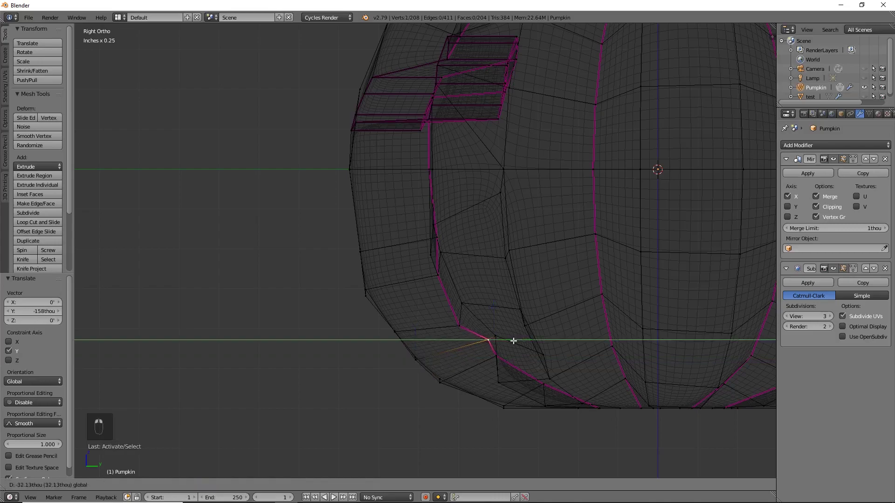
pyautogui.click(497, 338)
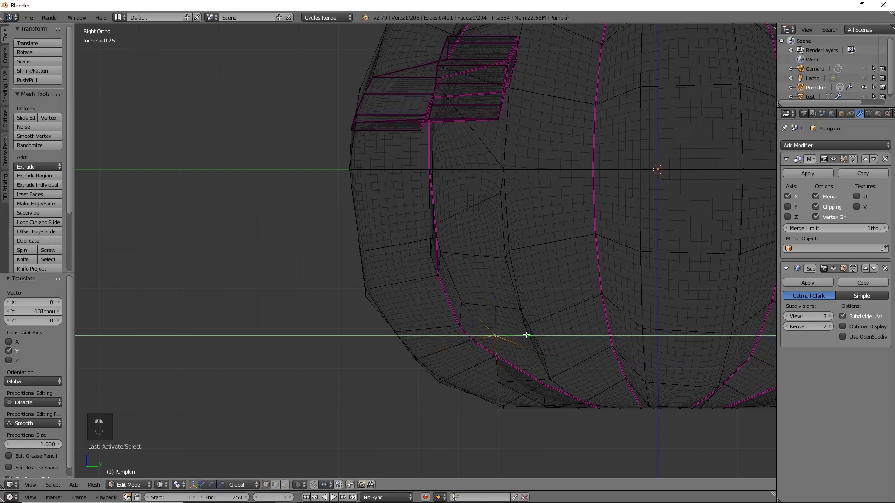
pyautogui.press('g')
pyautogui.press('y')
pyautogui.click(503, 340)
# - Pull the two vertices at the mouth's lower outer side forward along Y
pyautogui.press('z')
pyautogui.press('z')
pyautogui.press('z')
pyautogui.rightClick(519, 309)
pyautogui.press('z')
pyautogui.press('g')
pyautogui.press('y')
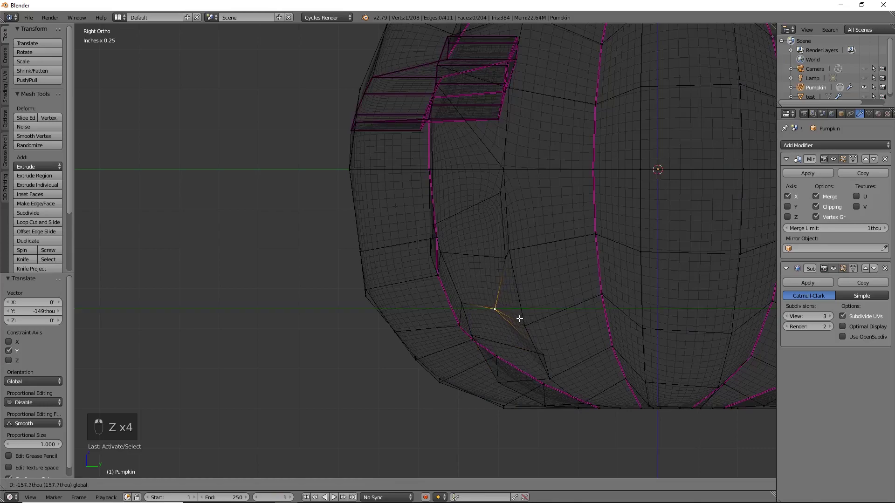
pyautogui.click(517, 318)
pyautogui.rightClick(546, 356)
pyautogui.press('g')
pyautogui.press('y')
pyautogui.click(528, 357)
# - Pull the two vertices near the mouth's upper outer corner forward along Y, about -99.3 thou for the lower and -96.4 thou for the upper
pyautogui.rightClick(506, 257)
pyautogui.press('g')
pyautogui.press('y')
pyautogui.click(526, 256)
pyautogui.rightClick(502, 201)
pyautogui.press('g')
pyautogui.press('y')
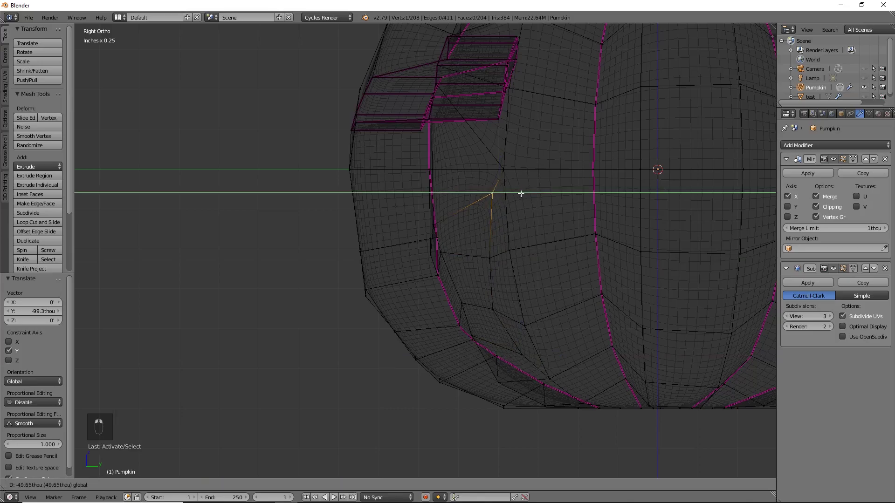
pyautogui.click(513, 194)
# - Return to solid shading in front view and move the outer mouth-side vertex about -20.4 thou in X and 14.6 thou in Z
pyautogui.press('z')
pyautogui.moveTo(541, 305); pyautogui.dragTo(484, 332, button='middle')
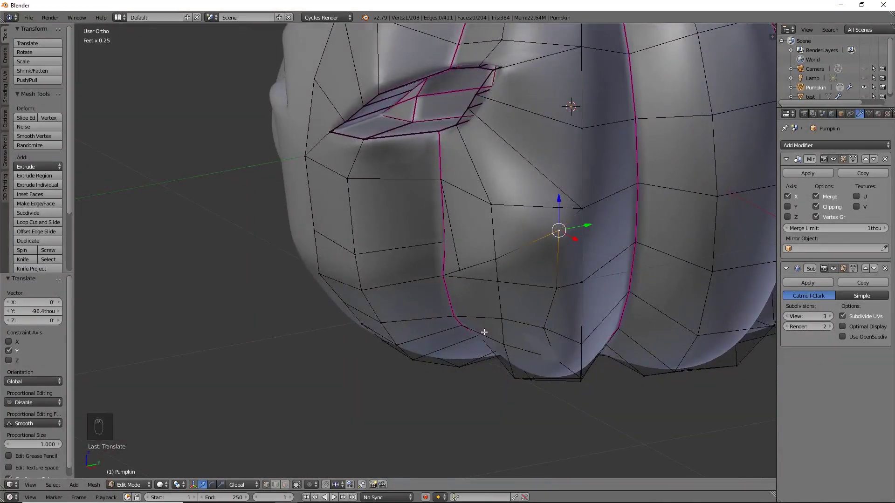
pyautogui.press('KP_1')
pyautogui.scroll(1, 490, 320)
pyautogui.scroll(3, 484, 239)
pyautogui.rightClick(540, 288)
pyautogui.press('g')
pyautogui.click(542, 283)
# - Lower the lower lip's groove vertex inward, and move the groove vertex beneath it about -90.5 thou in X and -99.3 thou in Z
pyautogui.rightClick(413, 324)
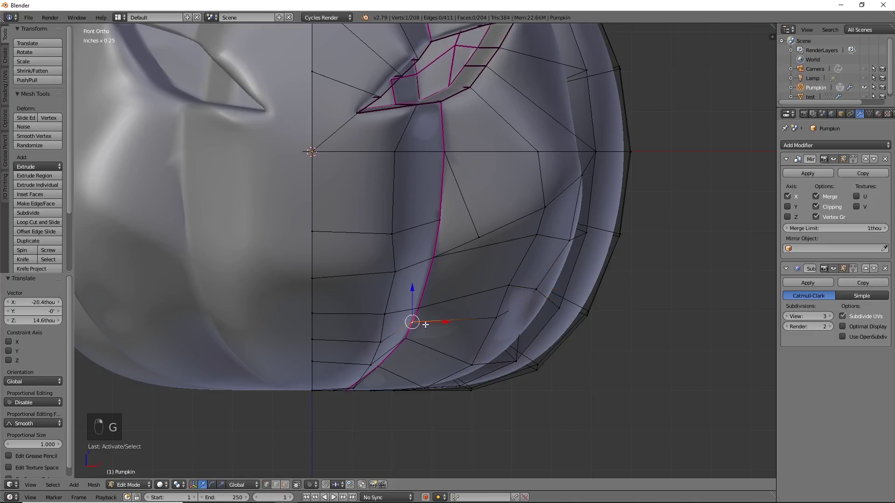
pyautogui.press('g')
pyautogui.click(417, 336)
pyautogui.press('g')
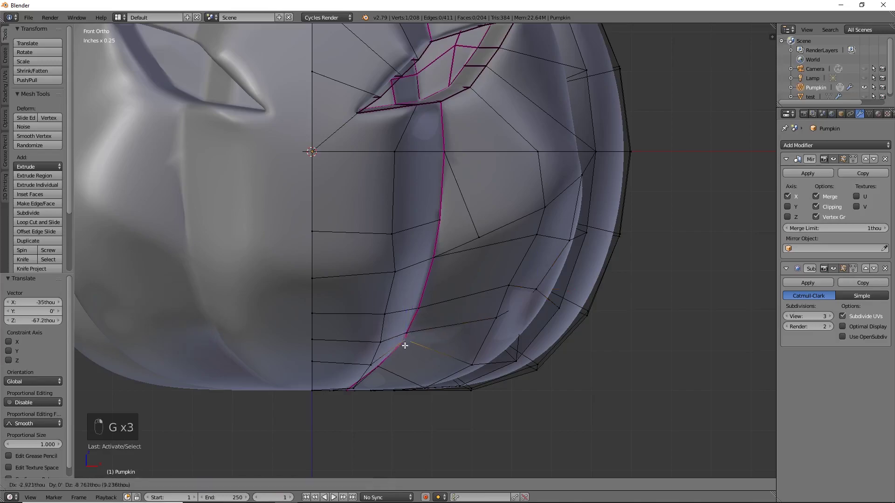
pyautogui.click(391, 355)
pyautogui.press('g')
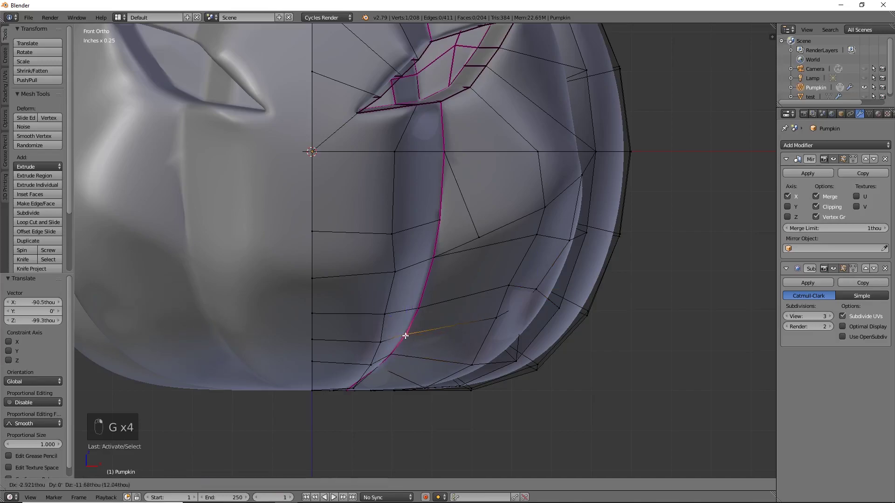
pyautogui.click(404, 335)
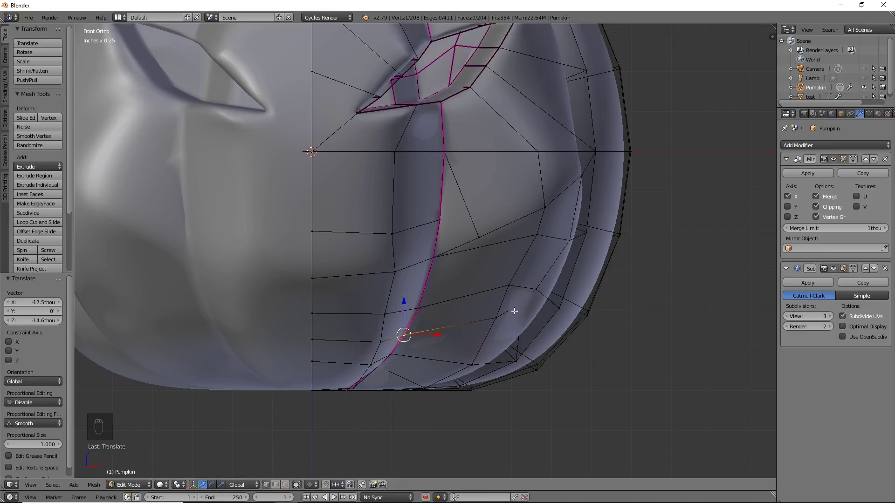
# - Select the five vertices along the mouth line from the centre out to the raised outer corner
pyautogui.rightClick(312, 314)
pyautogui.keyDown('shift'); pyautogui.rightClick(384, 314); pyautogui.keyUp('shift')
pyautogui.keyDown('shift'); pyautogui.rightClick(418, 308); pyautogui.keyUp('shift')
pyautogui.keyDown('shift'); pyautogui.rightClick(511, 278); pyautogui.keyUp('shift')
pyautogui.keyDown('shift'); pyautogui.rightClick(536, 236); pyautogui.keyUp('shift')
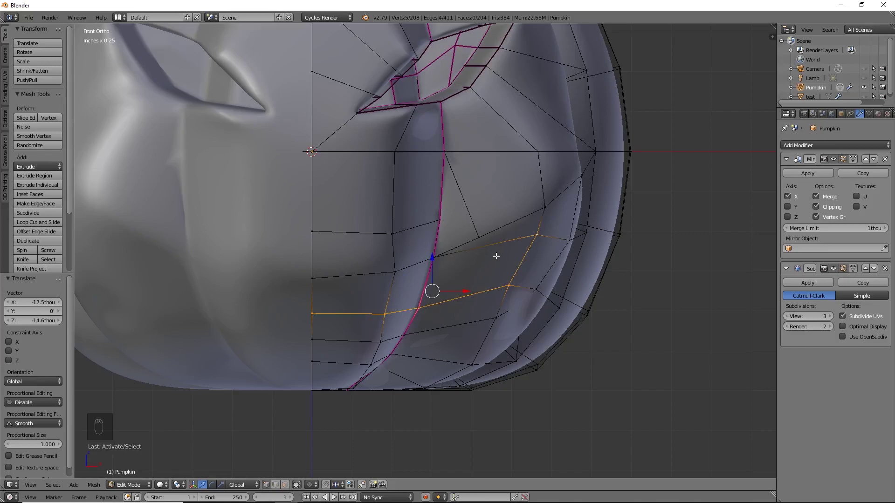
pyautogui.press('v')
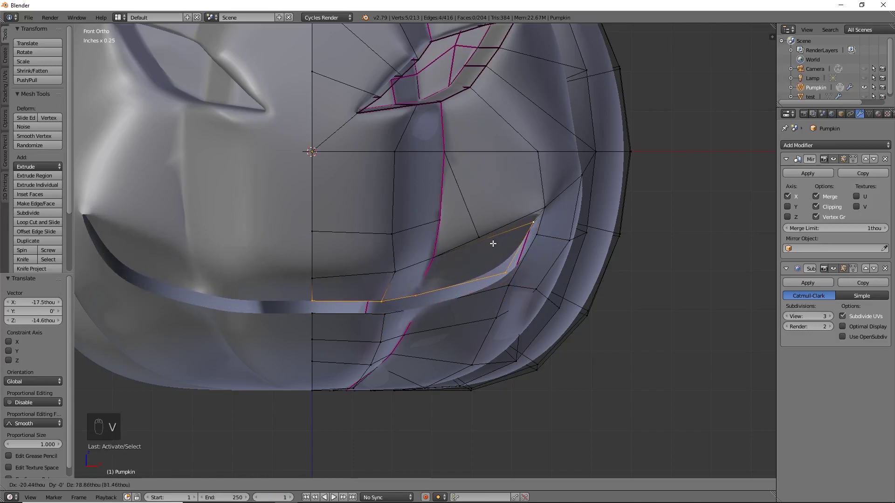
pyautogui.rightClick(493, 244)
pyautogui.hotkey('ctrl', 'z')
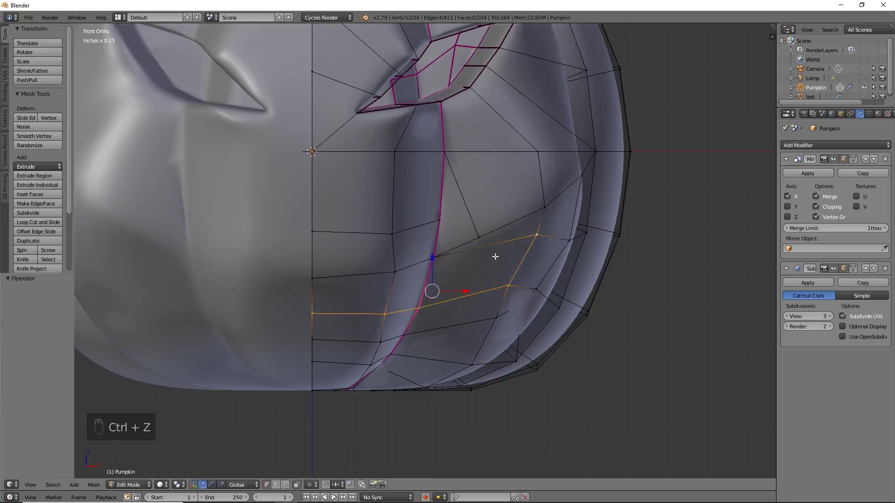
# - Rip the selected mouth line open, offsetting the lower edge about 78.9 thou in X and -32.1 thou in Z
pyautogui.press('v')
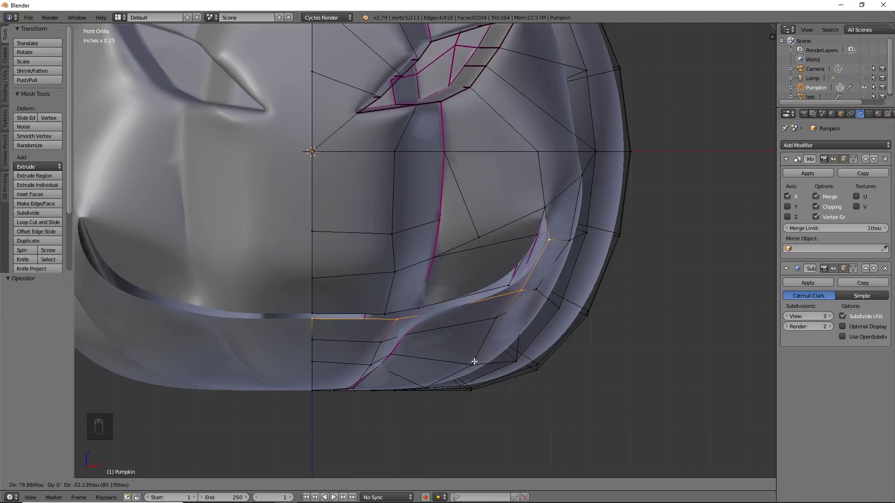
pyautogui.click(473, 360)
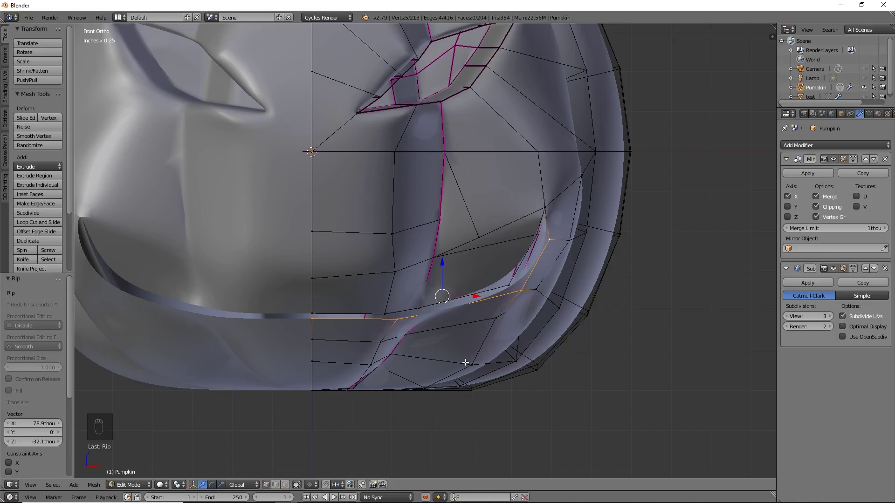
# - Move the groove vertex on the ripped lower edge about -90.1 thou along X
pyautogui.keyDown('shift'); pyautogui.moveTo(512, 330); pyautogui.dragTo(511, 349, button='middle'); pyautogui.keyUp('shift')
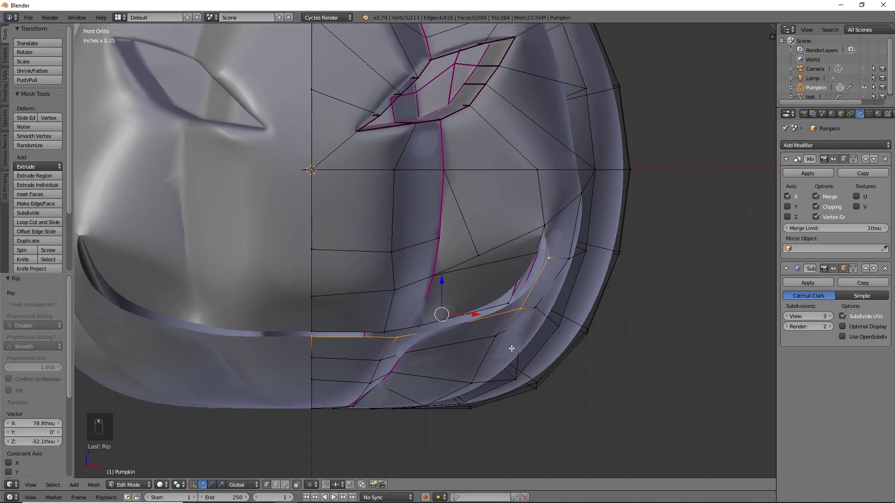
pyautogui.scroll(3, 486, 401)
pyautogui.keyDown('shift'); pyautogui.moveTo(486, 401); pyautogui.dragTo(466, 374, button='middle'); pyautogui.keyUp('shift')
pyautogui.scroll(-2, 488, 374)
pyautogui.rightClick(423, 334)
pyautogui.moveTo(446, 333); pyautogui.dragTo(430, 333)
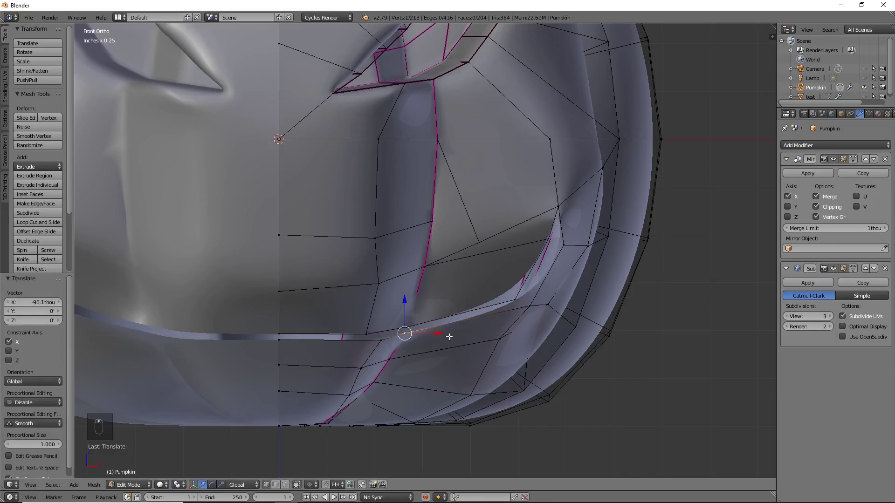
# - Inspect the mouth opening from the side and, back in front view, select the centre vertex of its upper edge
pyautogui.keyDown('shift'); pyautogui.moveTo(448, 336); pyautogui.dragTo(447, 343, button='middle'); pyautogui.keyUp('shift')
pyautogui.keyDown('shift'); pyautogui.moveTo(586, 335); pyautogui.dragTo(579, 357, button='middle'); pyautogui.keyUp('shift')
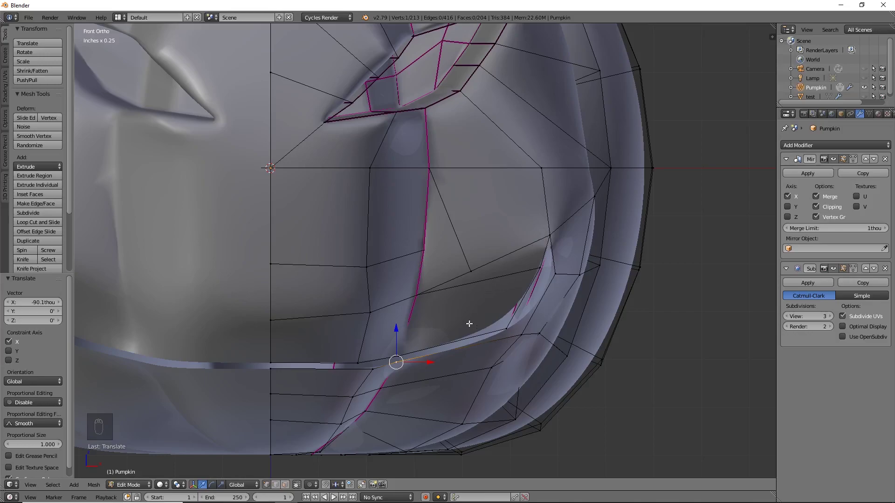
pyautogui.moveTo(469, 325); pyautogui.dragTo(459, 327, button='middle')
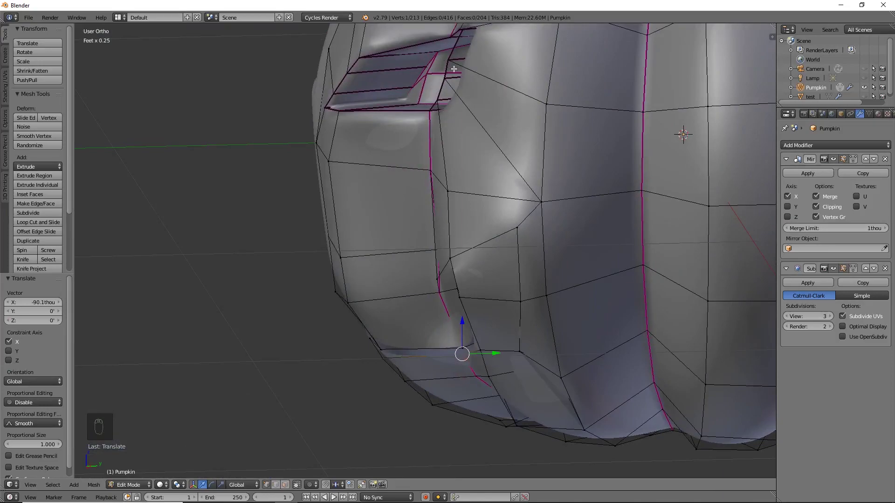
pyautogui.moveTo(478, 352); pyautogui.dragTo(490, 356, button='middle')
pyautogui.press('KP_1')
pyautogui.scroll(2, 545, 367)
pyautogui.keyDown('shift'); pyautogui.moveTo(545, 367); pyautogui.dragTo(554, 369, button='middle'); pyautogui.keyUp('shift')
pyautogui.rightClick(365, 375)
# - Try raising the centre vertex of the mouth opening's upper edge about 163 thou along Z, and undo the move
pyautogui.moveTo(363, 343); pyautogui.dragTo(365, 311)
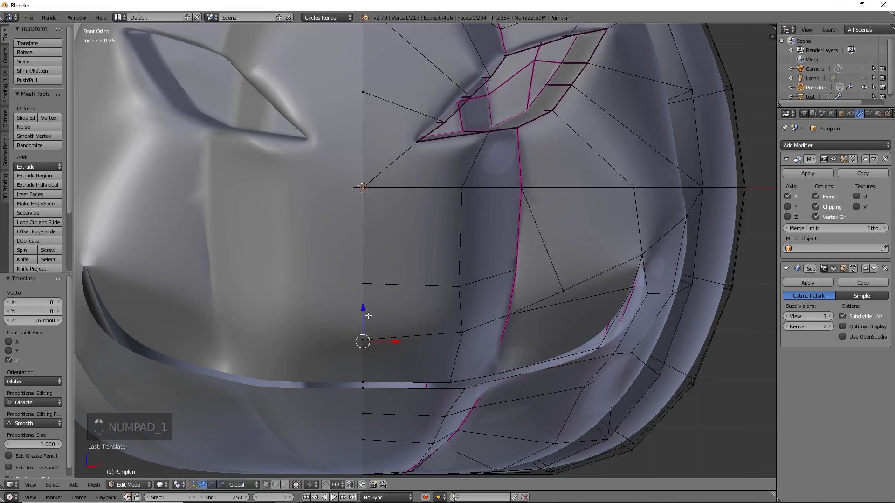
pyautogui.moveTo(400, 359); pyautogui.dragTo(443, 351, button='middle')
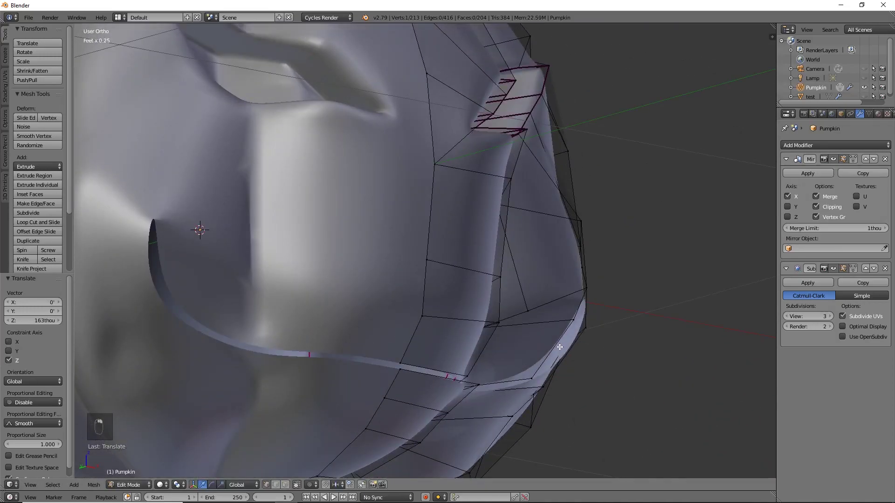
pyautogui.hotkey('ctrl', 'z')
# - In front view, raise the centre vertex of the mouth opening's upper edge about 192 thou along Z
pyautogui.moveTo(558, 347); pyautogui.dragTo(502, 359, button='middle')
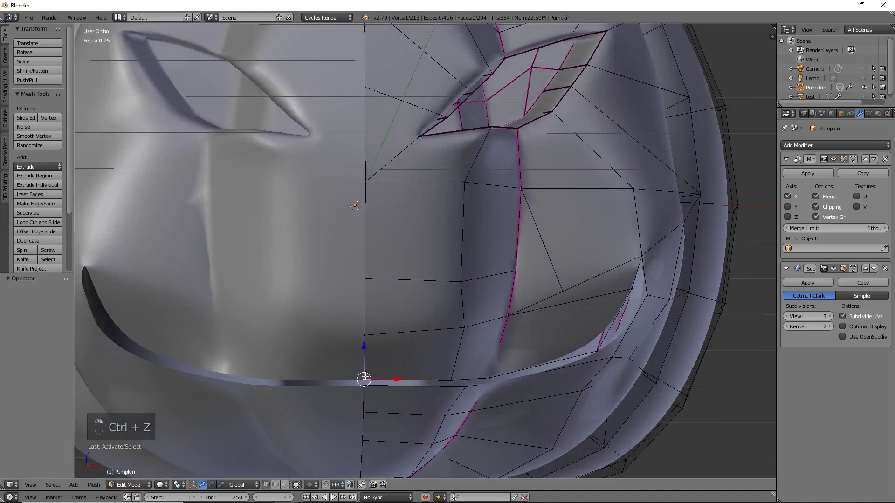
pyautogui.press('KP_1')
pyautogui.moveTo(363, 355); pyautogui.dragTo(363, 316)
# - Raise the groove vertex on the mouth's upper edge about 36.5 thou and move its outer neighbour about 63.3 thou along X and 214 thou along Z
pyautogui.rightClick(450, 381)
pyautogui.press('g')
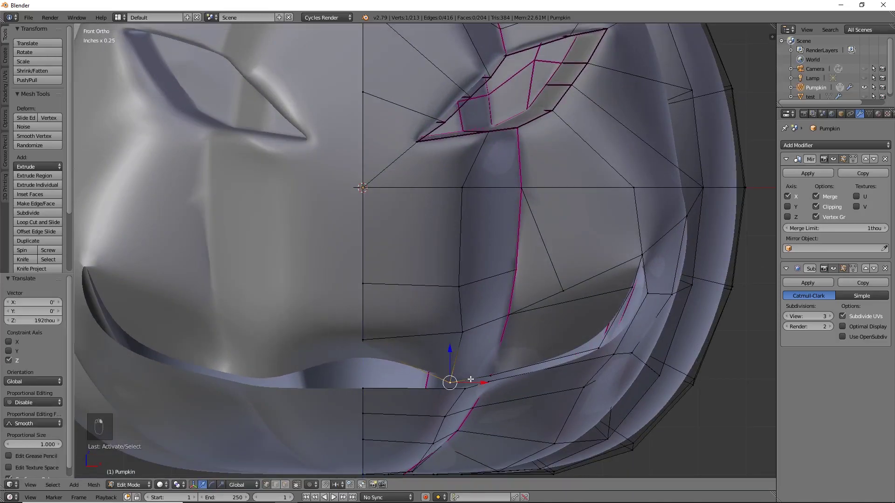
pyautogui.click(478, 364)
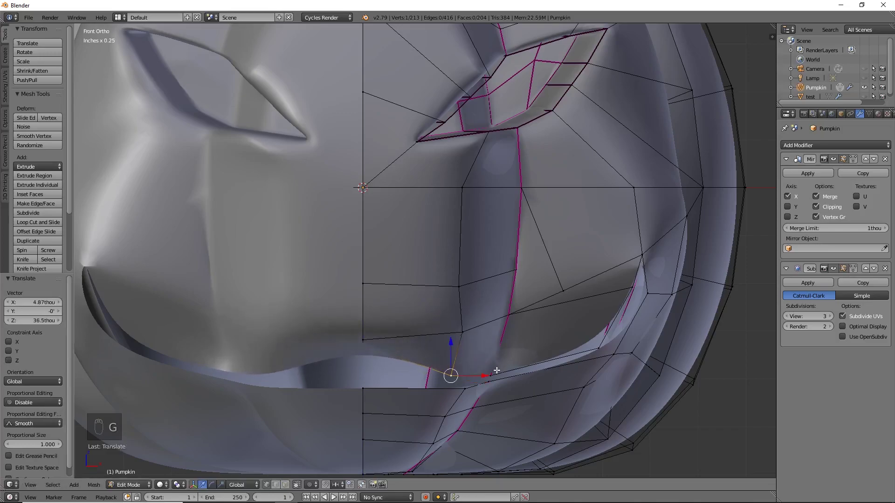
pyautogui.press('g')
pyautogui.click(511, 328)
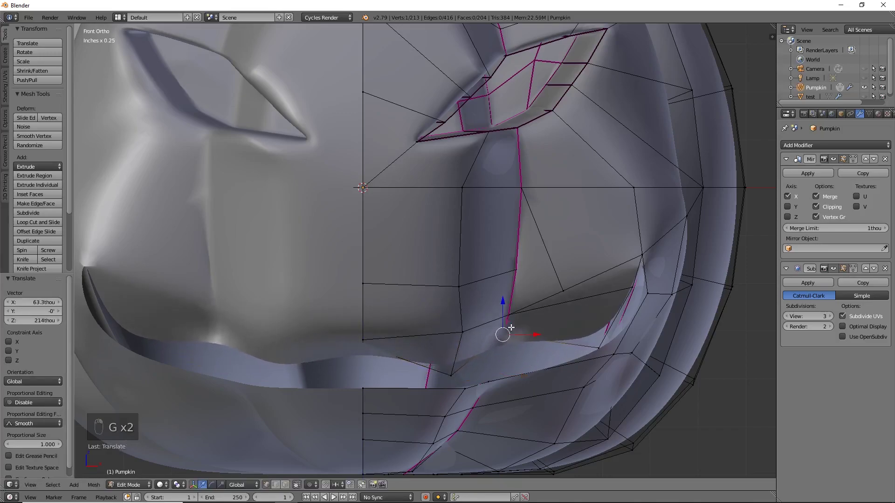
# - Delete the face at the outer corner of the mouth to extend the opening
pyautogui.rightClick(603, 337)
pyautogui.rightClick(598, 347)
pyautogui.keyDown('shift'); pyautogui.moveTo(626, 351); pyautogui.dragTo(495, 327, button='middle'); pyautogui.keyUp('shift')
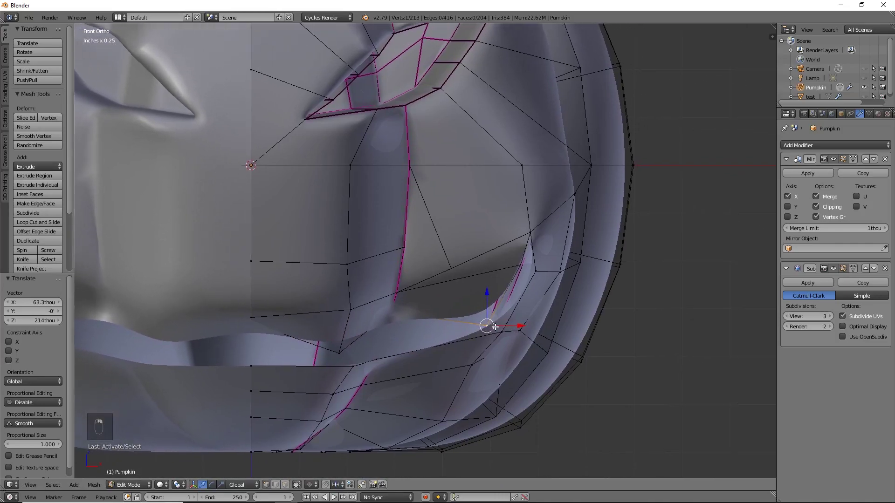
pyautogui.rightClick(519, 263)
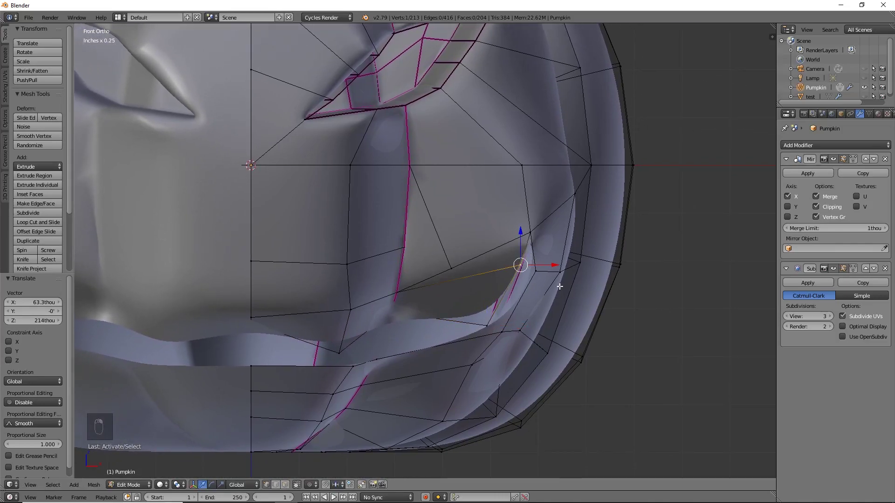
pyautogui.click(284, 485)
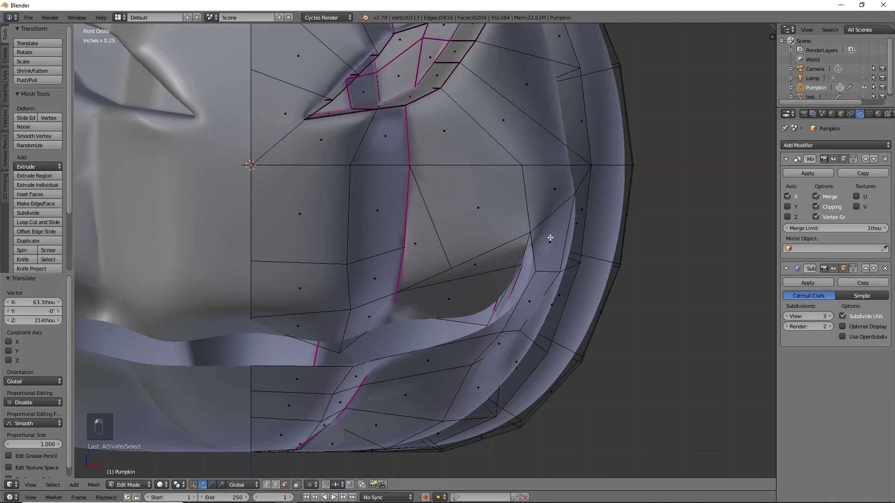
pyautogui.rightClick(550, 237)
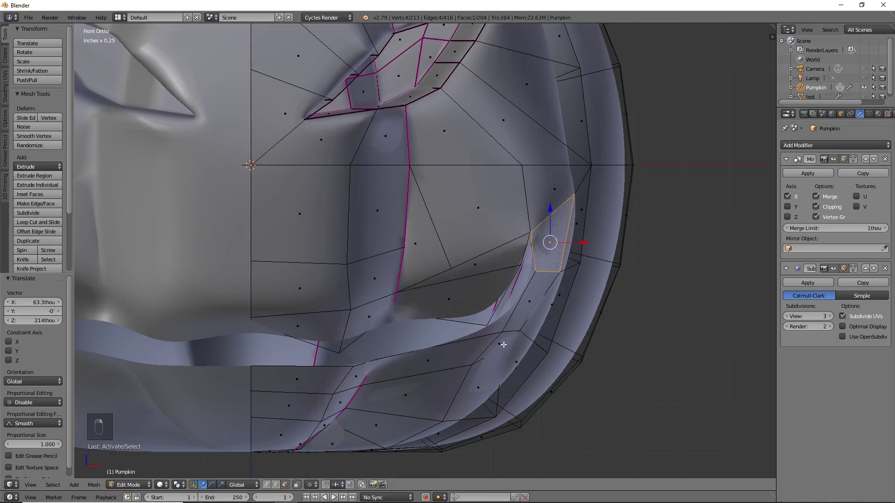
pyautogui.press('x')
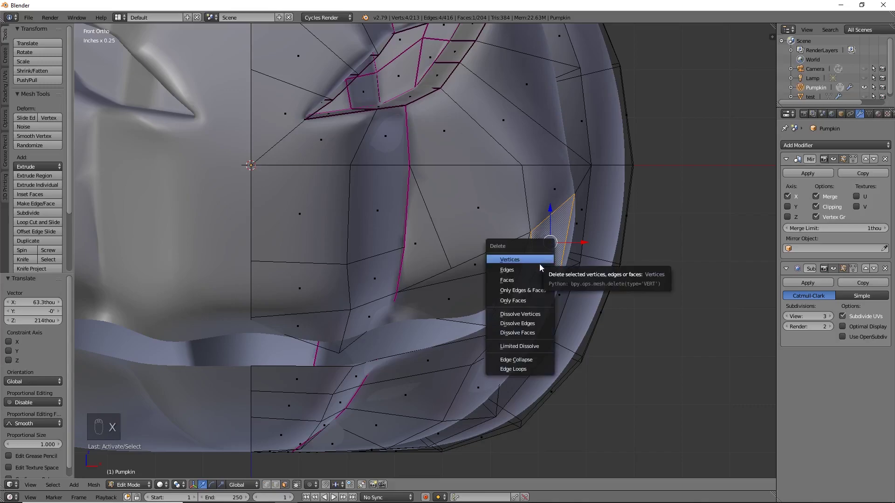
pyautogui.click(534, 278)
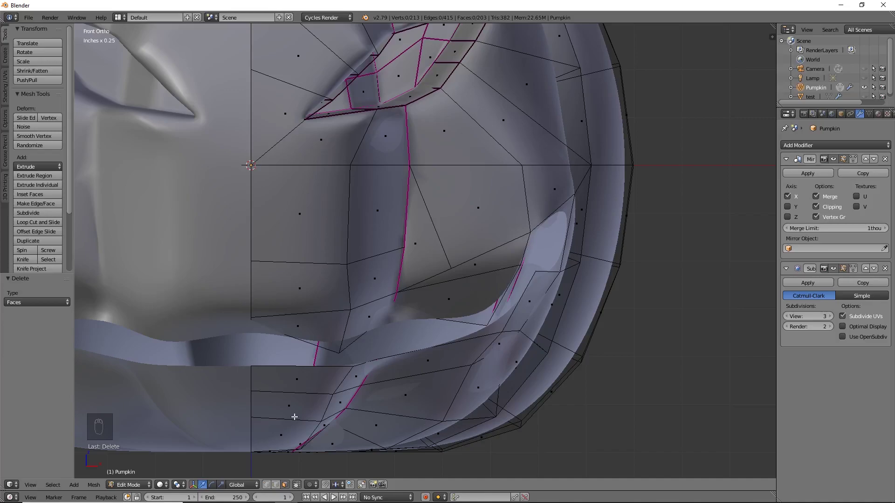
# - Select the vertices along the mouth opening's upper edge, from the outer corner to the centre, and crease their edges to 1.000
pyautogui.click(193, 485)
pyautogui.rightClick(487, 325)
pyautogui.keyDown('shift'); pyautogui.rightClick(521, 265); pyautogui.keyUp('shift')
pyautogui.keyDown('shift'); pyautogui.rightClick(531, 231); pyautogui.keyUp('shift')
pyautogui.keyDown('shift'); pyautogui.rightClick(393, 313); pyautogui.keyUp('shift')
pyautogui.keyDown('shift'); pyautogui.rightClick(339, 345); pyautogui.keyUp('shift')
pyautogui.keyDown('shift'); pyautogui.rightClick(257, 324); pyautogui.keyUp('shift')
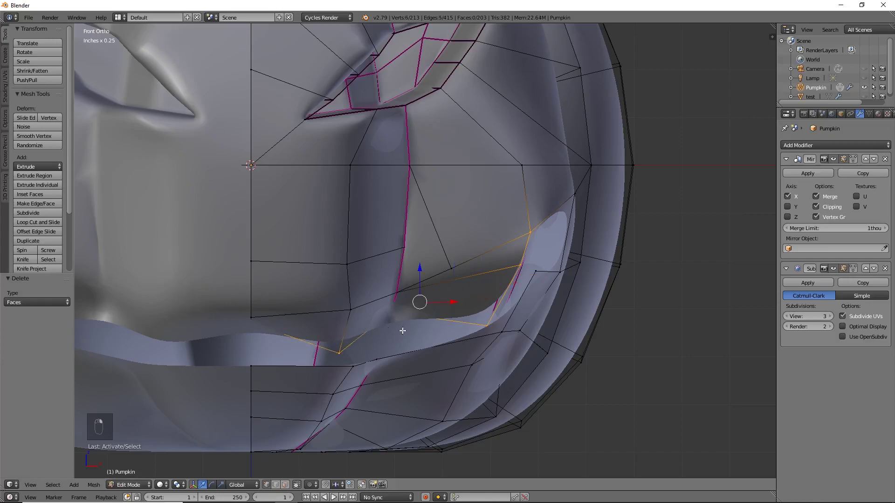
pyautogui.hotkey('shift', 'e')
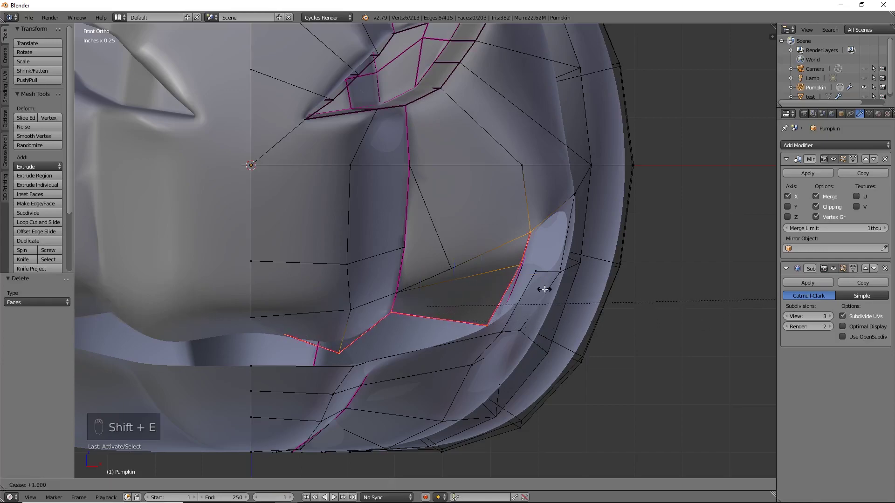
pyautogui.click(544, 290)
# - Crease the upper edge of the deleted corner face to 1.000, out to its outermost vertex
pyautogui.rightClick(529, 227)
pyautogui.keyDown('shift'); pyautogui.rightClick(574, 193); pyautogui.keyUp('shift')
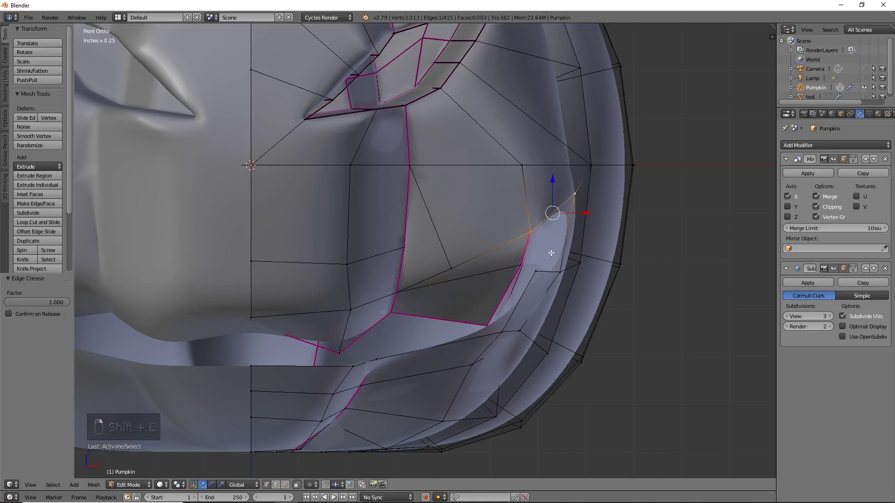
pyautogui.hotkey('shift', 'e')
pyautogui.click(416, 308)
pyautogui.keyDown('ctrl'); pyautogui.hscroll(-4, 496, 307); pyautogui.keyUp('ctrl')
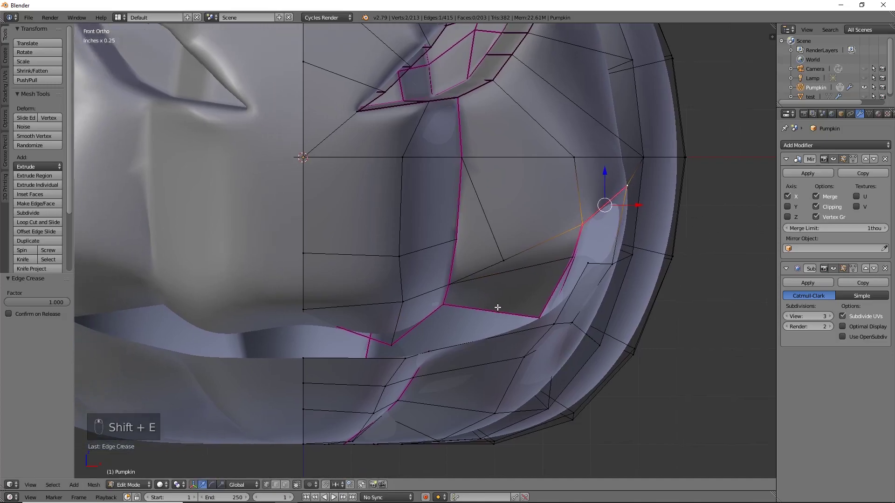
# - In front view, move the centre vertex of the mouth's lower edge about -73 thou along Z
pyautogui.moveTo(437, 376); pyautogui.dragTo(318, 367, button='middle')
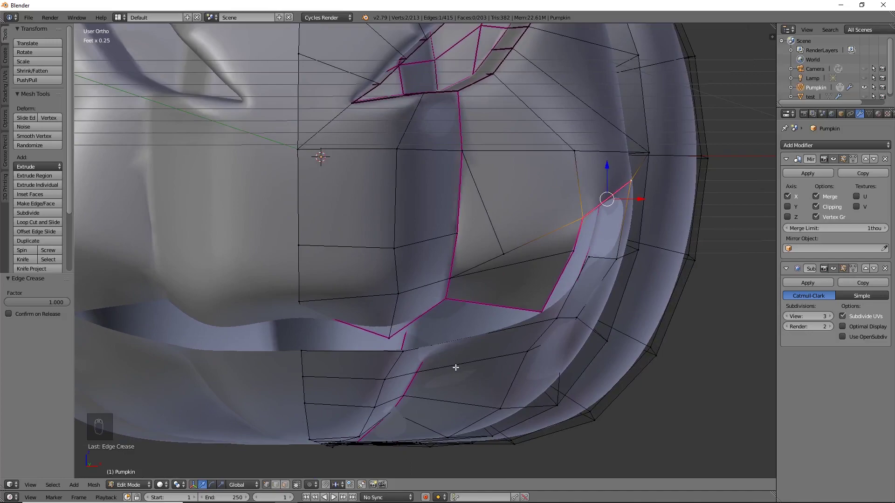
pyautogui.press('KP_1')
pyautogui.rightClick(304, 351)
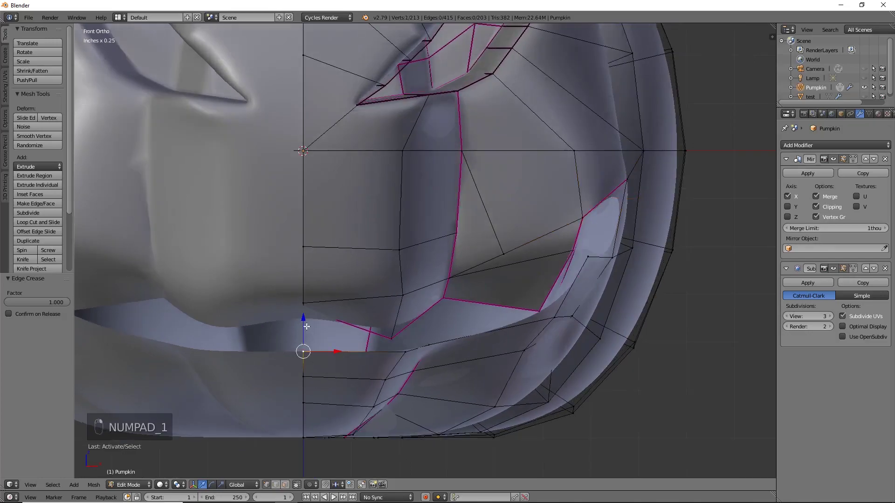
pyautogui.click(309, 334)
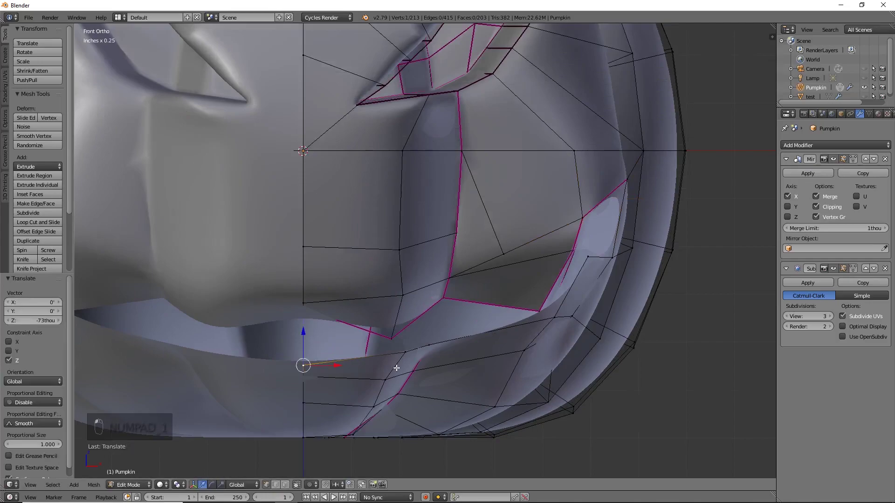
# - Move the lower edge's groove vertex about 77.9 thou in X and 73 thou in Z, and the upper edge's about -134 and -31.6 thou
pyautogui.rightClick(405, 353)
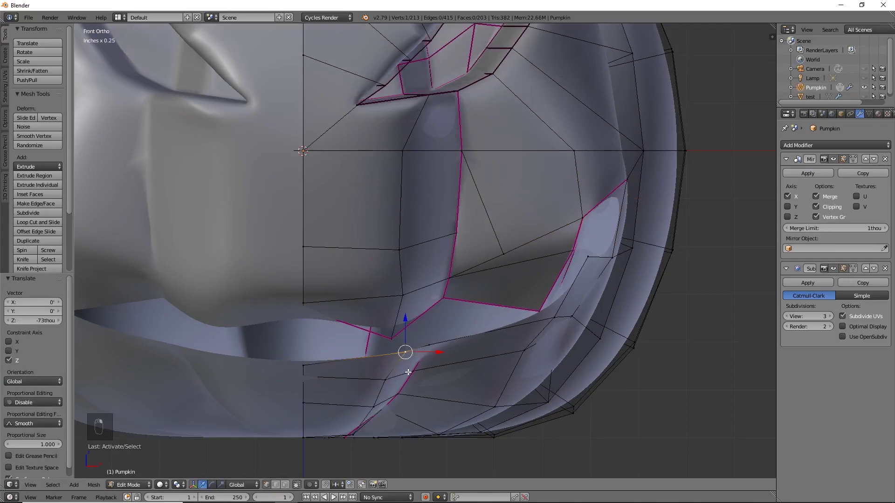
pyautogui.press('g')
pyautogui.click(435, 357)
pyautogui.press('g')
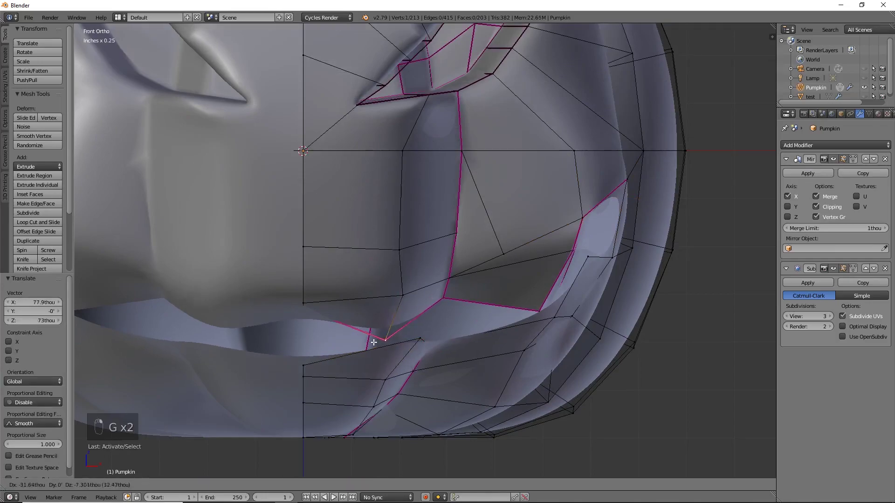
pyautogui.click(356, 347)
# - Move the outer vertex on the mouth's lower edge, below the corner, about -102 thou along X and -73 thou along Z
pyautogui.rightClick(420, 339)
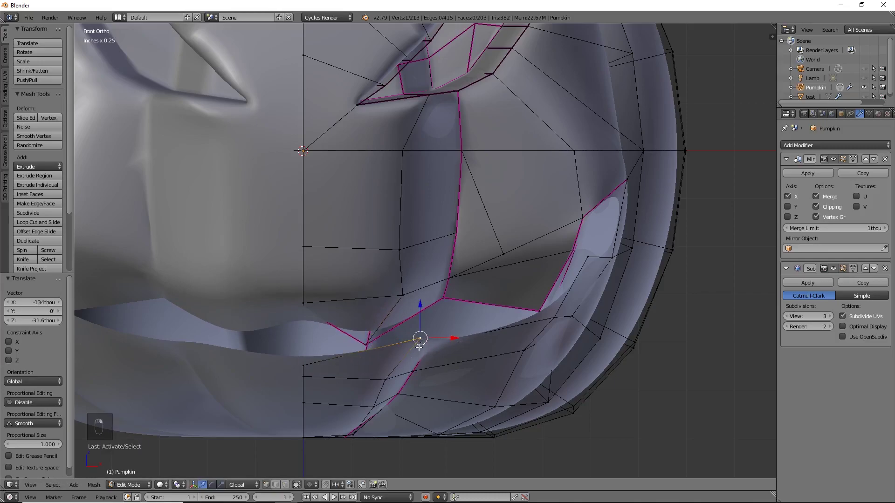
pyautogui.keyDown('shift'); pyautogui.moveTo(539, 354); pyautogui.dragTo(487, 363, button='middle'); pyautogui.keyUp('shift')
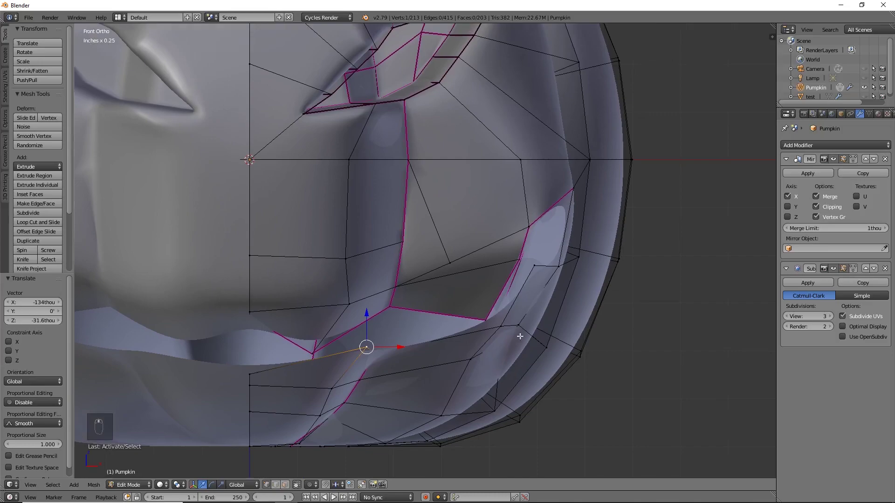
pyautogui.rightClick(503, 328)
pyautogui.press('g')
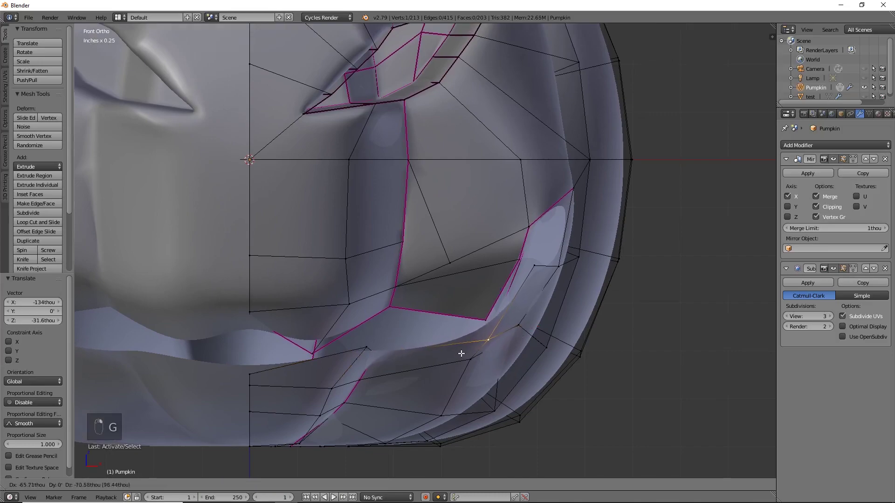
pyautogui.click(455, 352)
# - Select the vertices along the mouth opening's lower edge, from the outer corner to the centre, and crease their edges
pyautogui.keyDown('shift'); pyautogui.rightClick(533, 269); pyautogui.keyUp('shift')
pyautogui.keyDown('shift'); pyautogui.rightClick(555, 267); pyautogui.keyUp('shift')
pyautogui.keyDown('shift'); pyautogui.rightClick(366, 351); pyautogui.keyUp('shift')
pyautogui.keyDown('shift'); pyautogui.rightClick(380, 353); pyautogui.keyUp('shift')
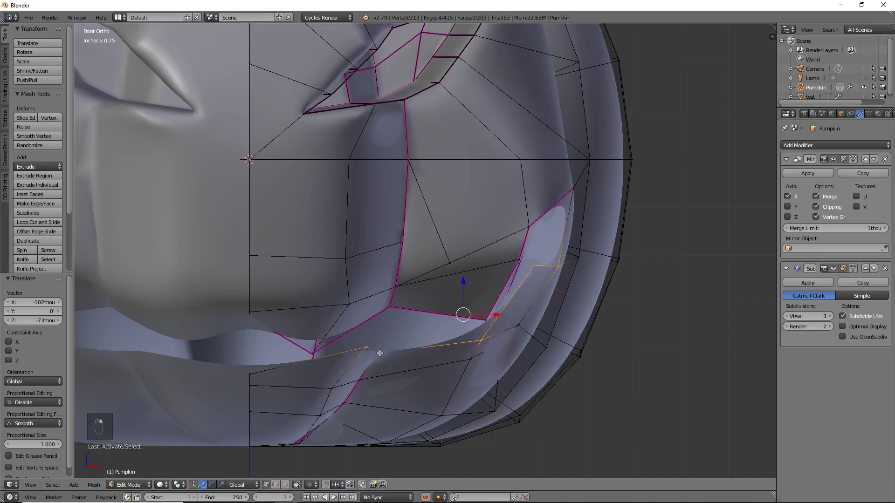
pyautogui.keyDown('shift'); pyautogui.rightClick(257, 372); pyautogui.keyUp('shift')
pyautogui.hotkey('shift', 'e')
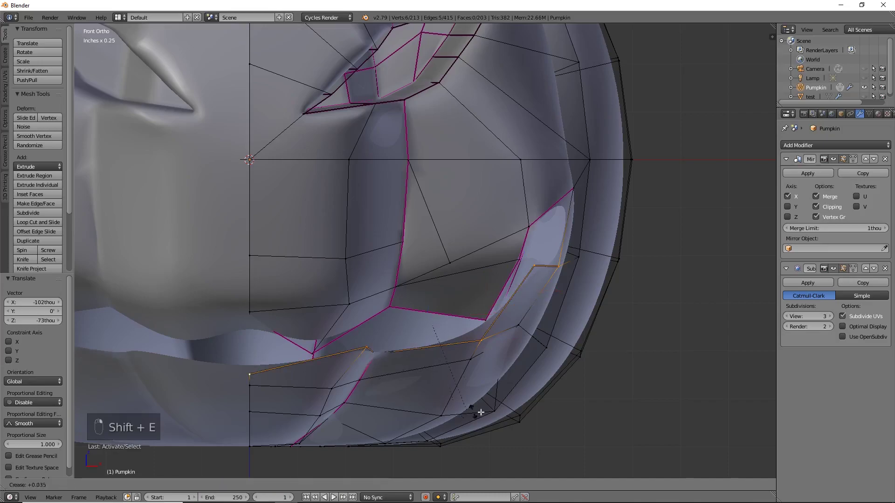
pyautogui.click(732, 402)
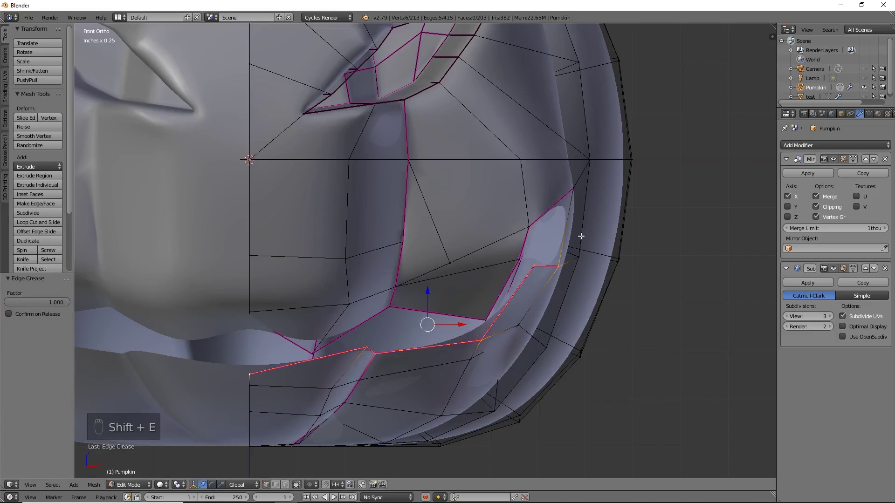
# - Crease the outermost side edge of the mouth's corner, joining its lower and upper edges
pyautogui.rightClick(555, 263)
pyautogui.keyDown('shift'); pyautogui.rightClick(576, 192); pyautogui.keyUp('shift')
pyautogui.hotkey('shift', 'e')
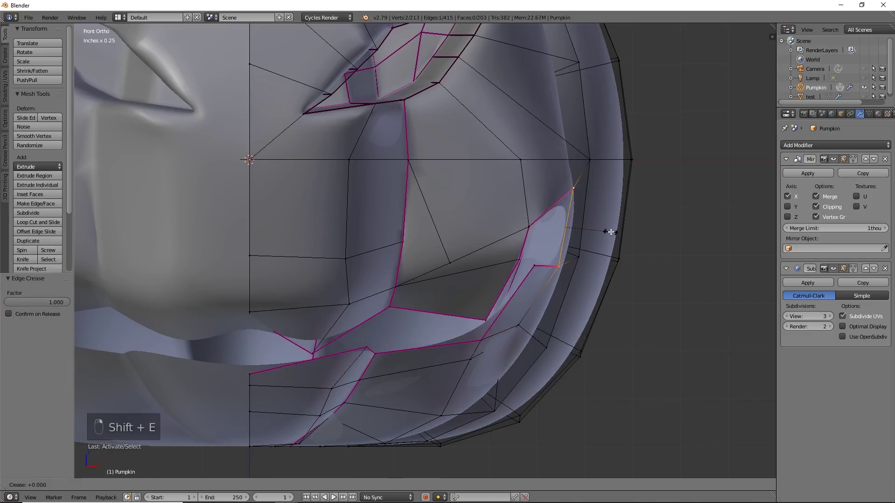
pyautogui.click(410, 287)
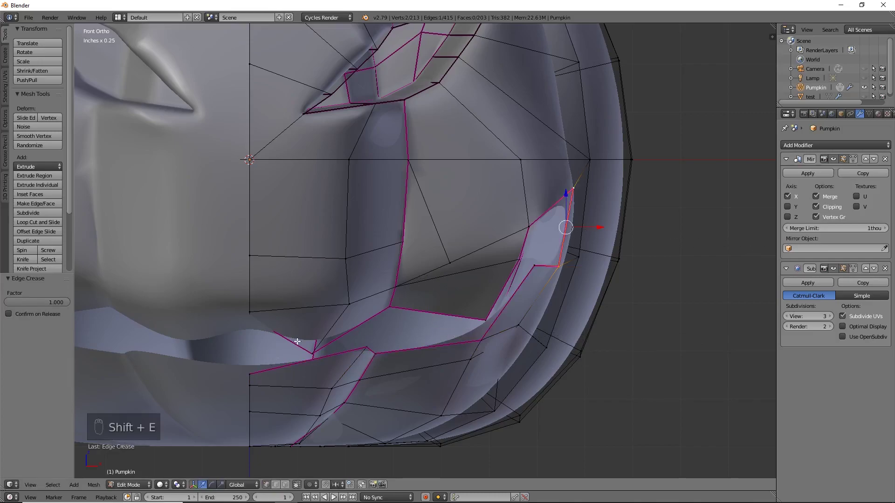
# - Select the entire boundary loop of the mouth opening and, in top wireframe view, extrude it 307 thou inward along Y
pyautogui.keyDown('alt'); pyautogui.keyDown('shift'); pyautogui.rightClick(324, 360); pyautogui.keyUp('shift'); pyautogui.keyUp('alt')
pyautogui.moveTo(438, 323)
pyautogui.mouseDown(button='middle')
pyautogui.moveTo(469, 332)
pyautogui.moveTo(529, 232)
pyautogui.moveTo(500, 277)
pyautogui.moveTo(496, 110)
pyautogui.moveTo(344, 224)
pyautogui.mouseUp(button='middle')
pyautogui.keyDown('shift'); pyautogui.rightClick(520, 250); pyautogui.keyUp('shift')
pyautogui.press('z')
pyautogui.moveTo(436, 322); pyautogui.dragTo(396, 348, button='middle')
pyautogui.press('z')
pyautogui.press('KP_3')
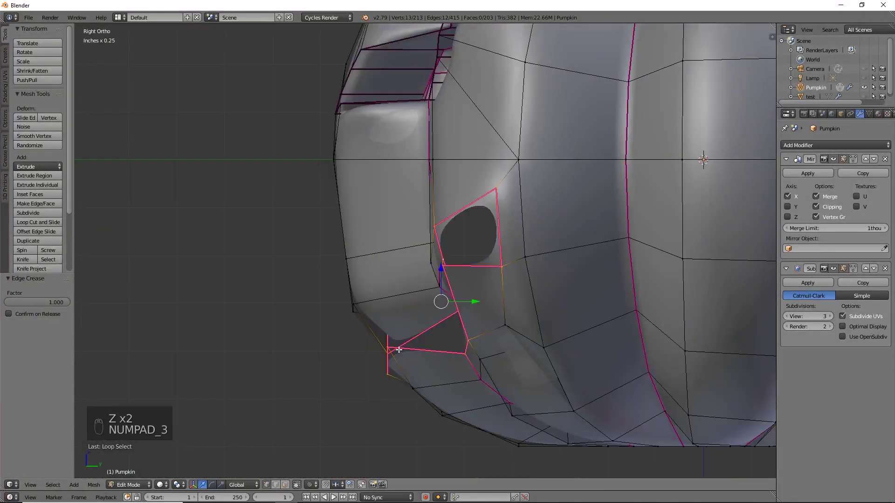
pyautogui.press('KP_7')
pyautogui.press('z')
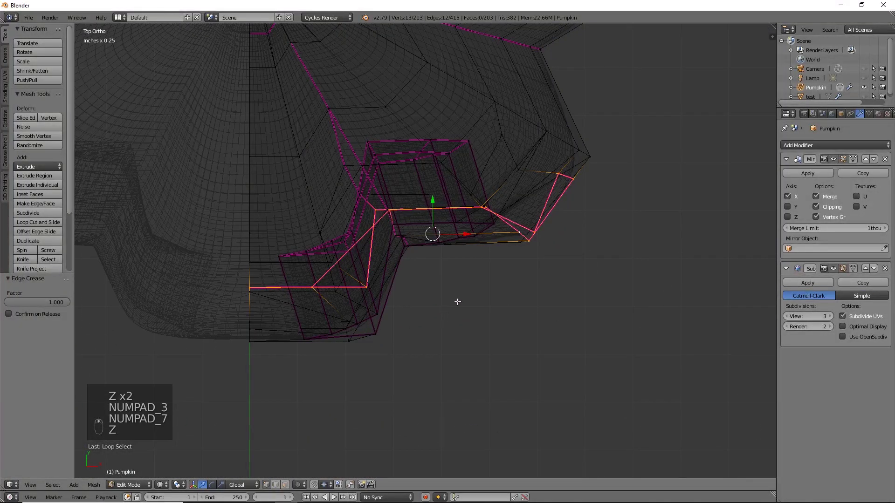
pyautogui.keyDown('shift'); pyautogui.moveTo(457, 302); pyautogui.dragTo(508, 376, button='middle'); pyautogui.keyUp('shift')
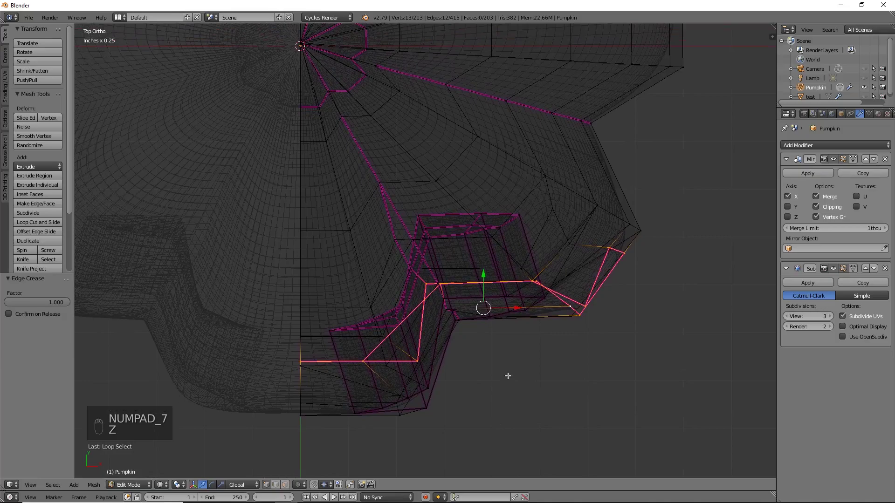
pyautogui.press('e')
pyautogui.rightClick(508, 376)
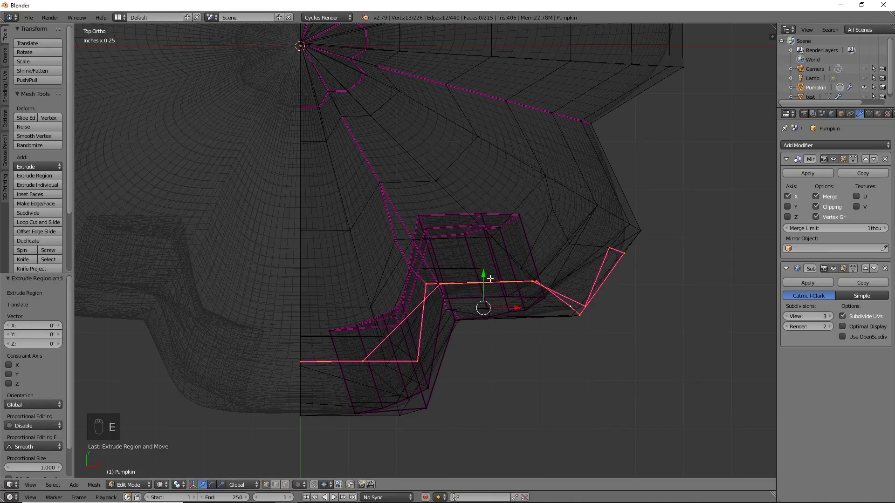
pyautogui.press('g')
pyautogui.press('y')
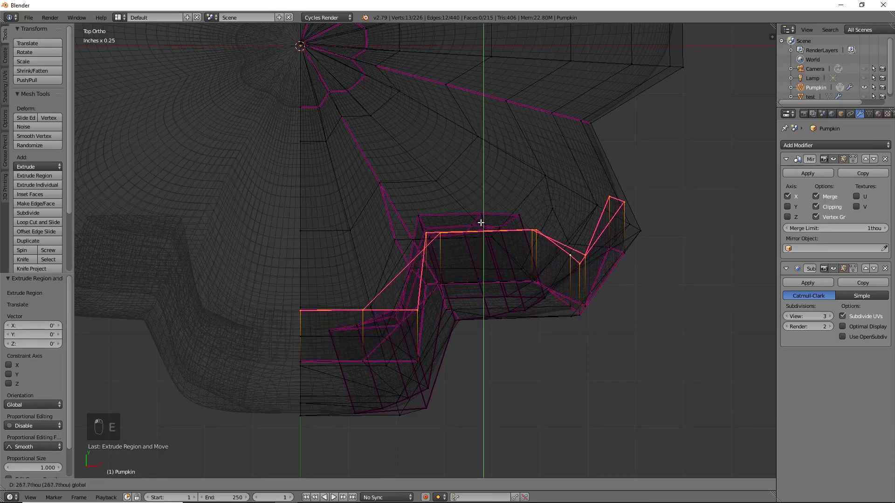
pyautogui.click(477, 215)
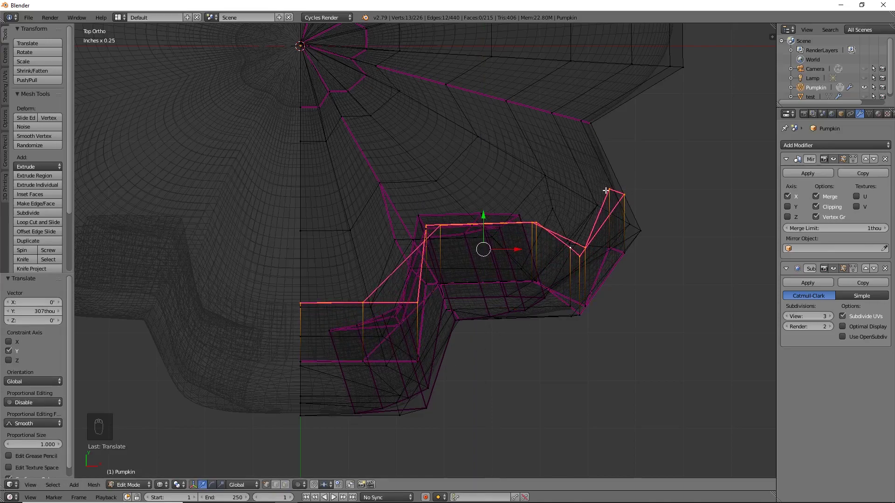
# - Check the extruded mouth walls from several angles and, in top view, move the inner rim about -187 thou along X
pyautogui.press('z')
pyautogui.moveTo(656, 259)
pyautogui.mouseDown(button='middle')
pyautogui.moveTo(582, 224)
pyautogui.moveTo(561, 326)
pyautogui.mouseUp(button='middle')
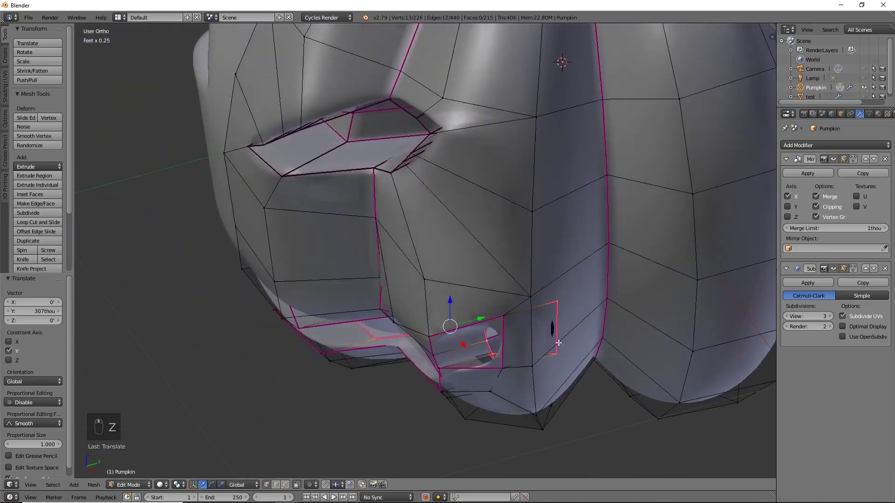
pyautogui.press('KP_1')
pyautogui.press('z')
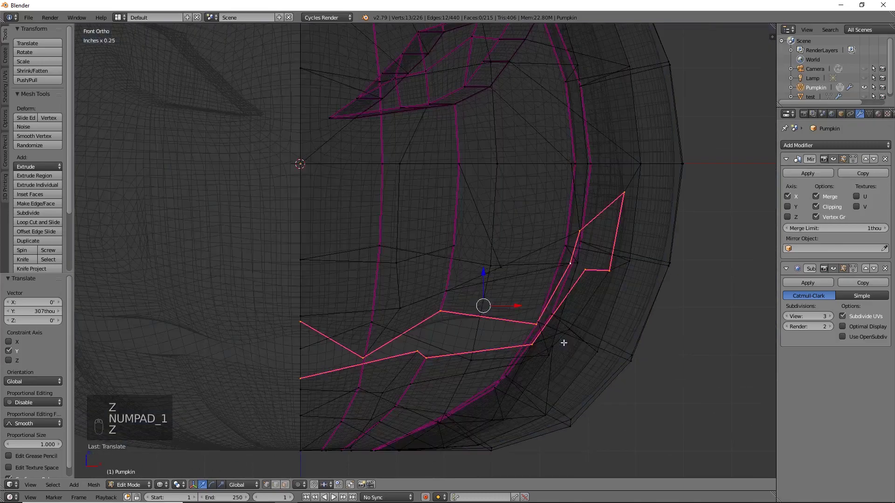
pyautogui.press('KP_7')
pyautogui.moveTo(514, 253); pyautogui.dragTo(477, 249)
pyautogui.moveTo(489, 293)
pyautogui.mouseDown(button='middle')
pyautogui.moveTo(476, 300)
pyautogui.moveTo(475, 285)
pyautogui.moveTo(455, 317)
pyautogui.moveTo(455, 299)
pyautogui.mouseUp(button='middle')
pyautogui.press('z')
pyautogui.press('KP_1')
# - Select the vertices joining the outer and inner mouth rims near the mouth's outer end and crease their connecting wall edges
pyautogui.moveTo(502, 343); pyautogui.dragTo(354, 434, button='middle')
pyautogui.rightClick(378, 351)
pyautogui.moveTo(475, 365); pyautogui.dragTo(500, 316, button='middle')
pyautogui.keyDown('shift'); pyautogui.rightClick(500, 317); pyautogui.keyUp('shift')
pyautogui.moveTo(591, 332); pyautogui.dragTo(468, 332, button='middle')
pyautogui.keyDown('shift'); pyautogui.rightClick(429, 229); pyautogui.keyUp('shift')
pyautogui.keyDown('shift'); pyautogui.rightClick(435, 244); pyautogui.keyUp('shift')
pyautogui.moveTo(500, 280); pyautogui.dragTo(543, 305, button='middle')
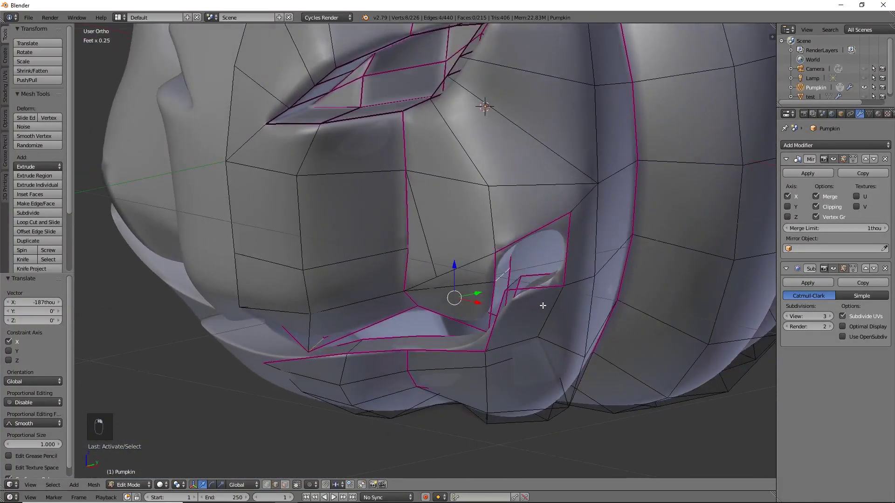
pyautogui.hotkey('shift', 'e')
pyautogui.click(515, 332)
# - Crease the wall edge running inward at the mouth's outermost upper tip to 1.000
pyautogui.rightClick(517, 284)
pyautogui.moveTo(548, 345)
pyautogui.mouseDown(button='middle')
pyautogui.moveTo(527, 364)
pyautogui.moveTo(421, 301)
pyautogui.mouseUp(button='middle')
pyautogui.keyDown('shift'); pyautogui.rightClick(523, 338); pyautogui.keyUp('shift')
pyautogui.press('z')
pyautogui.press('z')
pyautogui.press('KP_Decimal')
pyautogui.scroll(3, 433, 380)
pyautogui.rightClick(305, 231)
pyautogui.hotkey('shift', 'e')
pyautogui.press('z')
pyautogui.click(301, 223)
pyautogui.press('z')
pyautogui.moveTo(403, 193); pyautogui.dragTo(265, 286, button='middle')
pyautogui.press('KP_1')
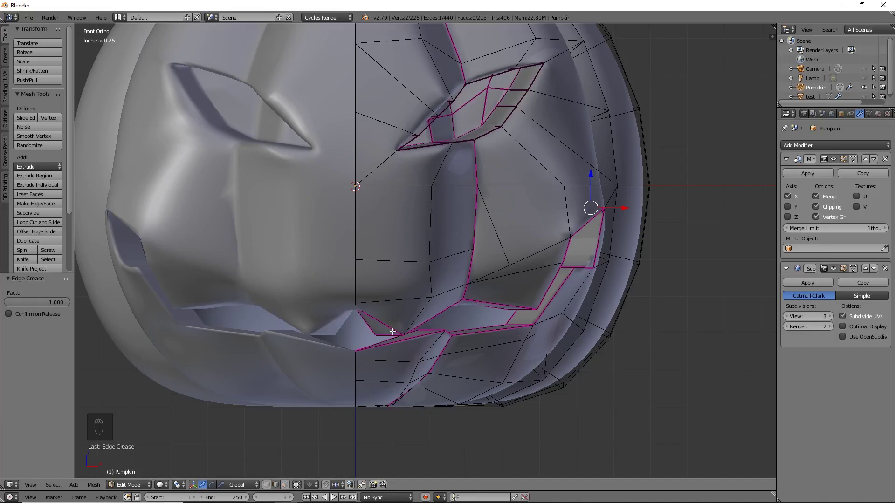
# - Select the outer and inner vertices along the mouth's upper edge plus the centreline vertex above it, and raise them 84.1 thou along Z
pyautogui.scroll(-2, 392, 331)
pyautogui.scroll(5, 476, 376)
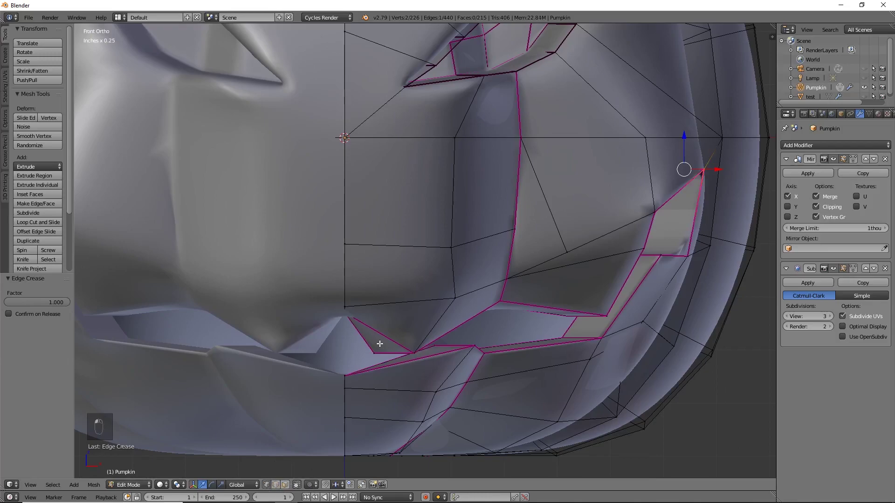
pyautogui.keyDown('alt'); pyautogui.click(397, 338); pyautogui.keyUp('alt')
pyautogui.keyDown('alt'); pyautogui.keyDown('shift'); pyautogui.click(361, 349); pyautogui.keyUp('shift'); pyautogui.keyUp('alt')
pyautogui.hotkey('ctrl', 'z')
pyautogui.moveTo(450, 350)
pyautogui.mouseDown(button='middle')
pyautogui.moveTo(488, 309)
pyautogui.moveTo(499, 324)
pyautogui.moveTo(443, 329)
pyautogui.moveTo(459, 343)
pyautogui.moveTo(445, 338)
pyautogui.mouseUp(button='middle')
pyautogui.keyDown('alt'); pyautogui.keyDown('shift'); pyautogui.click(364, 307); pyautogui.keyUp('shift'); pyautogui.keyUp('alt')
pyautogui.keyDown('shift'); pyautogui.click(624, 206); pyautogui.keyUp('shift')
pyautogui.moveTo(624, 208)
pyautogui.mouseDown(button='middle')
pyautogui.moveTo(679, 212)
pyautogui.moveTo(713, 243)
pyautogui.moveTo(680, 250)
pyautogui.moveTo(602, 295)
pyautogui.mouseUp(button='middle')
pyautogui.press('z')
pyautogui.keyDown('alt'); pyautogui.rightClick(502, 284); pyautogui.keyUp('alt')
pyautogui.moveTo(535, 296); pyautogui.dragTo(517, 259, button='middle')
pyautogui.keyDown('shift'); pyautogui.rightClick(375, 269); pyautogui.keyUp('shift')
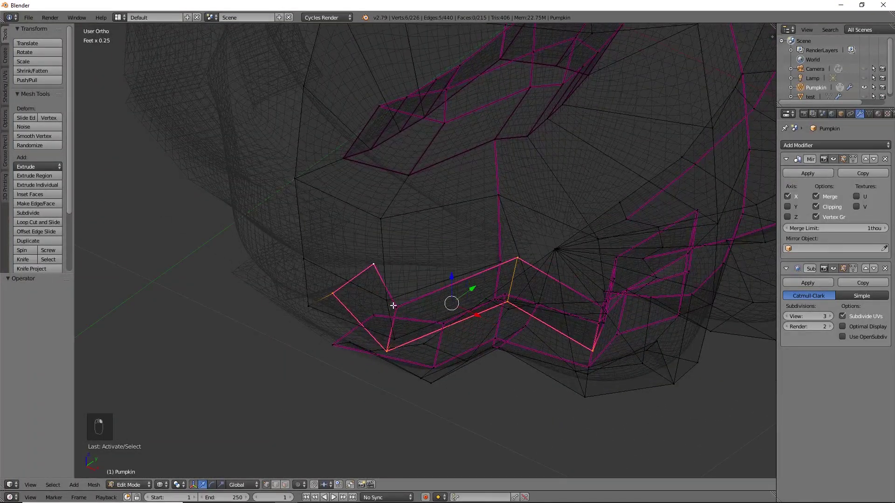
pyautogui.keyDown('shift'); pyautogui.rightClick(393, 306); pyautogui.keyUp('shift')
pyautogui.moveTo(523, 343); pyautogui.dragTo(576, 316, button='middle')
pyautogui.keyDown('shift'); pyautogui.rightClick(561, 278); pyautogui.keyUp('shift')
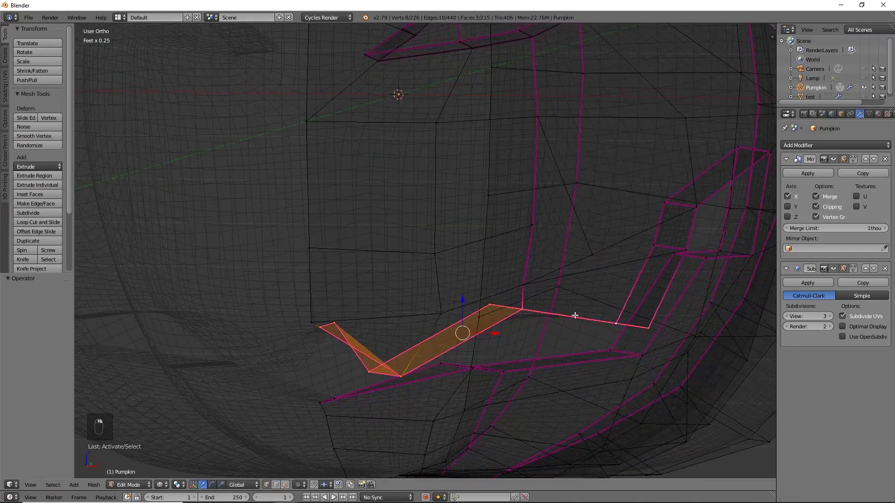
pyautogui.press('KP_1')
pyautogui.press('z')
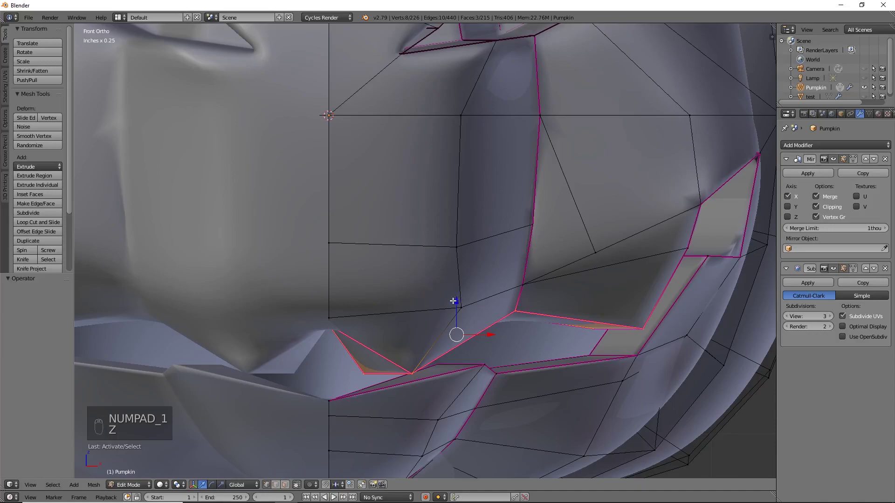
pyautogui.keyDown('shift'); pyautogui.rightClick(335, 321); pyautogui.keyUp('shift')
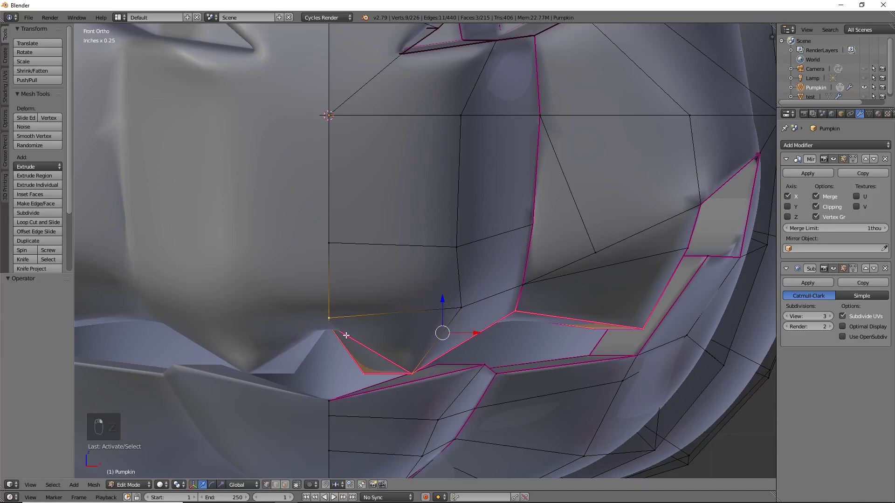
pyautogui.moveTo(440, 299); pyautogui.dragTo(444, 278)
pyautogui.press('KP_1')
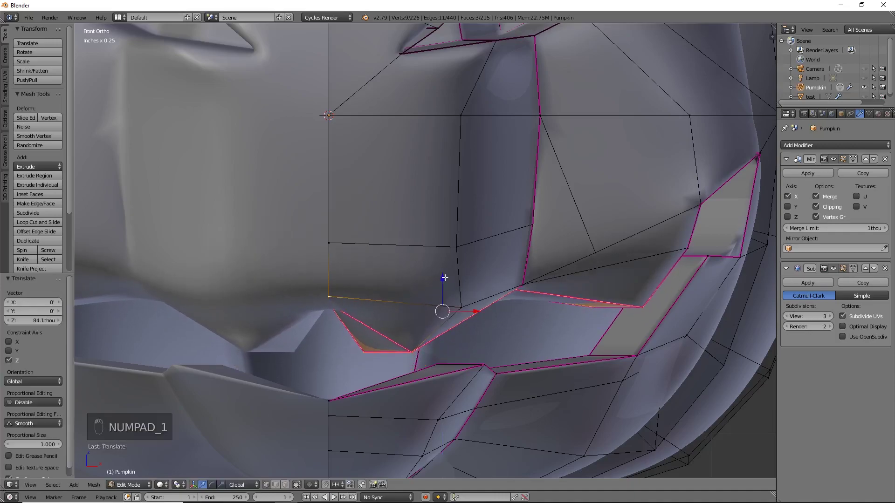
# - Add the face vertices just above the mouth's upper edge to the selection and raise them all 40.9 thou along Z
pyautogui.scroll(-6, 444, 277)
pyautogui.scroll(2, 515, 310)
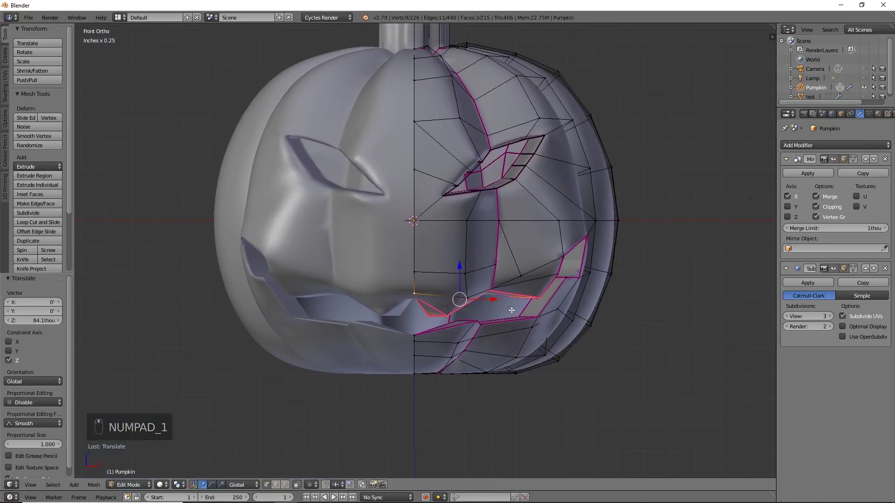
pyautogui.keyDown('shift'); pyautogui.click(467, 297); pyautogui.keyUp('shift')
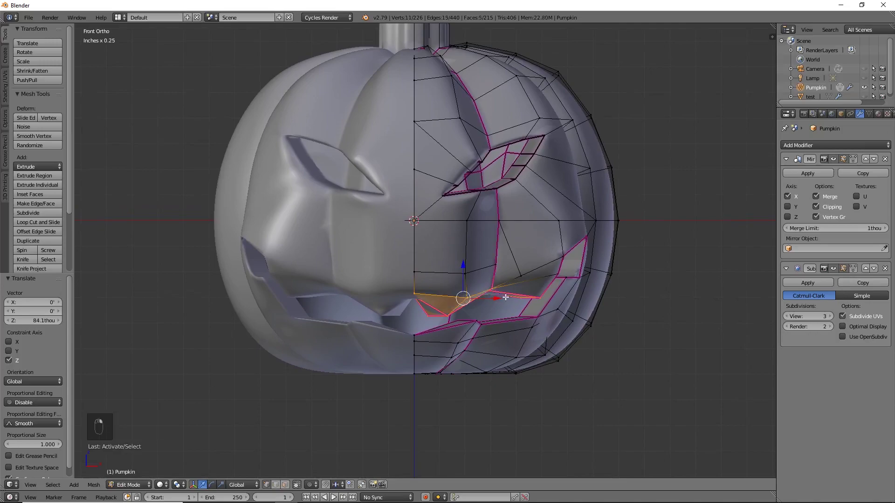
pyautogui.keyDown('shift'); pyautogui.click(560, 276); pyautogui.keyUp('shift')
pyautogui.moveTo(559, 276); pyautogui.dragTo(527, 283, button='middle')
pyautogui.keyDown('shift'); pyautogui.click(529, 280); pyautogui.keyUp('shift')
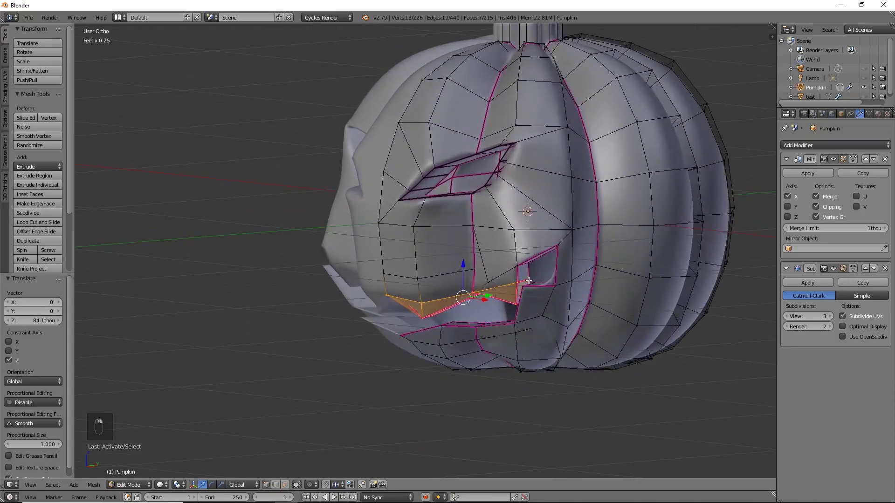
pyautogui.press('KP_1')
pyautogui.moveTo(475, 263); pyautogui.dragTo(488, 259)
pyautogui.rightClick(477, 257)
pyautogui.keyDown('shift'); pyautogui.rightClick(521, 275); pyautogui.keyUp('shift')
pyautogui.scroll(4, 480, 294)
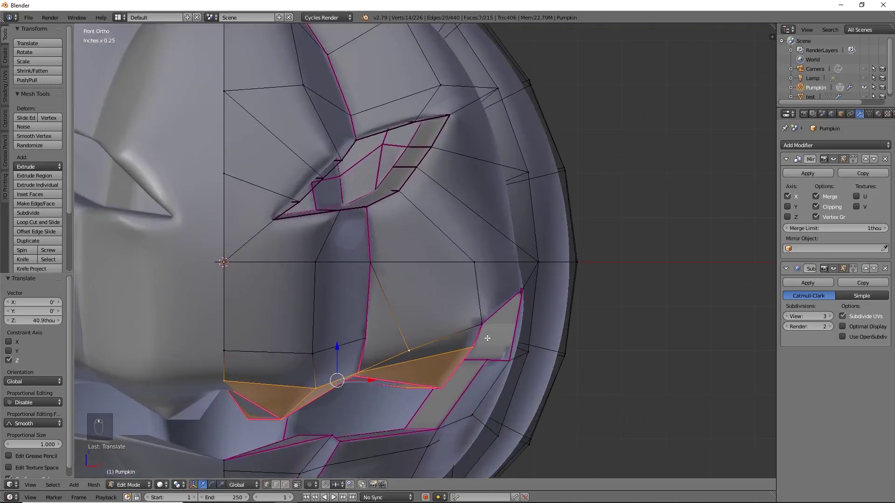
# - Select the mouth's outermost tip and the vertex above it, and move them -31.6 thou along X and 161 thou along Z
pyautogui.scroll(-2, 487, 338)
pyautogui.moveTo(533, 339); pyautogui.dragTo(546, 274, button='middle')
pyautogui.rightClick(511, 277)
pyautogui.keyDown('shift'); pyautogui.rightClick(495, 296); pyautogui.keyUp('shift')
pyautogui.press('KP_1')
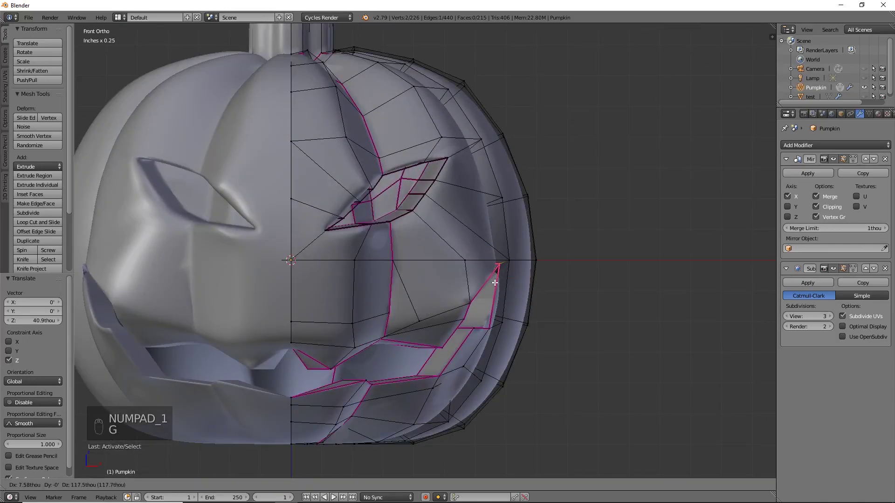
pyautogui.press('g')
pyautogui.moveTo(511, 276); pyautogui.dragTo(536, 293, button='middle')
pyautogui.keyDown('shift'); pyautogui.rightClick(495, 271); pyautogui.keyUp('shift')
pyautogui.scroll(2, 536, 293)
pyautogui.press('KP_1')
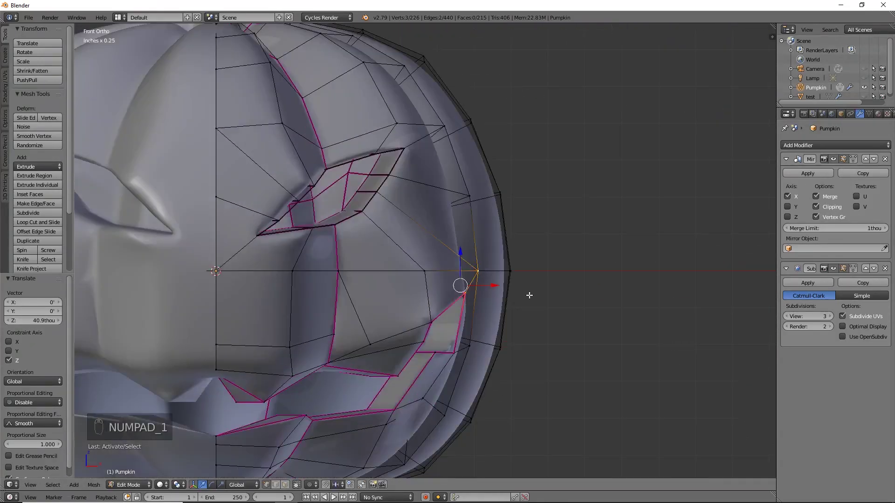
pyautogui.press('g')
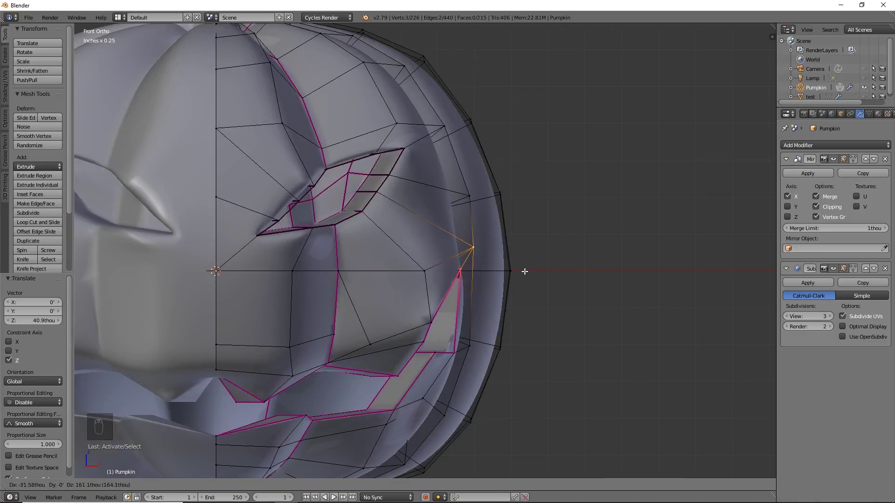
pyautogui.click(525, 271)
# - Move the vertex beside the eye's outer side 22.1 thou along X
pyautogui.rightClick(473, 194)
pyautogui.press('g')
pyautogui.press('x')
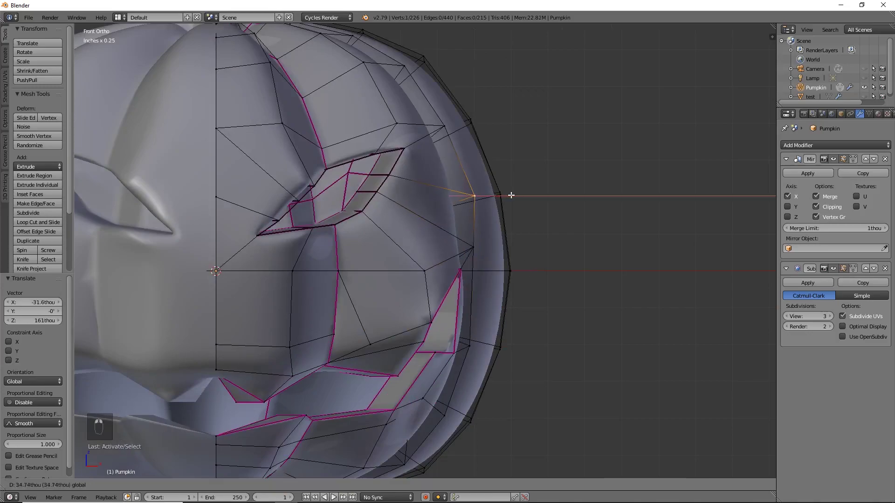
pyautogui.moveTo(510, 196); pyautogui.dragTo(510, 195)
# - Crease the edge running up from the upper tooth's tip to 0.841
pyautogui.keyDown('shift'); pyautogui.moveTo(465, 329); pyautogui.dragTo(540, 282, button='middle'); pyautogui.keyUp('shift')
pyautogui.moveTo(444, 357); pyautogui.dragTo(479, 343, button='middle')
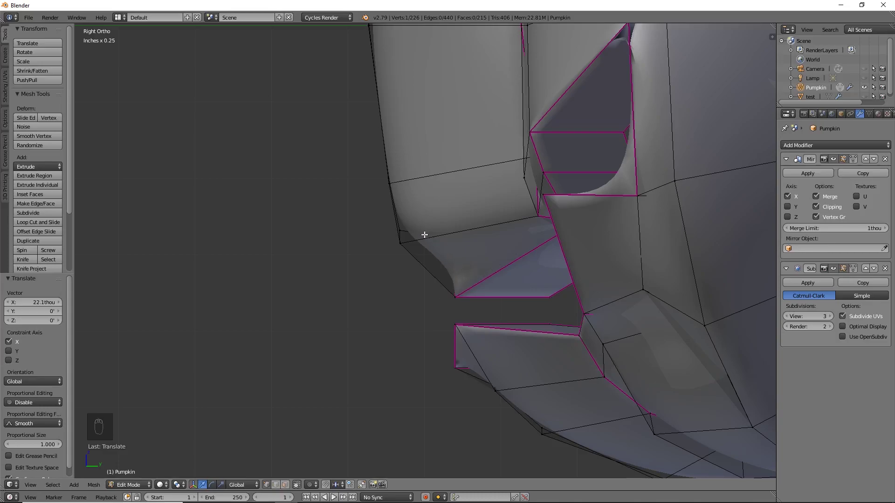
pyautogui.keyDown('shift'); pyautogui.click(400, 243); pyautogui.keyUp('shift')
pyautogui.hotkey('shift', 'e')
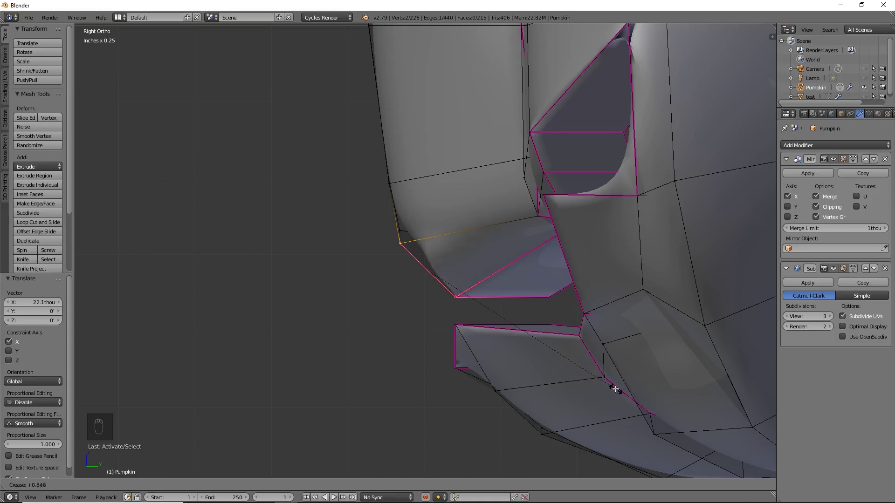
pyautogui.click(612, 394)
# - Move the centreline vertex of the mouth's upper edge forward along Y and -10.7 thou along Z, in side view
pyautogui.moveTo(612, 394); pyautogui.dragTo(450, 259, button='middle')
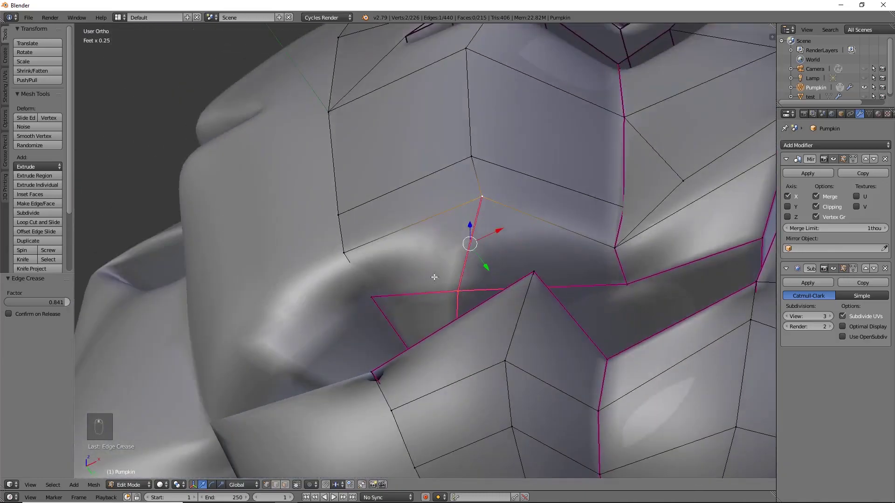
pyautogui.press('z')
pyautogui.rightClick(370, 296)
pyautogui.press('z')
pyautogui.moveTo(370, 296); pyautogui.dragTo(489, 342, button='middle')
pyautogui.press('KP_3')
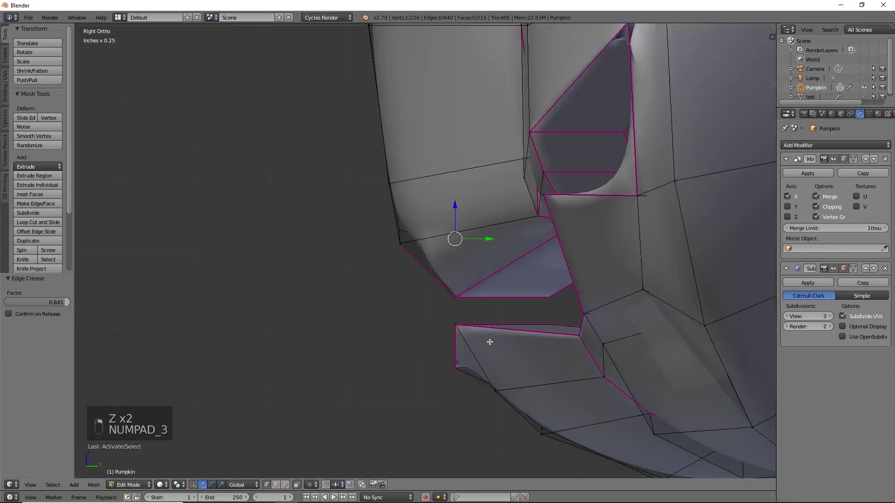
pyautogui.press('z')
pyautogui.moveTo(490, 240); pyautogui.dragTo(436, 249)
pyautogui.press('z')
pyautogui.moveTo(401, 214); pyautogui.dragTo(539, 309, button='middle')
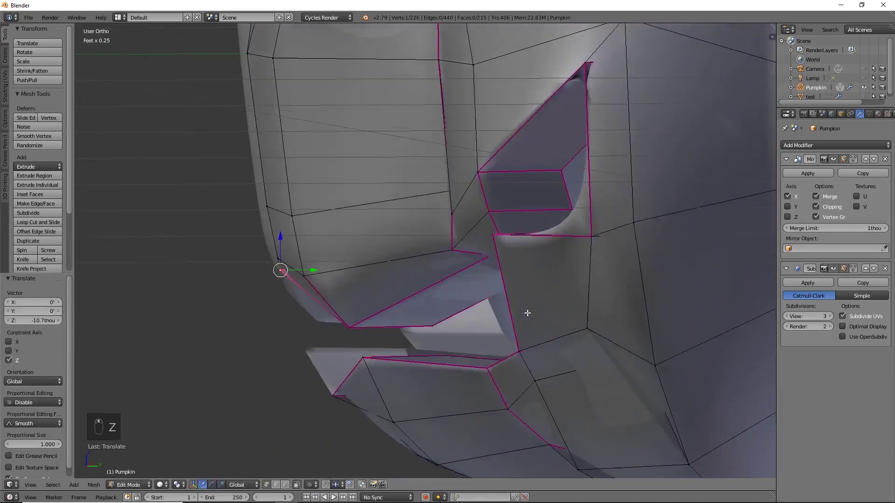
# - Move the single rim vertex near the mouth's outer corner -49.9 thou along Y in side view
pyautogui.press('KP_3')
pyautogui.press('z')
pyautogui.moveTo(336, 340); pyautogui.dragTo(439, 334)
pyautogui.rightClick(439, 334)
pyautogui.press('z')
pyautogui.moveTo(455, 387); pyautogui.dragTo(480, 337, button='middle')
pyautogui.press('KP_3')
pyautogui.moveTo(449, 225); pyautogui.dragTo(496, 316, button='middle')
pyautogui.scroll(-4, 495, 315)
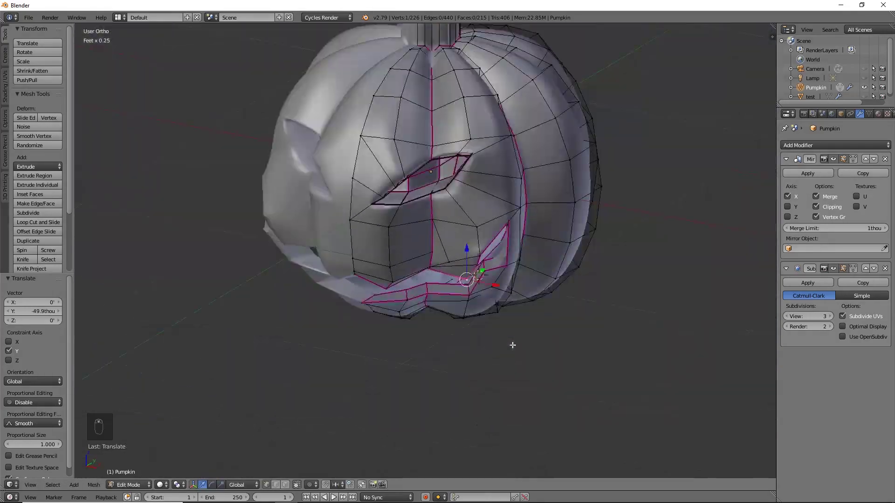
# - Adjust the inner rim near the mouth's outer corner in front view, moving a vertex -16.4 thou along X and -43.7 thou along Z
pyautogui.press('KP_1')
pyautogui.moveTo(511, 346); pyautogui.dragTo(490, 326, button='middle')
pyautogui.press('KP_1')
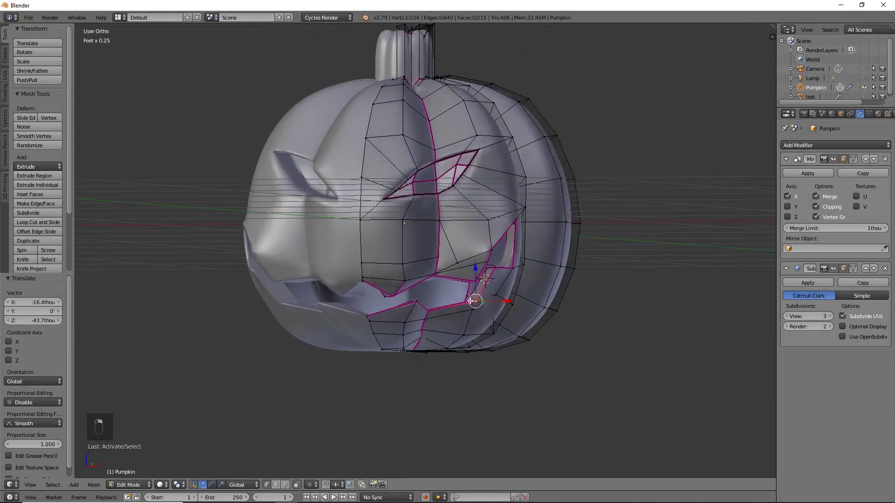
pyautogui.press('KP_1')
pyautogui.press('z')
pyautogui.press('z')
pyautogui.rightClick(446, 292)
pyautogui.moveTo(446, 292); pyautogui.dragTo(459, 293)
# - Check the whole smoothed pumpkin face in object mode and return to editing the mesh
pyautogui.moveTo(459, 293); pyautogui.dragTo(580, 249, button='middle')
pyautogui.press('KP_1')
pyautogui.scroll(3, 580, 250)
pyautogui.press('KP_1')
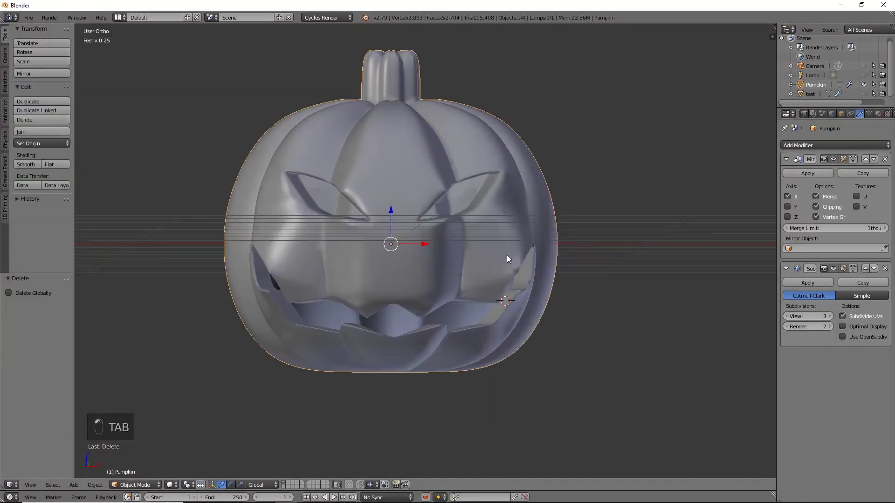
pyautogui.press('Tab')
pyautogui.scroll(5, 428, 254)
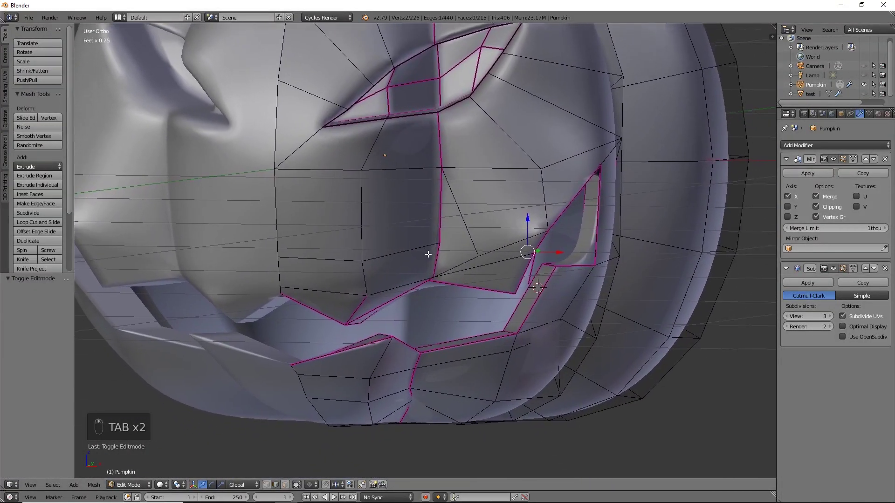
# - Crease the edge leading up from the mouth's outermost tip to 0.647
pyautogui.moveTo(428, 254); pyautogui.dragTo(453, 320, button='middle')
pyautogui.scroll(5, 453, 320)
pyautogui.keyDown('shift'); pyautogui.moveTo(473, 278); pyautogui.dragTo(362, 288, button='middle'); pyautogui.keyUp('shift')
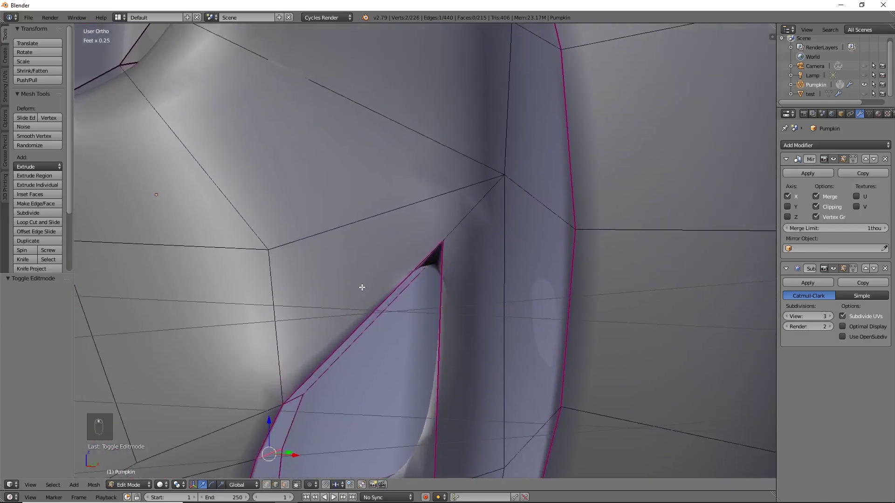
pyautogui.scroll(-5, 462, 231)
pyautogui.scroll(5, 443, 256)
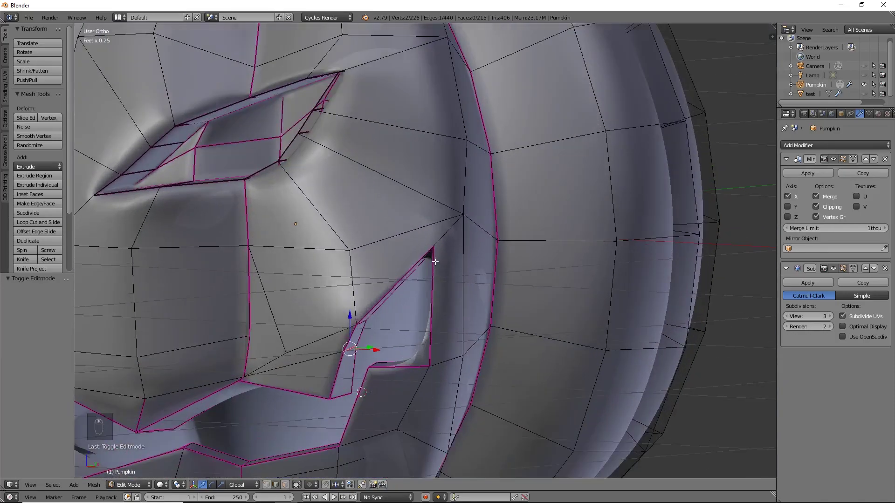
pyautogui.click(460, 219)
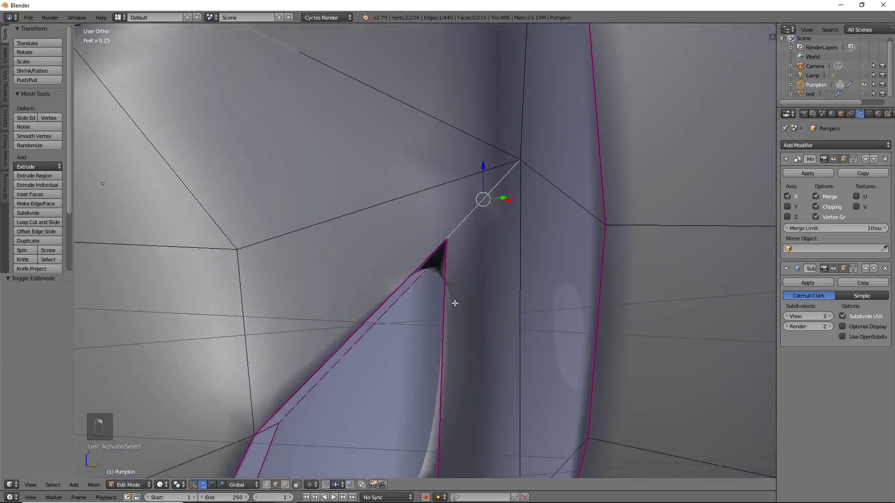
pyautogui.hotkey('shift', 'e')
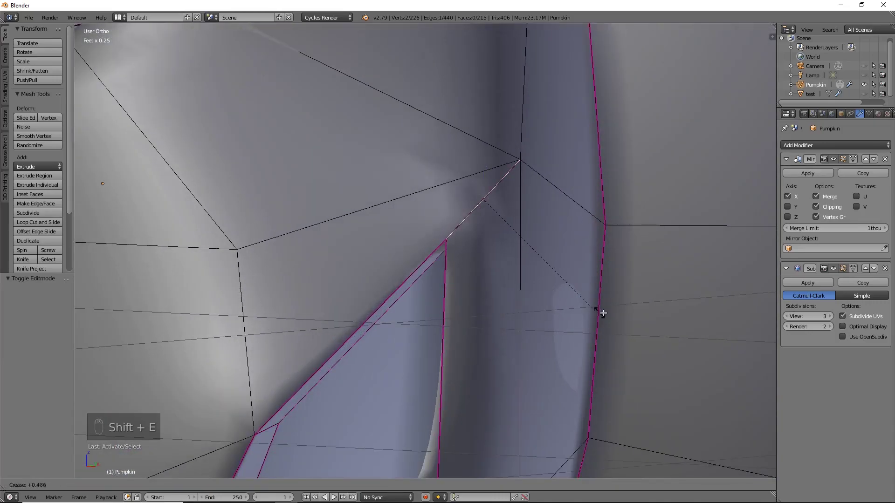
pyautogui.click(620, 312)
# - Crease the centreline edges directly above and below the mouth opening to 1.000
pyautogui.moveTo(483, 299); pyautogui.dragTo(461, 293, button='middle')
pyautogui.scroll(6, 461, 293)
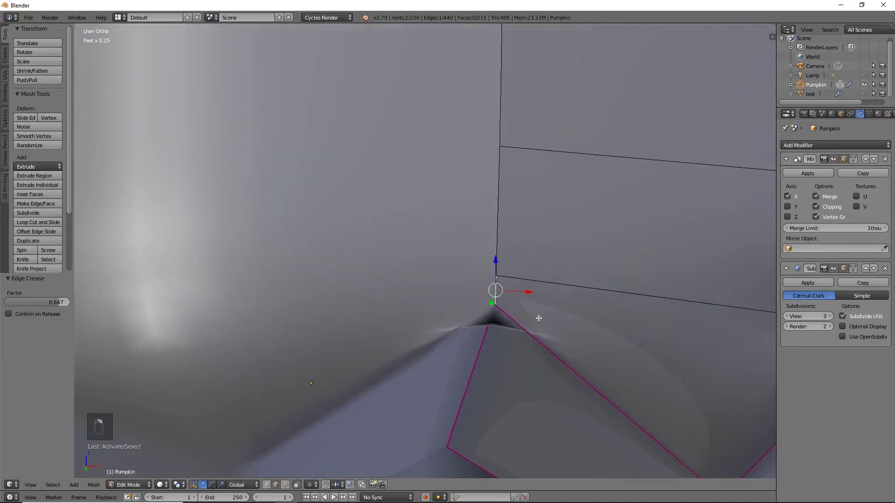
pyautogui.hotkey('shift', 'e')
pyautogui.click(567, 314)
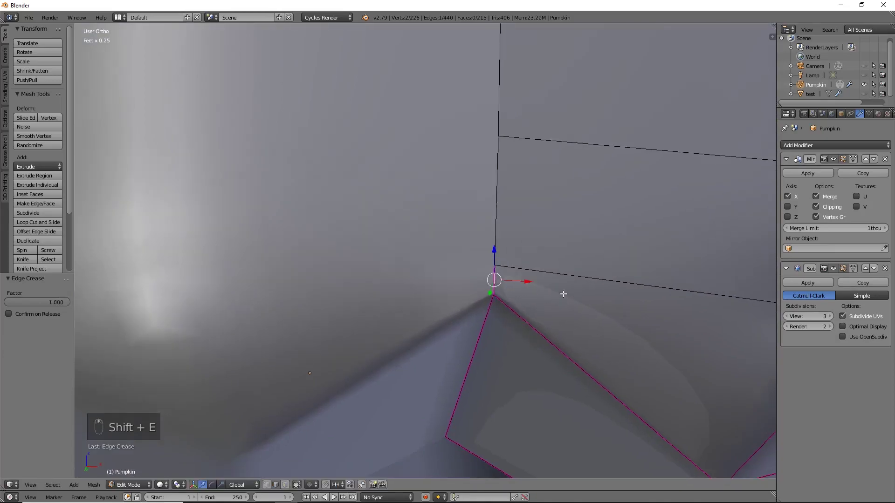
pyautogui.scroll(-5, 566, 313)
pyautogui.keyDown('shift'); pyautogui.moveTo(576, 309); pyautogui.dragTo(455, 264, button='middle'); pyautogui.keyUp('shift')
pyautogui.rightClick(455, 264)
pyautogui.hotkey('shift', 'e')
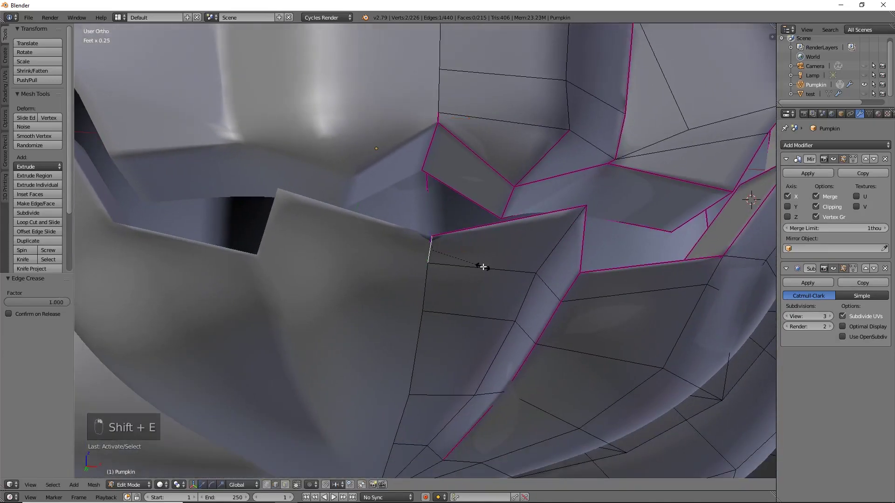
pyautogui.click(525, 305)
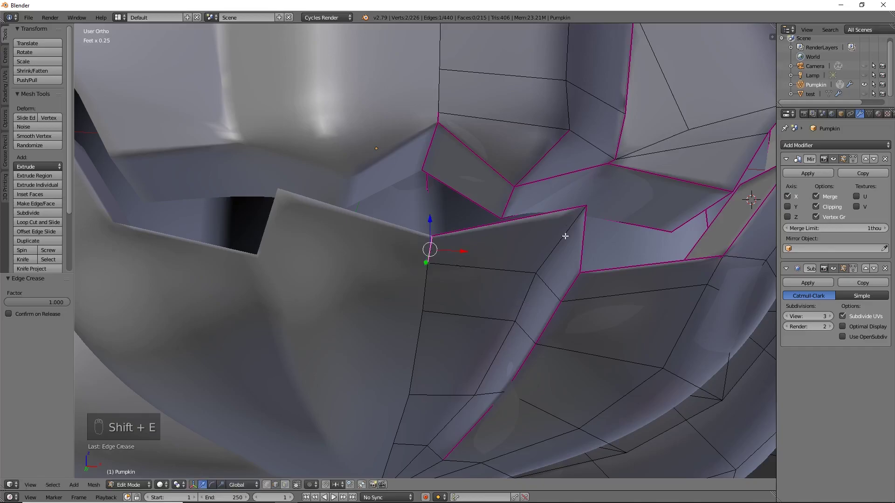
# - Crease the wall edge running inward at the mouth's outer bottom corner
pyautogui.scroll(-2, 550, 254)
pyautogui.moveTo(550, 254); pyautogui.dragTo(335, 383, button='middle')
pyautogui.scroll(2, 436, 340)
pyautogui.scroll(-2, 436, 340)
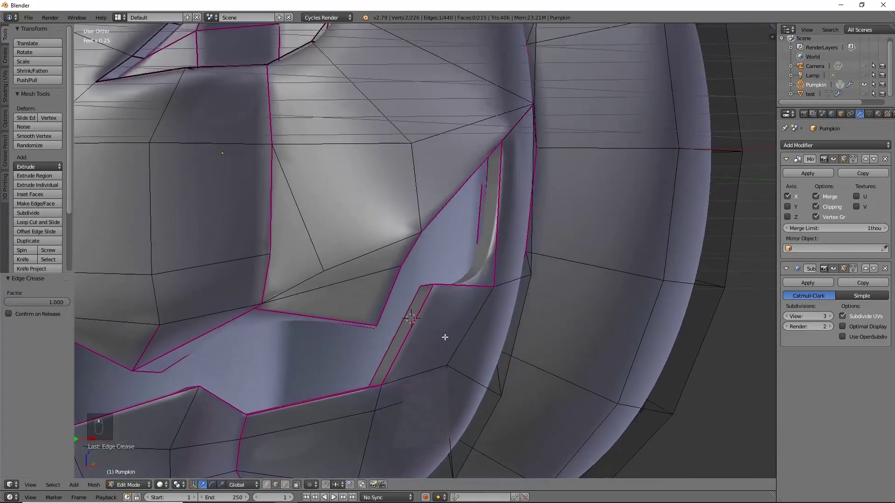
pyautogui.moveTo(444, 339); pyautogui.dragTo(471, 361, button='middle')
pyautogui.scroll(2, 483, 288)
pyautogui.rightClick(483, 288)
pyautogui.press('z')
pyautogui.moveTo(485, 292); pyautogui.dragTo(479, 281, button='middle')
pyautogui.hotkey('shift', 'e')
pyautogui.click(358, 316)
pyautogui.press('z')
# - Close the back of the mouth's outer corner by filling a triangle and a four-sided face between the inner rim vertices
pyautogui.moveTo(526, 250); pyautogui.dragTo(453, 269, button='middle')
pyautogui.keyDown('shift'); pyautogui.rightClick(407, 214); pyautogui.keyUp('shift')
pyautogui.scroll(1, 437, 245)
pyautogui.press('f')
pyautogui.rightClick(386, 254)
pyautogui.keyDown('shift'); pyautogui.rightClick(450, 295); pyautogui.keyUp('shift')
pyautogui.press('f')
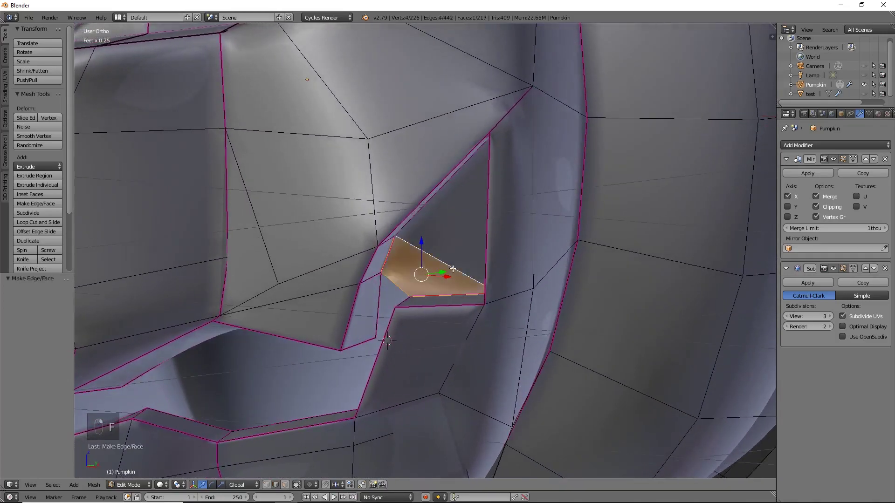
# - Fill a face between the inner rim edges beside the mouth's outer corner to continue its back wall
pyautogui.moveTo(460, 311); pyautogui.dragTo(436, 317, button='middle')
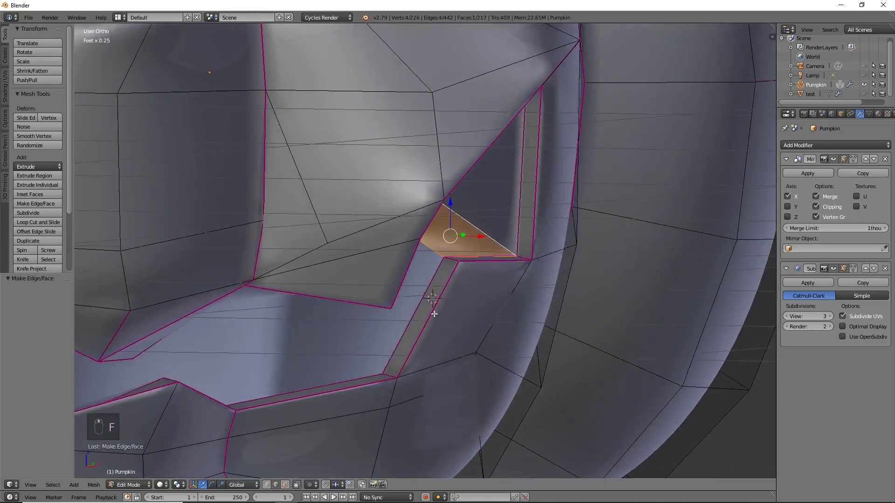
pyautogui.rightClick(436, 276)
pyautogui.moveTo(482, 278); pyautogui.dragTo(440, 260, button='middle')
pyautogui.keyDown('shift'); pyautogui.rightClick(410, 248); pyautogui.keyUp('shift')
pyautogui.press('f')
# - Crease the inward wall edge at the upper lip's corner beside the centre tooth to 1.000
pyautogui.moveTo(367, 252); pyautogui.dragTo(362, 242, button='middle')
pyautogui.press('z')
pyautogui.rightClick(340, 226)
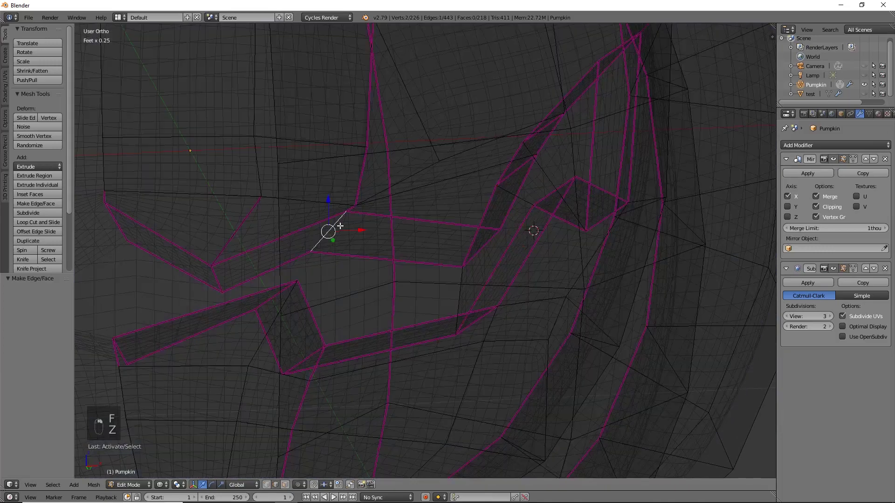
pyautogui.hotkey('shift', 'e')
pyautogui.click(208, 278)
pyautogui.press('z')
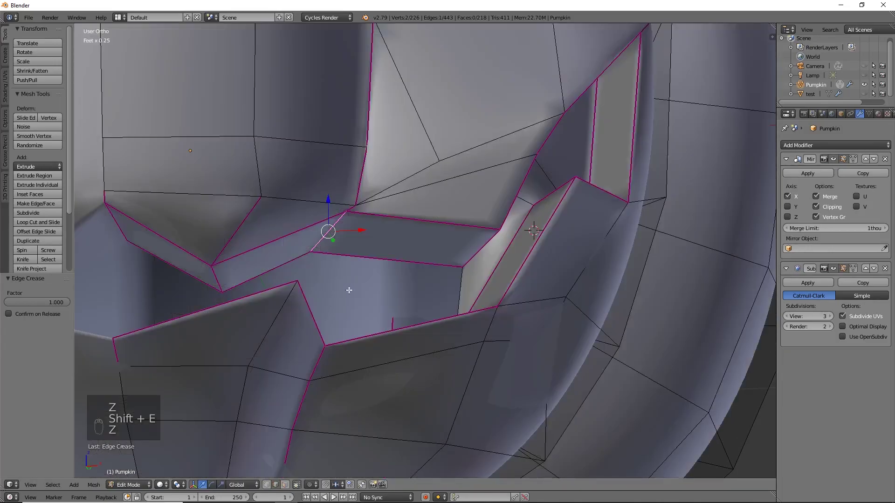
# - Fill two adjoining faces between the upper and lower inner rims to extend the mouth's back wall toward the centre
pyautogui.moveTo(423, 258); pyautogui.dragTo(425, 326, button='middle')
pyautogui.keyDown('shift'); pyautogui.rightClick(417, 279); pyautogui.keyUp('shift')
pyautogui.keyDown('shift'); pyautogui.rightClick(450, 327); pyautogui.keyUp('shift')
pyautogui.press('f')
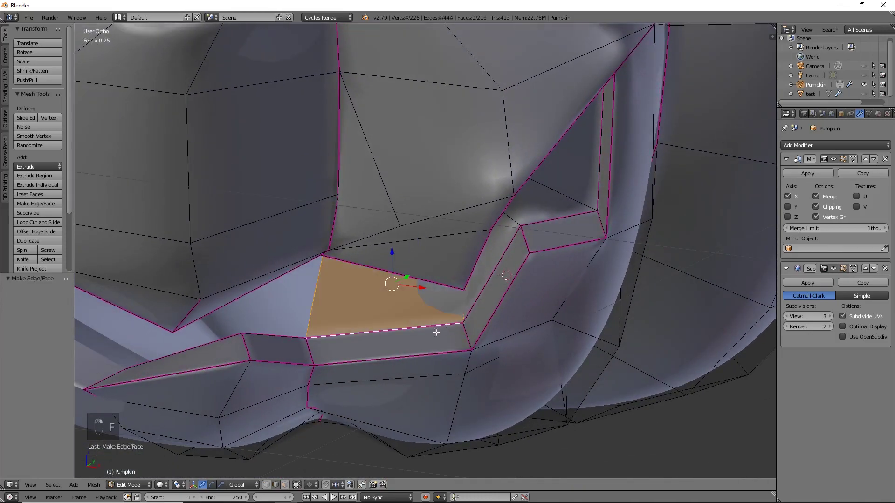
pyautogui.moveTo(306, 360); pyautogui.dragTo(463, 266, button='middle')
pyautogui.rightClick(463, 271)
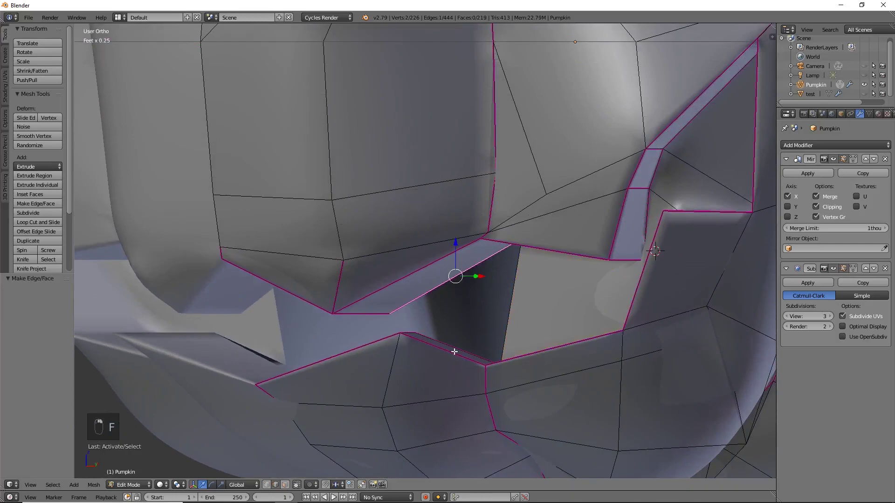
pyautogui.keyDown('shift'); pyautogui.rightClick(466, 352); pyautogui.keyUp('shift')
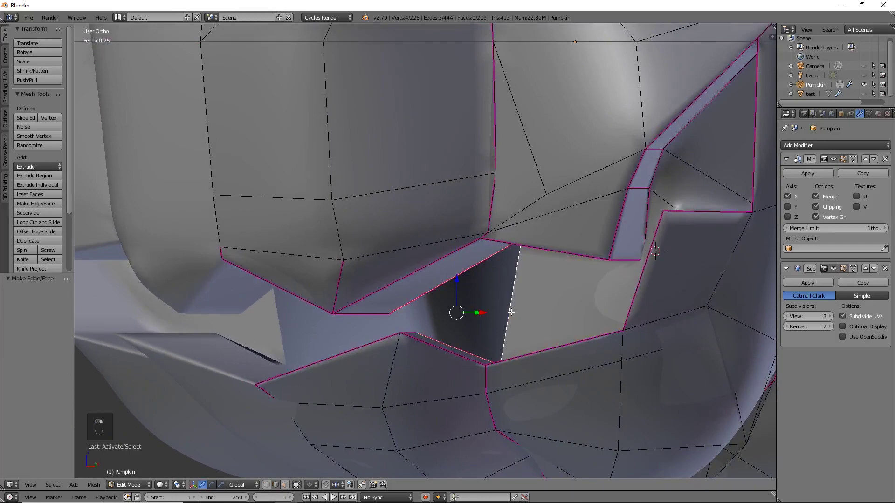
pyautogui.press('f')
# - Fill the remaining gap in the mouth's back wall near the centreline and return to Object Mode
pyautogui.keyDown('shift'); pyautogui.moveTo(383, 327); pyautogui.dragTo(426, 310, button='middle'); pyautogui.keyUp('shift')
pyautogui.rightClick(428, 296)
pyautogui.keyDown('shift'); pyautogui.rightClick(425, 313); pyautogui.keyUp('shift')
pyautogui.keyDown('shift'); pyautogui.rightClick(442, 296); pyautogui.keyUp('shift')
pyautogui.press('f')
pyautogui.moveTo(414, 322); pyautogui.dragTo(483, 347, button='middle')
pyautogui.scroll(-4, 393, 318)
pyautogui.scroll(-2, 476, 309)
pyautogui.scroll(-4, 467, 286)
pyautogui.press('Tab')
pyautogui.press('Tab')
pyautogui.press('Tab')
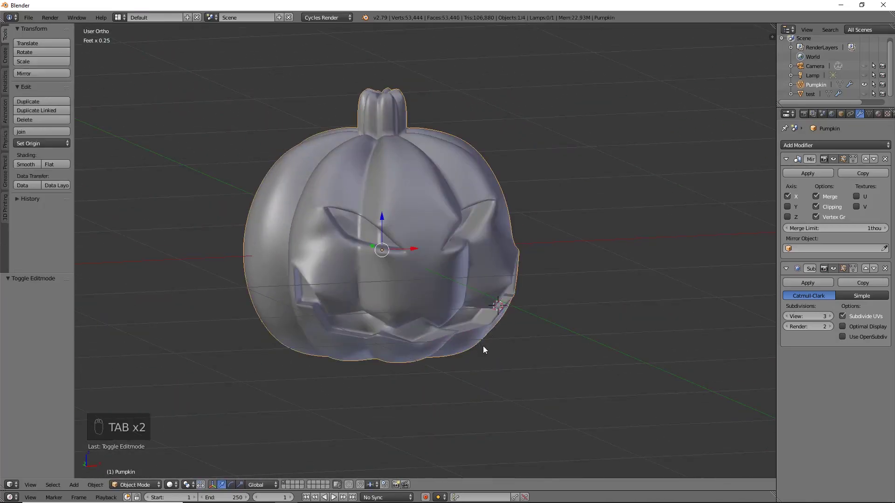
# - Duplicate the pumpkin in place and hide the original
pyautogui.scroll(-4, 483, 347)
pyautogui.hotkey('shift', 'd')
pyautogui.rightClick(609, 285)
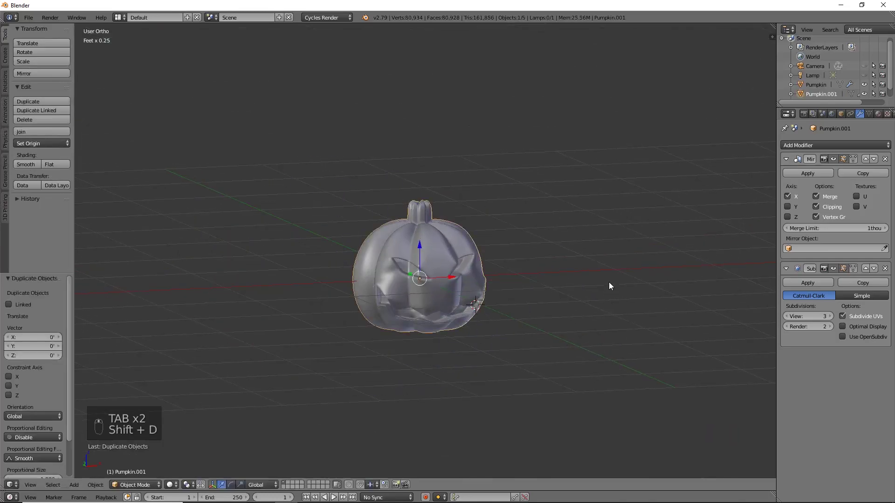
pyautogui.click(865, 84)
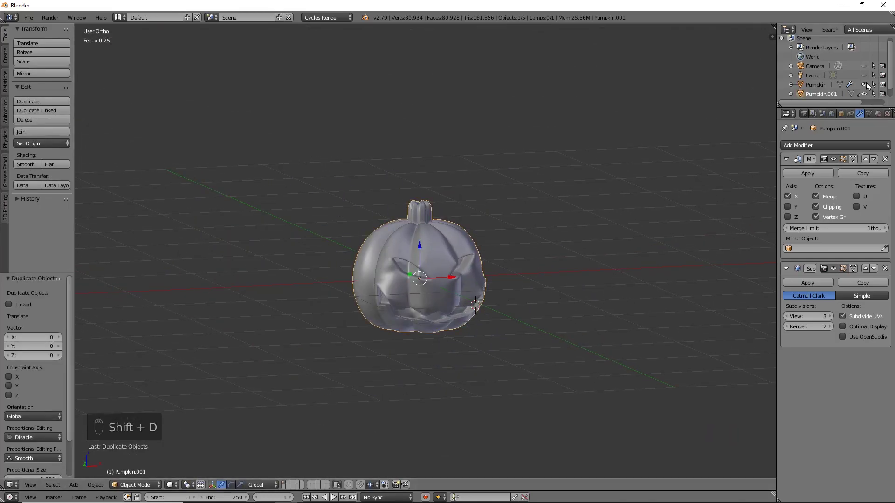
# - Apply the Mirror modifier on the duplicate pumpkin and open its mesh for editing in front view
pyautogui.click(818, 174)
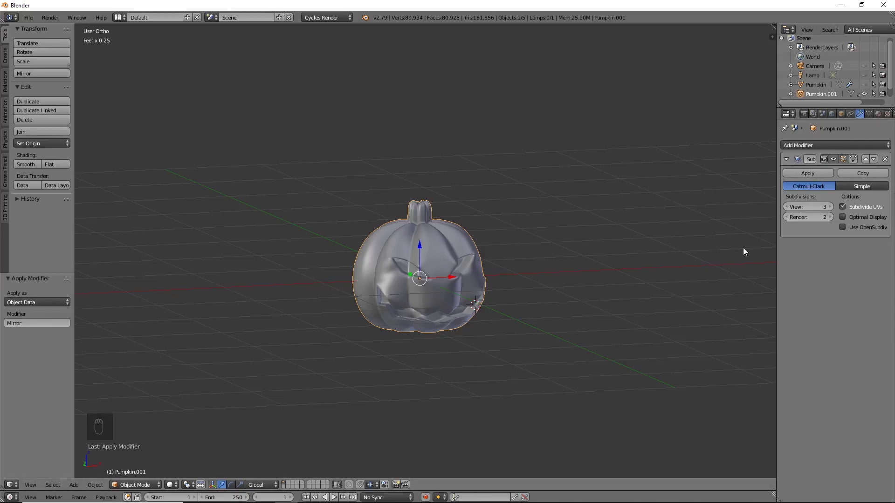
pyautogui.press('Tab')
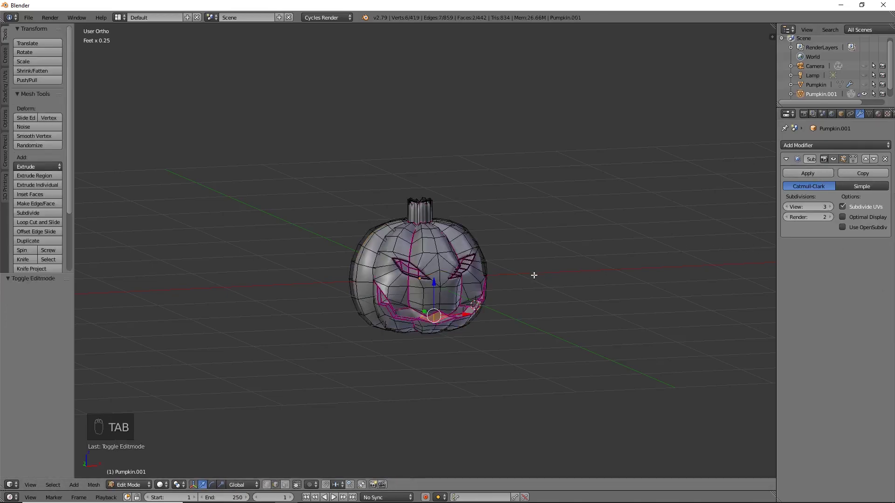
pyautogui.scroll(6, 517, 233)
pyautogui.press('KP_1')
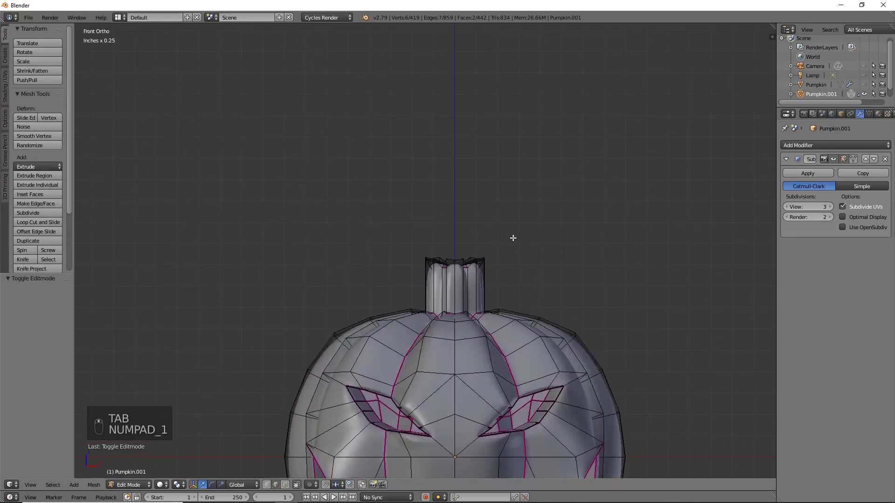
# - Select all vertices at the top of the stem in wireframe and lower them along Z
pyautogui.keyDown('shift'); pyautogui.moveTo(513, 237); pyautogui.dragTo(465, 226, button='middle'); pyautogui.keyUp('shift')
pyautogui.press('a')
pyautogui.press('a')
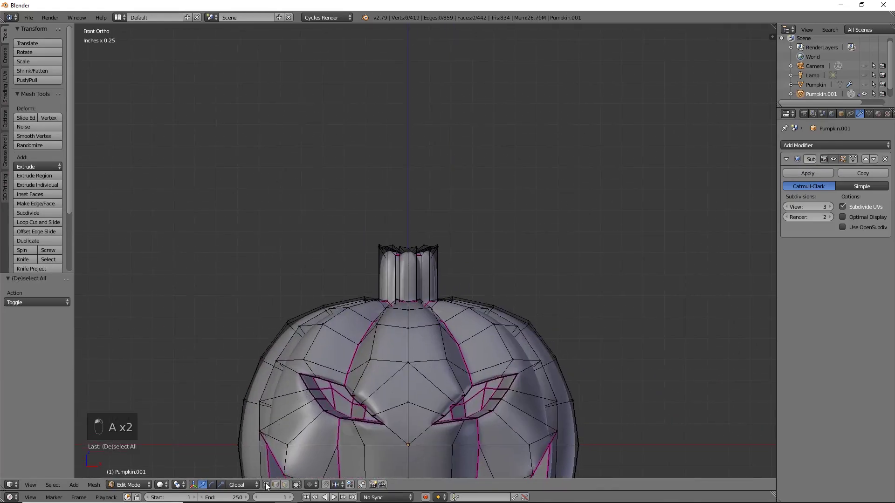
pyautogui.press('z')
pyautogui.press('b')
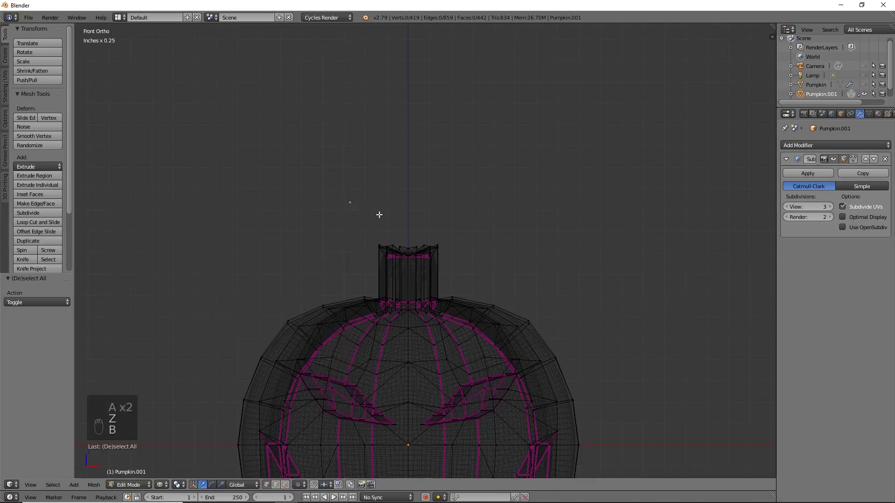
pyautogui.moveTo(350, 203); pyautogui.dragTo(522, 276)
pyautogui.press('g')
pyautogui.press('z')
pyautogui.click(409, 242)
# - Extrude the stem's top upward by 480 thou, tilted to the right and scaled to 0.934
pyautogui.press('e')
pyautogui.click(401, 249)
pyautogui.moveTo(401, 247); pyautogui.dragTo(411, 198)
pyautogui.press('r')
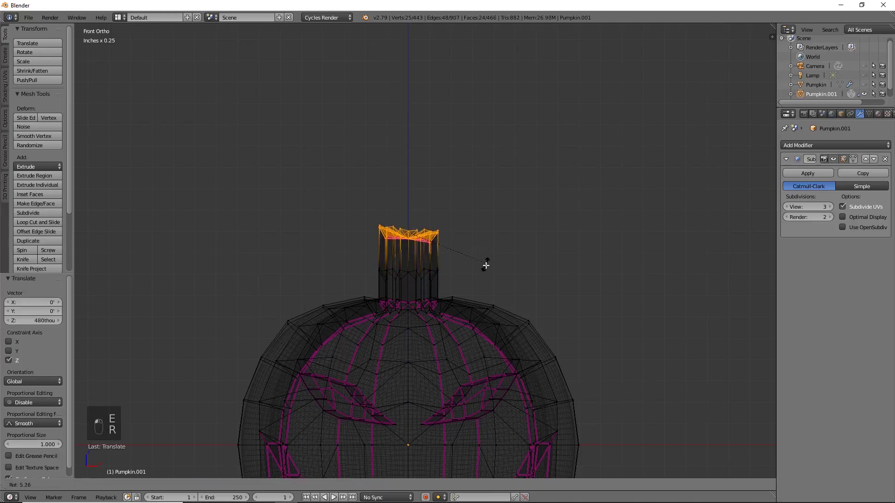
pyautogui.click(475, 293)
pyautogui.press('s')
pyautogui.click(505, 313)
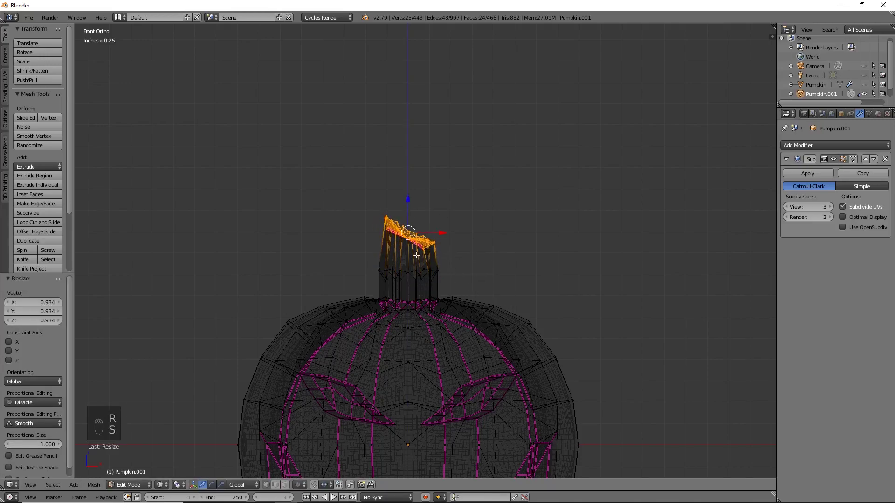
# - Extrude a second stem section to the right, rotate it 36.8°, shift it 431 thou in X and -229 thou in Z, and tilt it further
pyautogui.press('e')
pyautogui.click(479, 227)
pyautogui.press('r')
pyautogui.click(425, 244)
pyautogui.press('g')
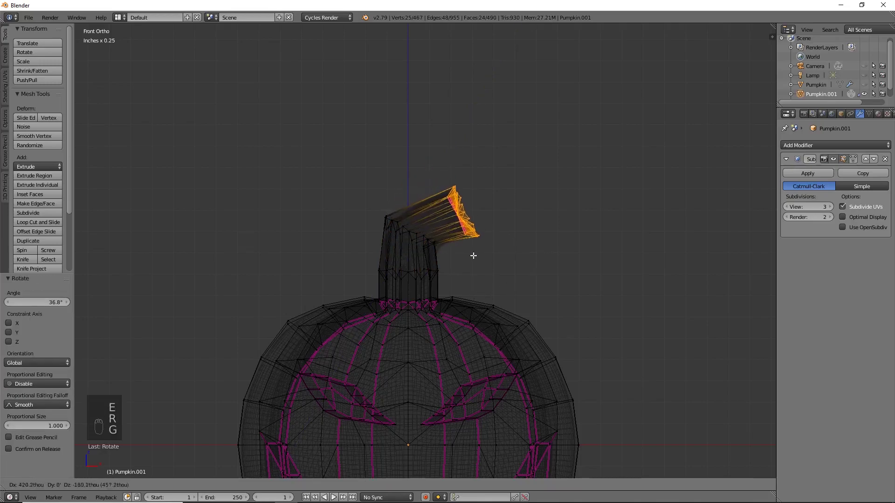
pyautogui.click(475, 259)
pyautogui.press('z')
pyautogui.press('r')
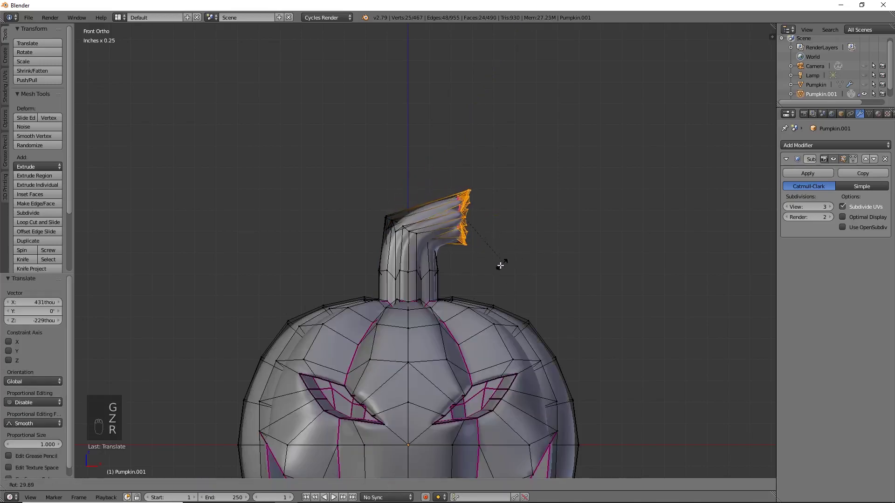
pyautogui.click(508, 260)
# - Extrude a final section from the stem's end, angling it down to the right and adjusting its position
pyautogui.press('e')
pyautogui.click(537, 239)
pyautogui.press('r')
pyautogui.click(557, 264)
pyautogui.press('g')
pyautogui.click(586, 282)
pyautogui.press('s')
pyautogui.click(590, 270)
# - Undo the wrong loop selection, then scale the ring at the stem's first bend to 1.034 and shift it slightly
pyautogui.hotkey('ctrl', 'z')
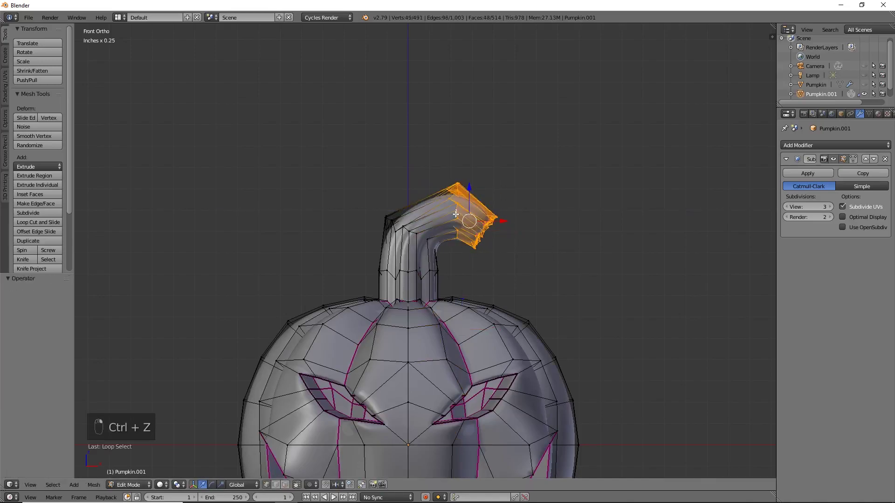
pyautogui.press('g')
pyautogui.rightClick(530, 260)
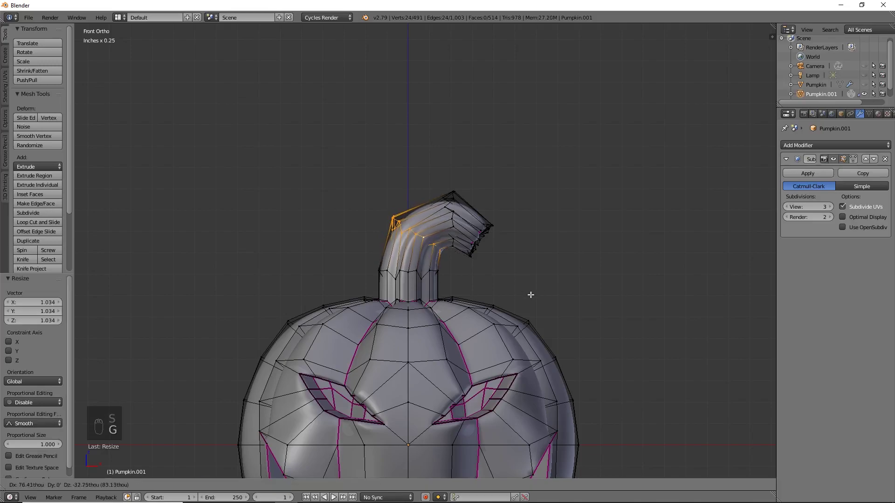
# - Box-select the bent upper part of the stem, move it slightly lower, and return to Object Mode
pyautogui.press('a')
pyautogui.scroll(-2, 521, 316)
pyautogui.keyDown('shift'); pyautogui.scroll(-2, 521, 317); pyautogui.keyUp('shift')
pyautogui.press('z')
pyautogui.keyDown('alt'); pyautogui.rightClick(478, 220); pyautogui.keyUp('alt')
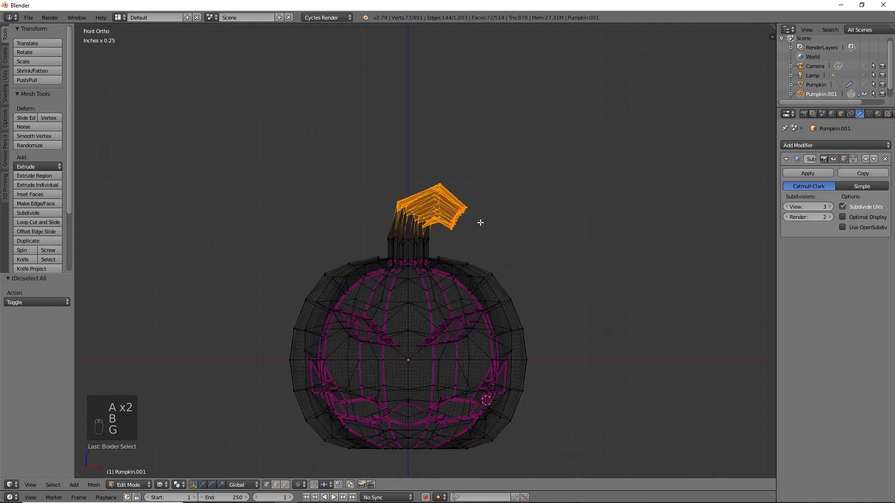
pyautogui.press('g')
pyautogui.click(517, 243)
pyautogui.press('g')
pyautogui.click(517, 243)
pyautogui.press('z')
pyautogui.press('a')
pyautogui.keyDown('shift'); pyautogui.scroll(-2, 535, 270); pyautogui.keyUp('shift')
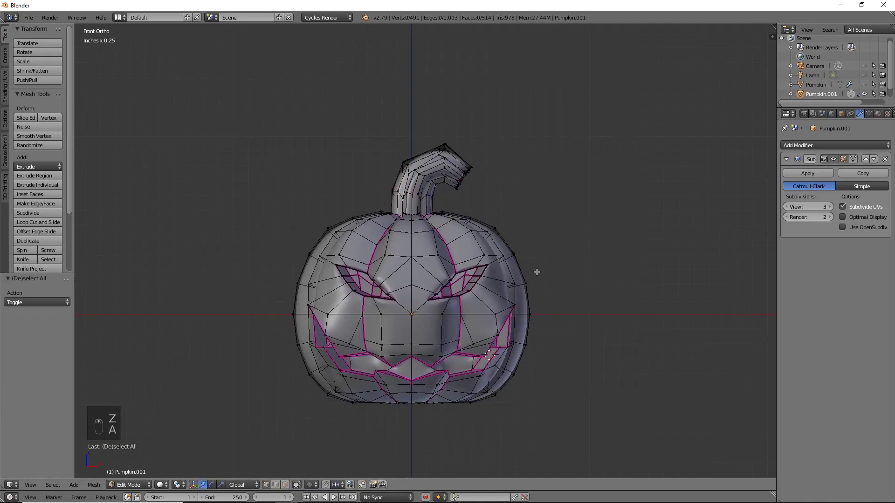
pyautogui.press('Tab')
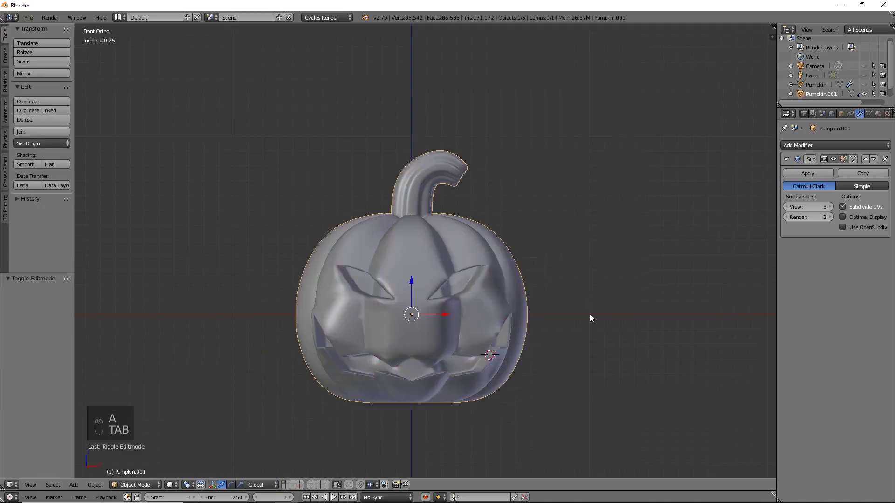